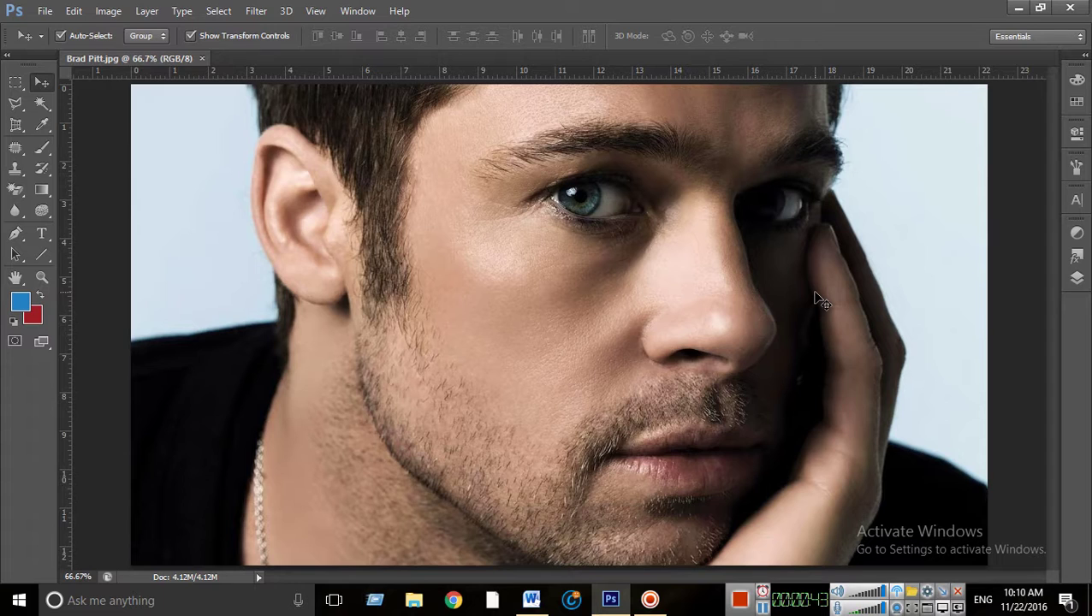
Duplicate the Background layer and desaturate the duplicate to black and white
click(1075, 278)
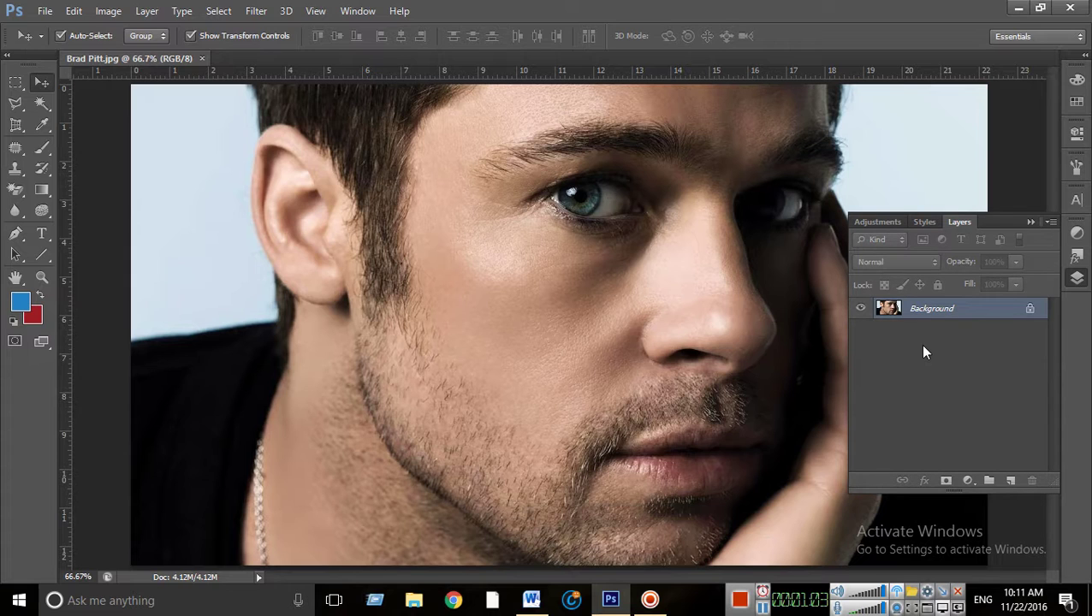
key(ctrl+j)
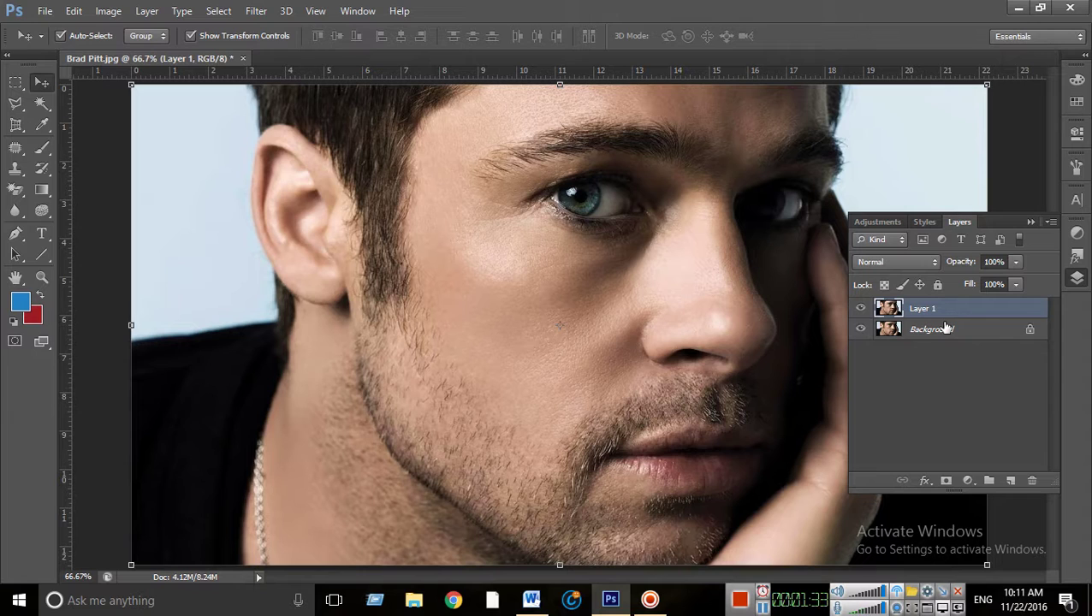
click(109, 17)
mouse_move(164, 56)
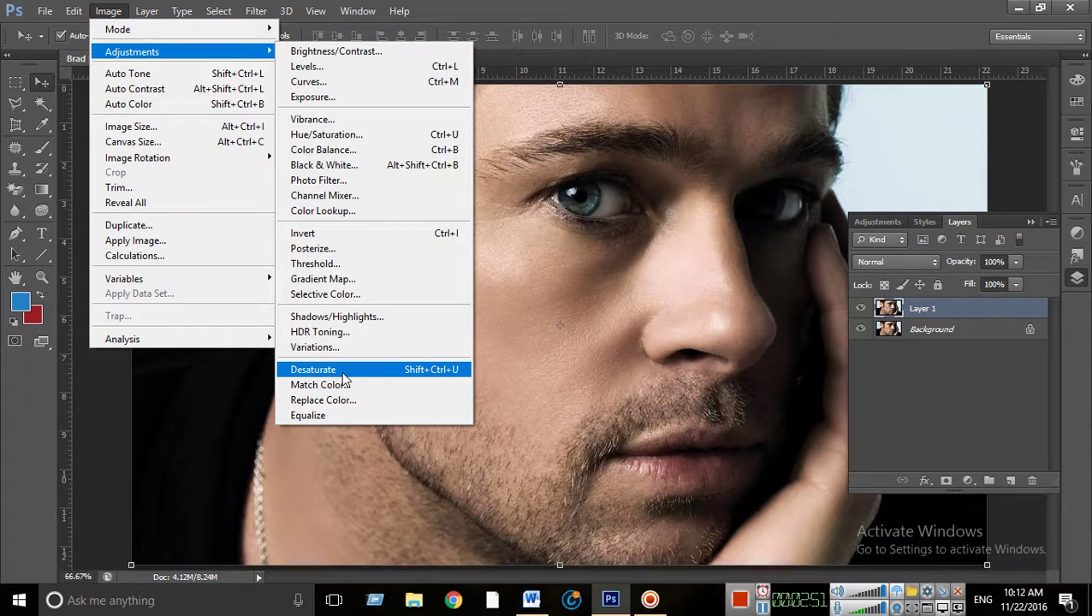
click(343, 373)
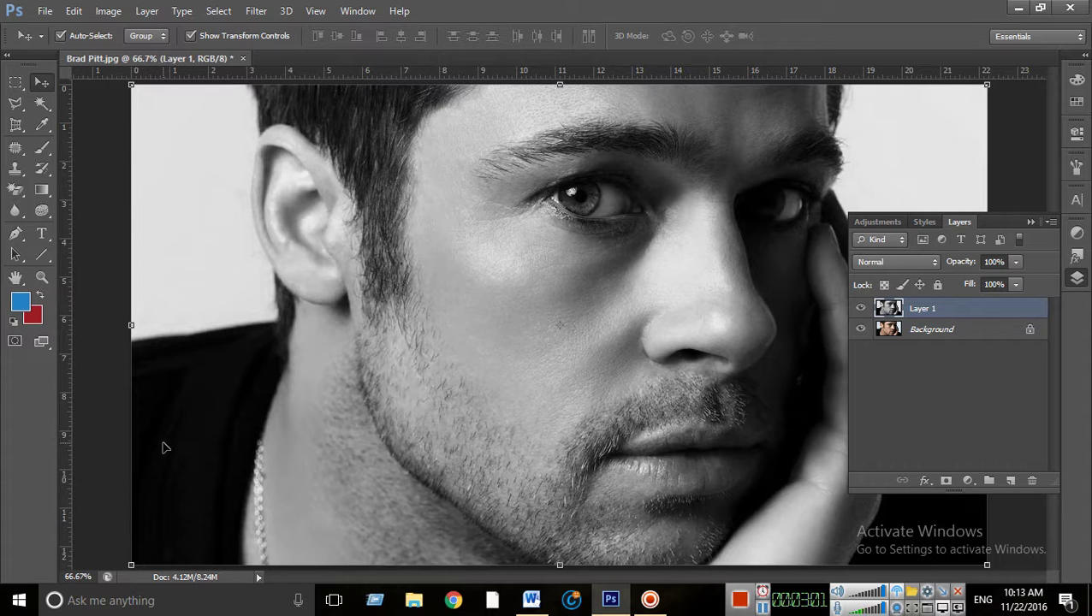
key(ctrl+z)
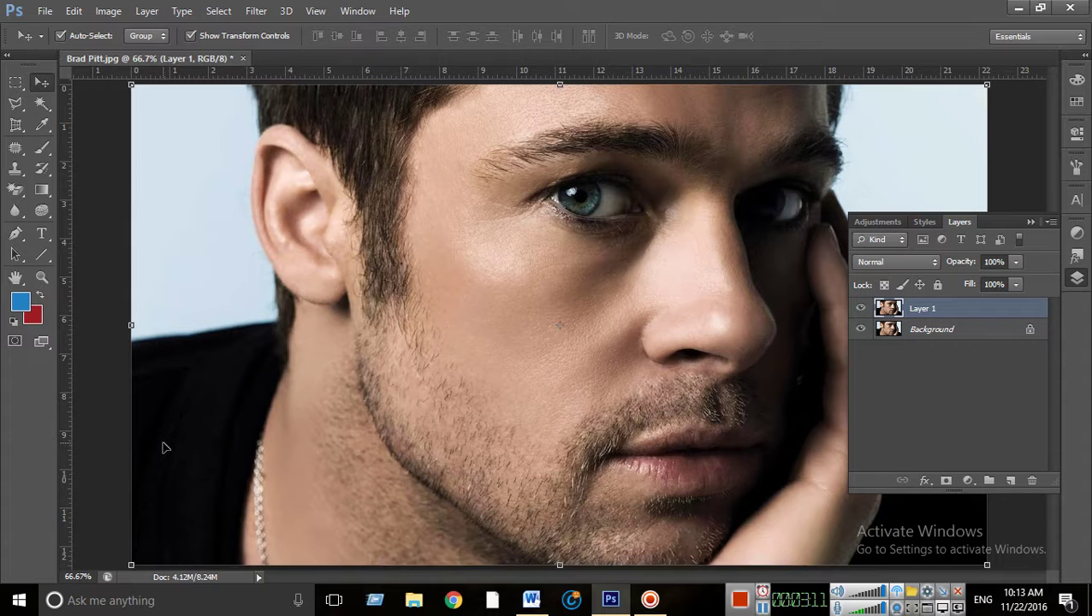
key(ctrl+shift+u)
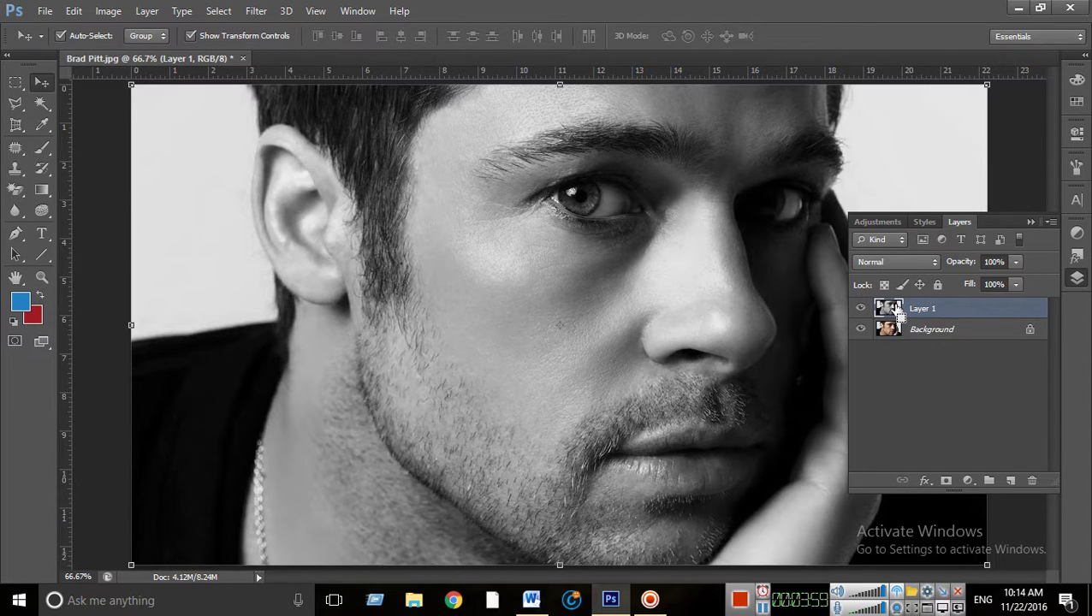
Duplicate the desaturated layer and convert the new copy to a smart object
key(ctrl+j)
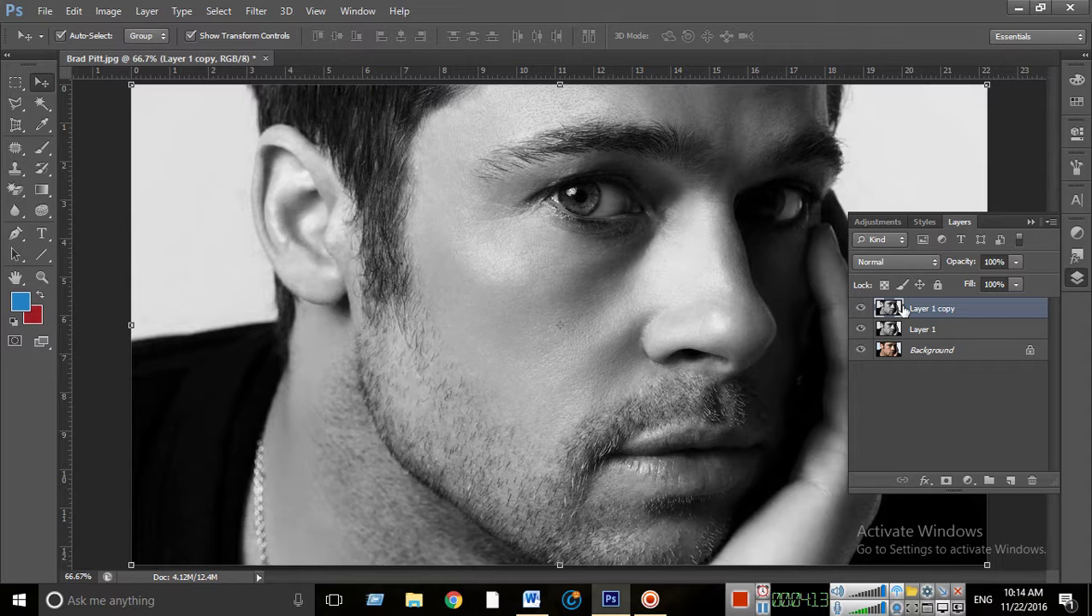
right_click(951, 310)
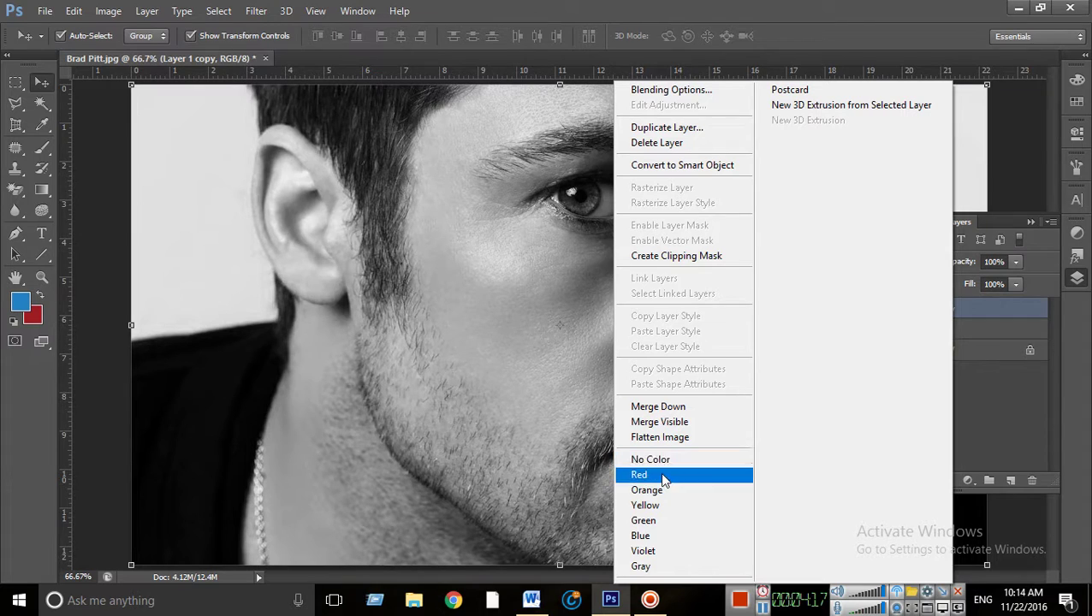
click(716, 167)
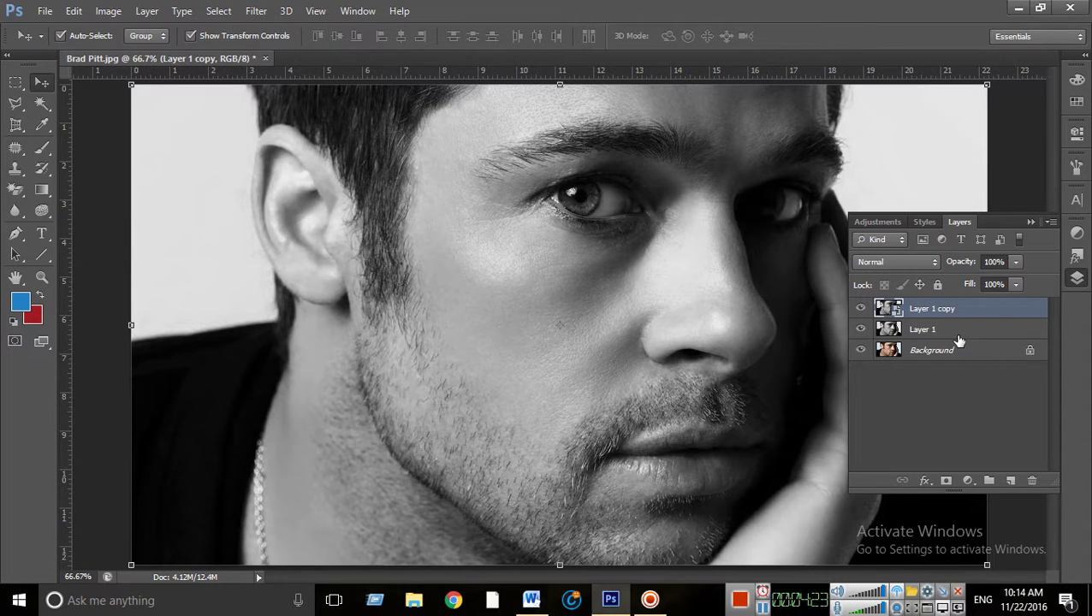
Set the blending mode of the topmost layer copy to Color Dodge
click(924, 261)
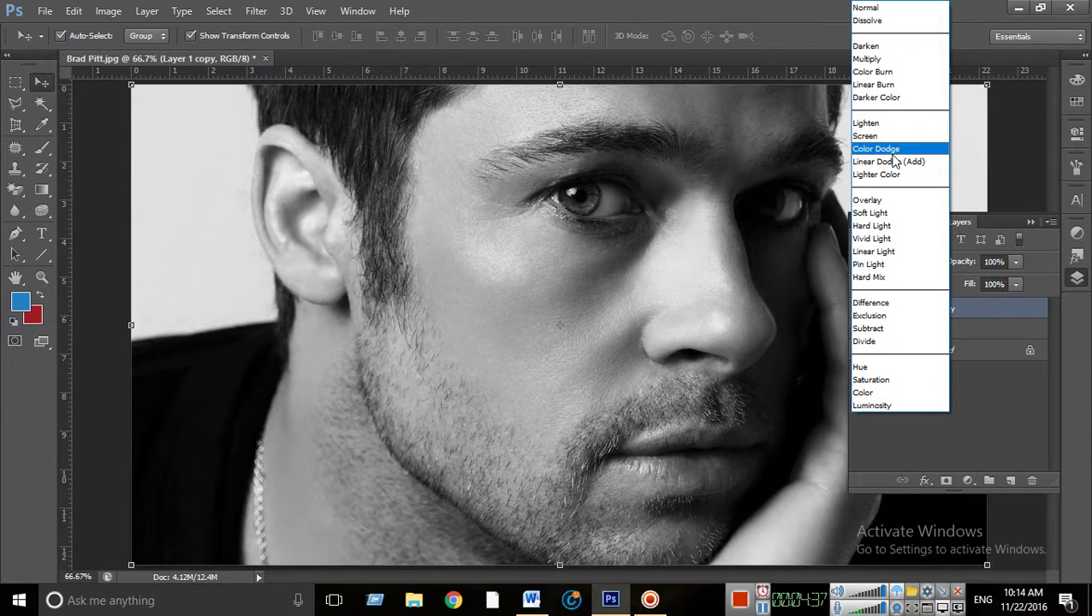
click(893, 150)
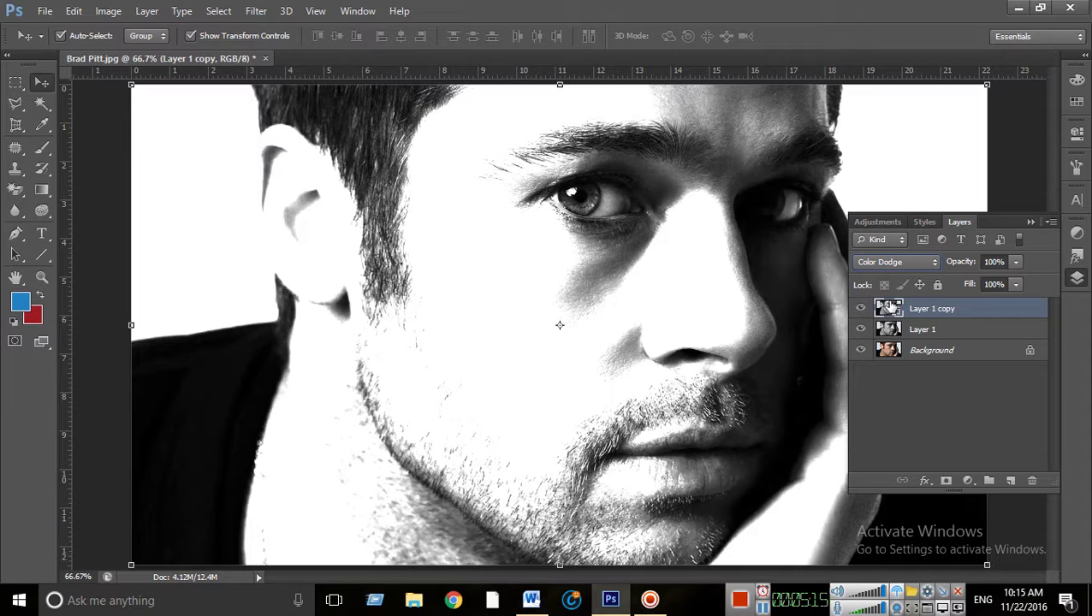
Rasterize the Color Dodge smart object layer and invert its colors
drag(890, 306, 892, 306)
right_click(888, 313)
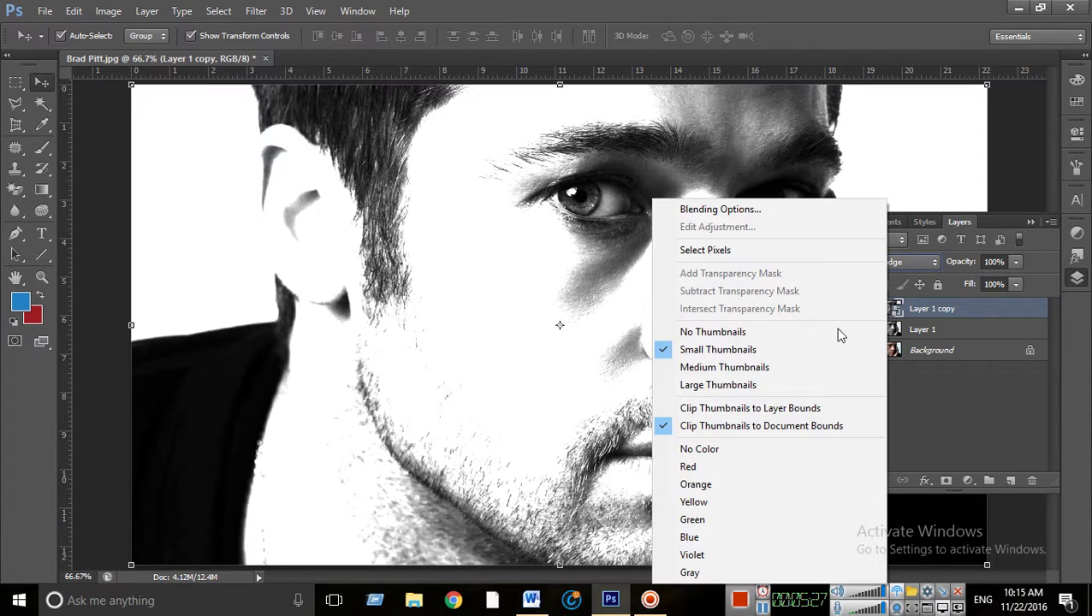
right_click(960, 314)
right_click(955, 317)
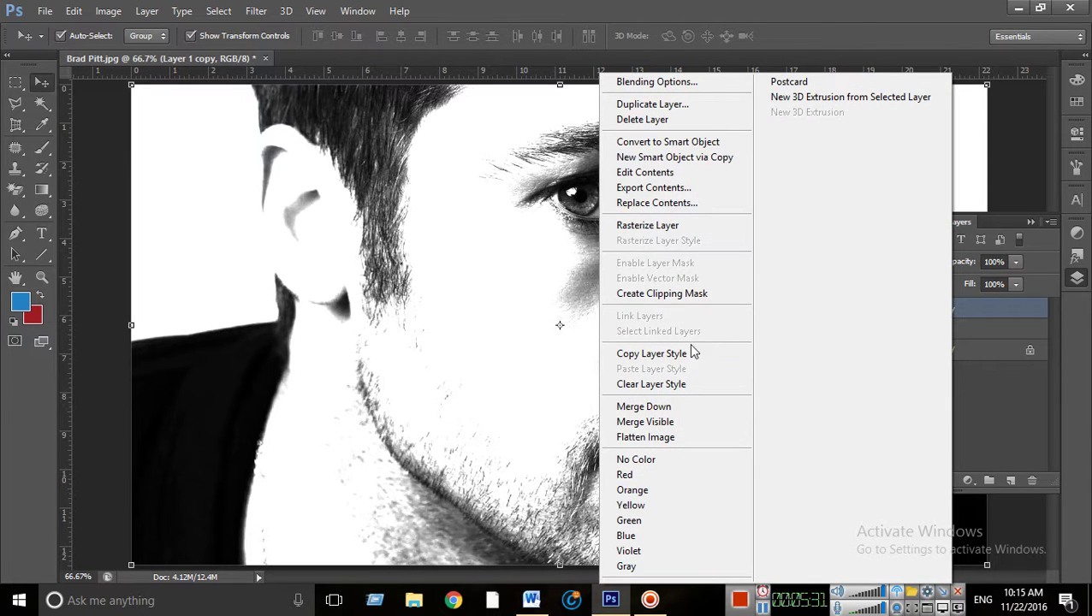
click(648, 225)
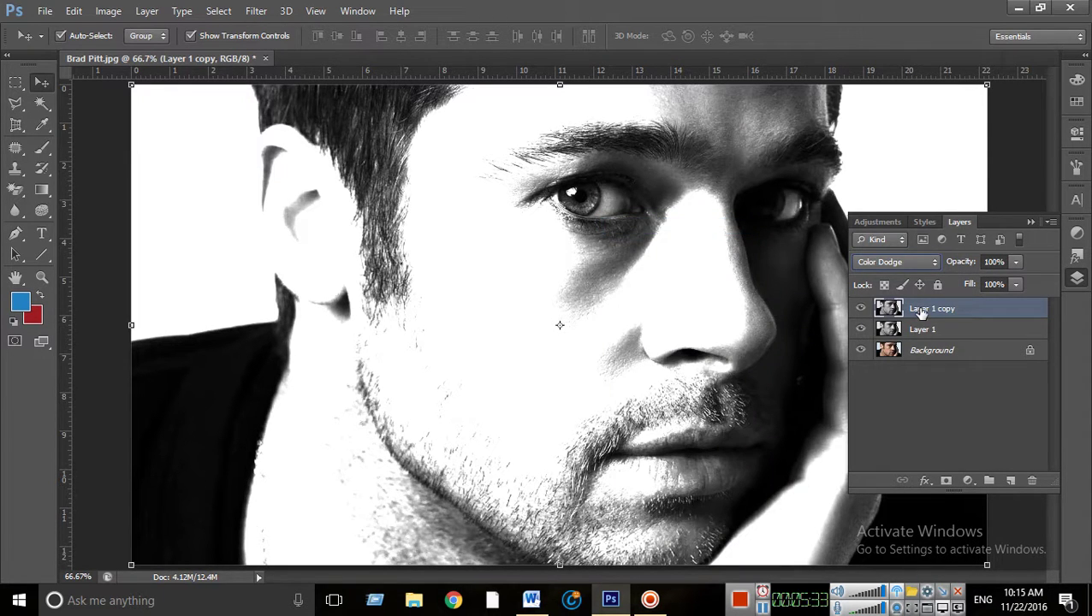
key(ctrl+i)
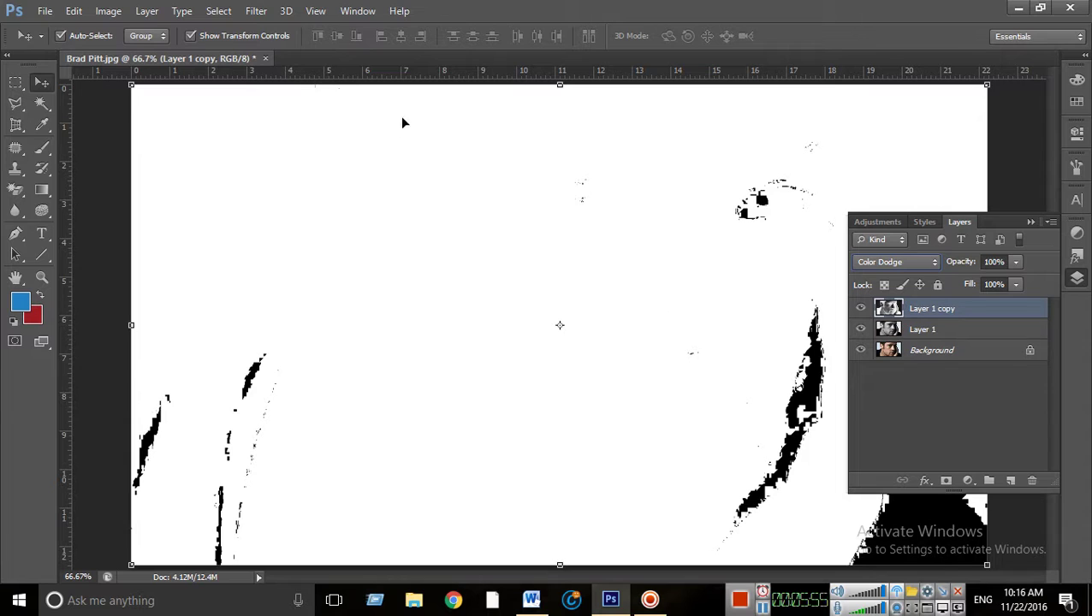
click(263, 19)
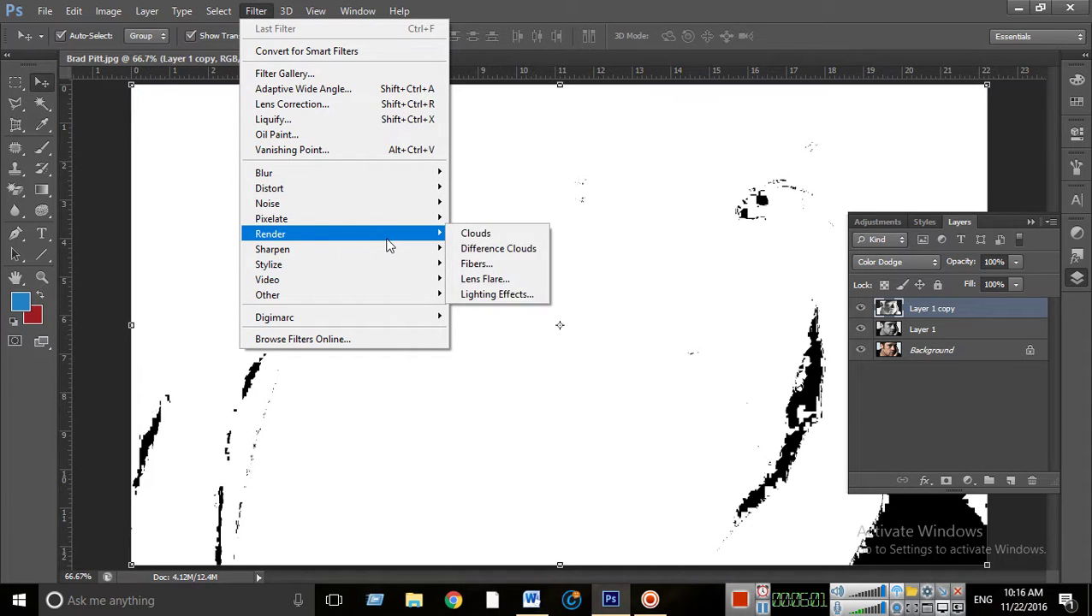
mouse_move(427, 173)
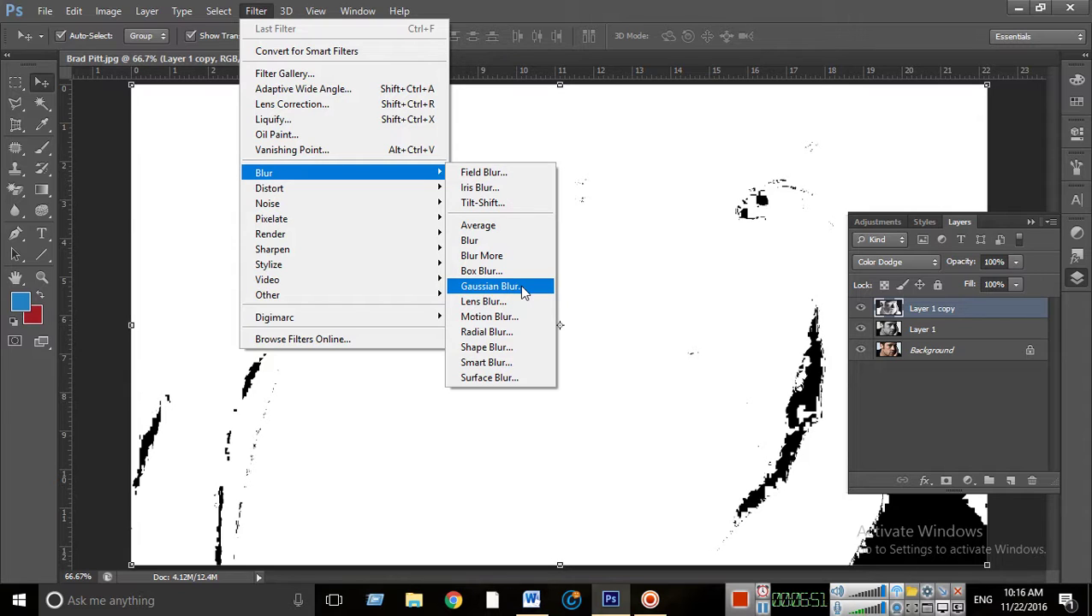
click(637, 13)
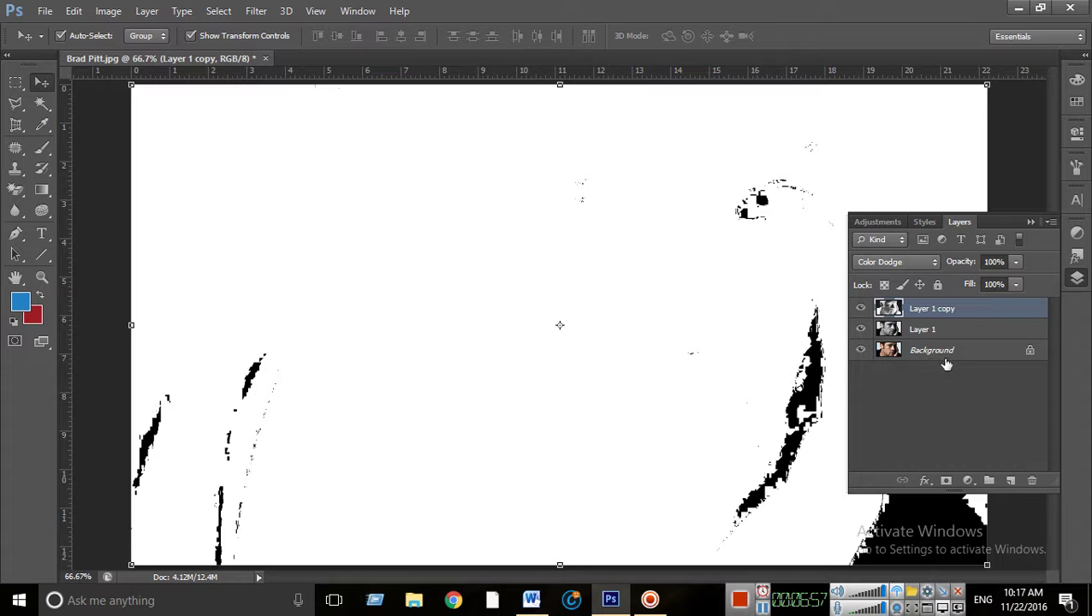
Start a Gaussian Blur on the inverted top layer and adjust its radius to 10.0 pixels
click(1031, 222)
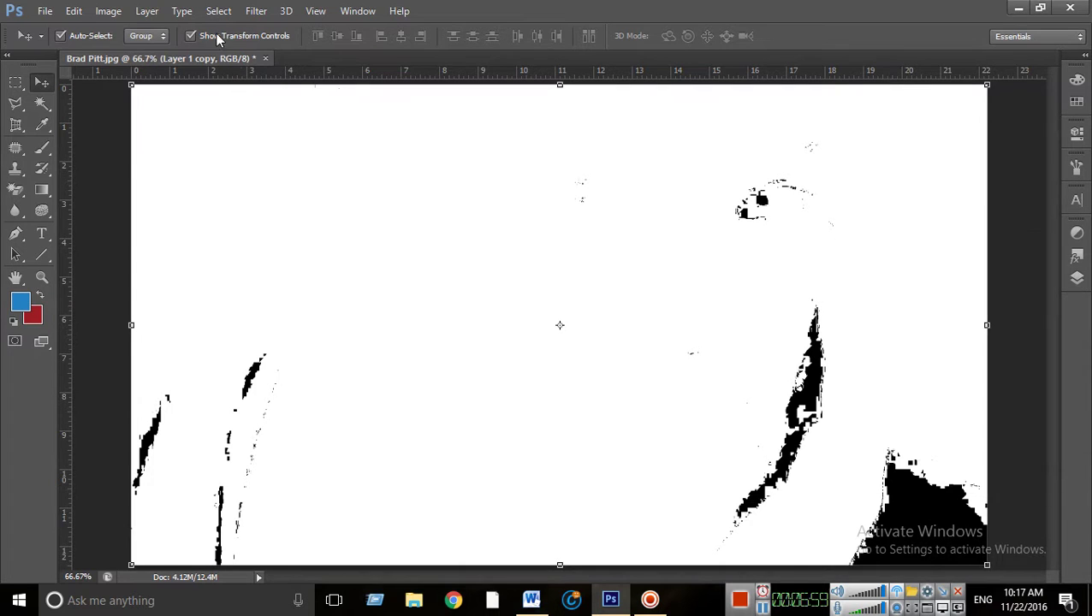
click(256, 12)
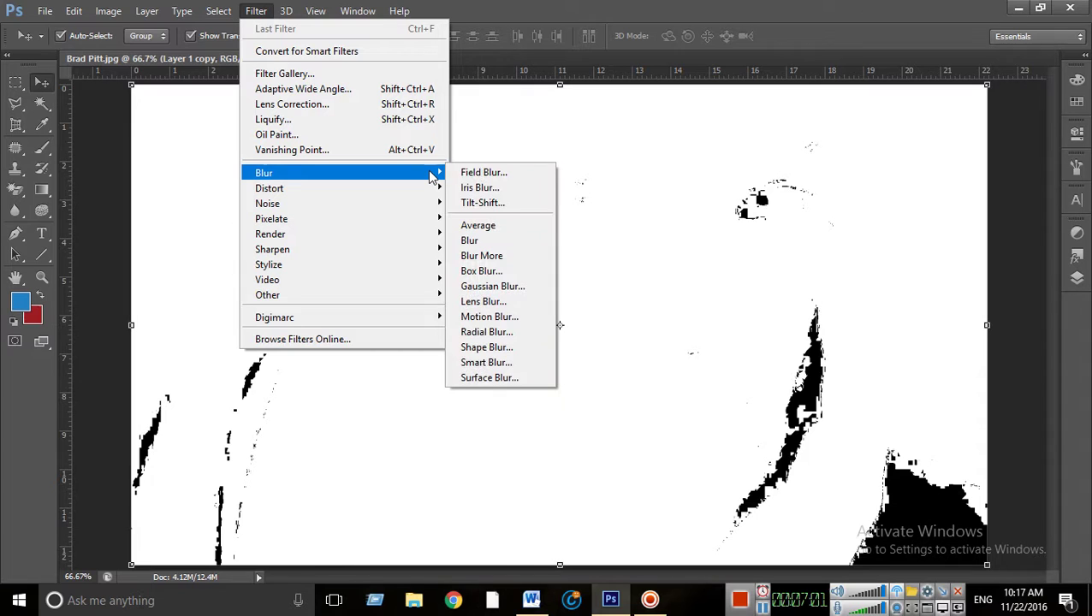
click(513, 286)
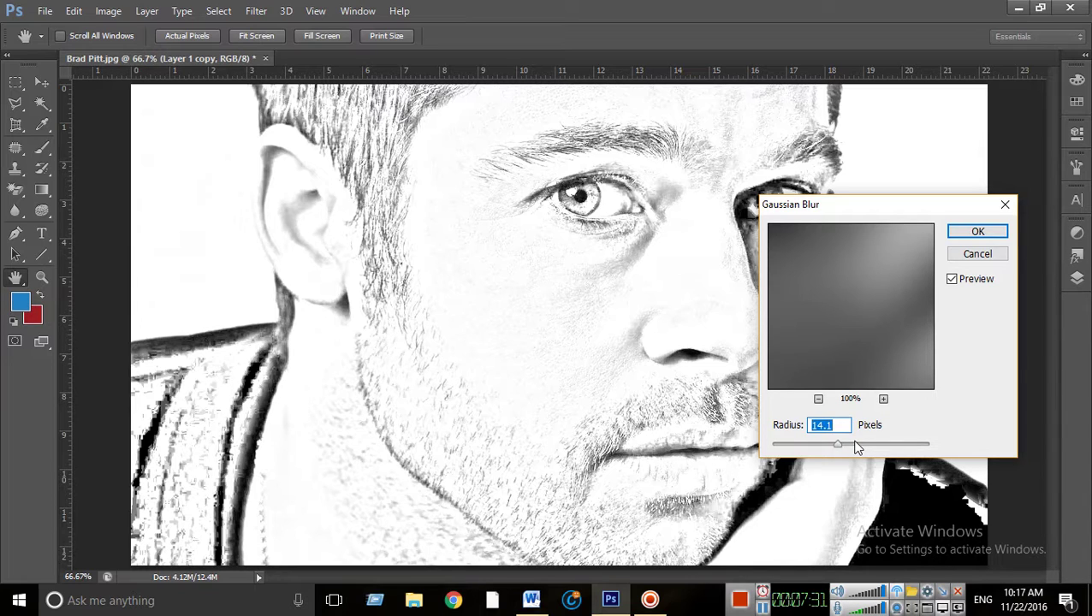
drag(873, 204, 985, 205)
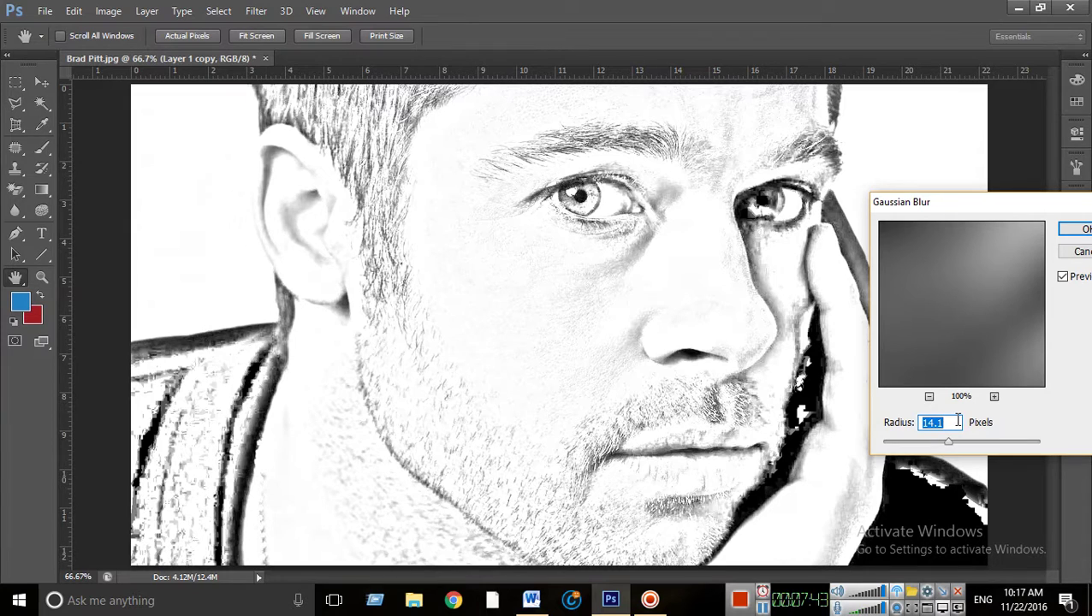
mouse_move(948, 442)
mouse_down()
mouse_move(882, 453)
mouse_move(939, 437)
mouse_up()
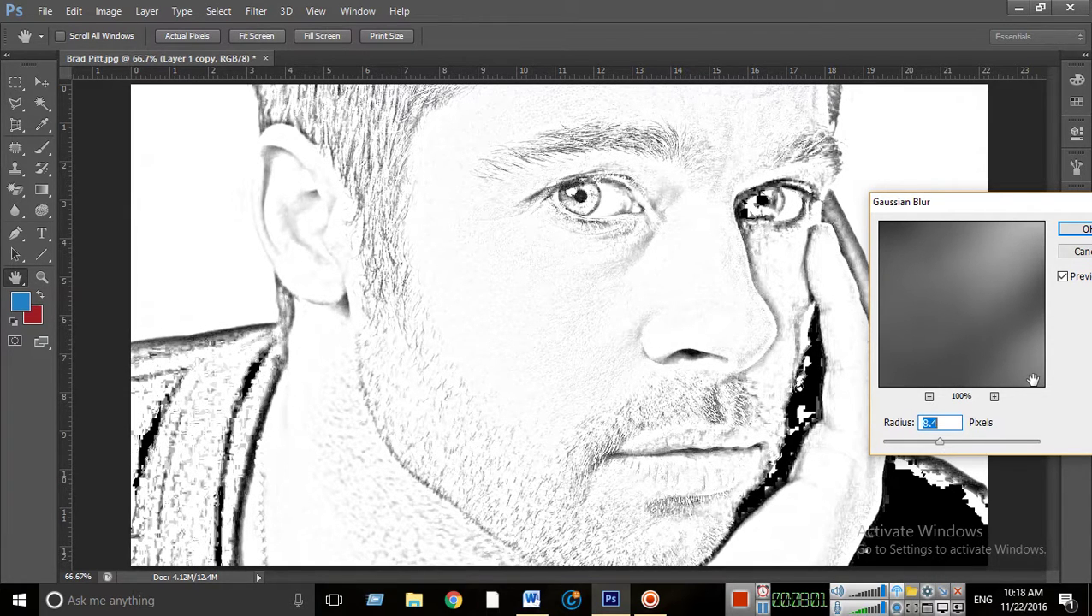
drag(939, 443, 945, 446)
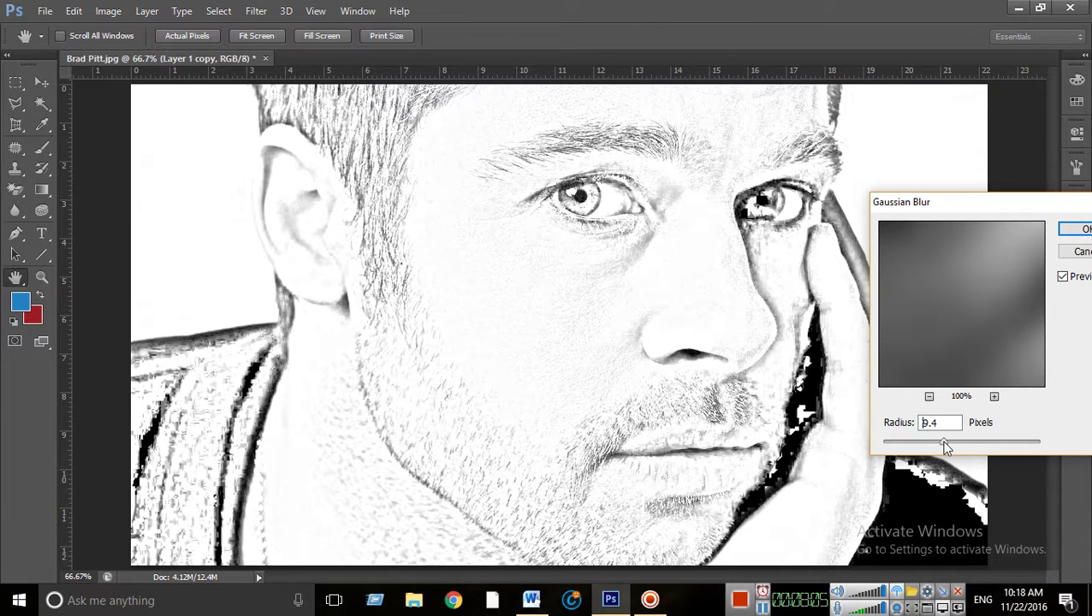
drag(946, 447, 950, 447)
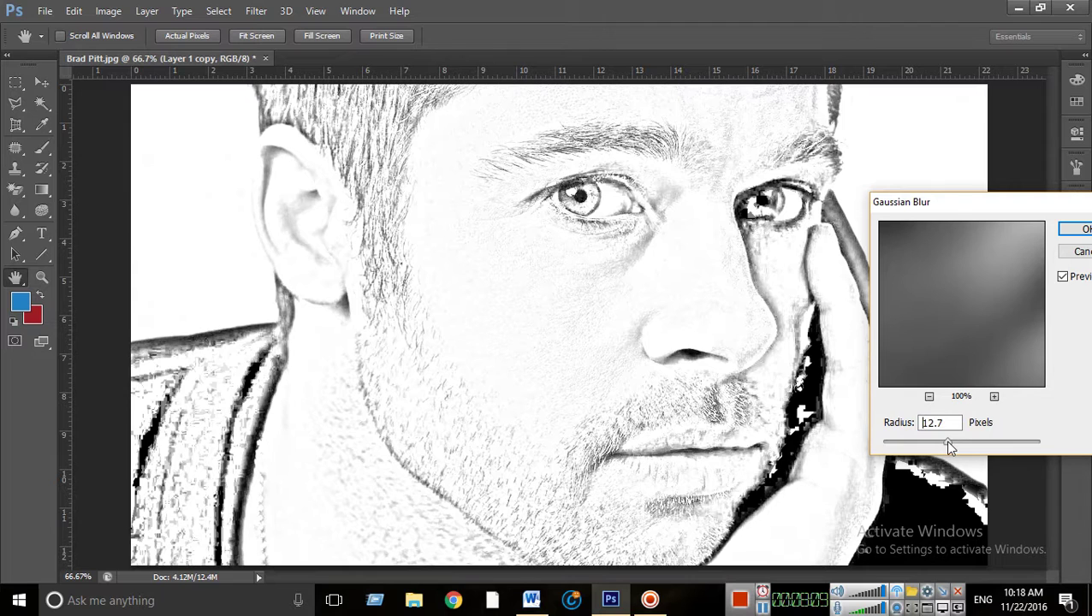
click(946, 442)
drag(1015, 205, 837, 203)
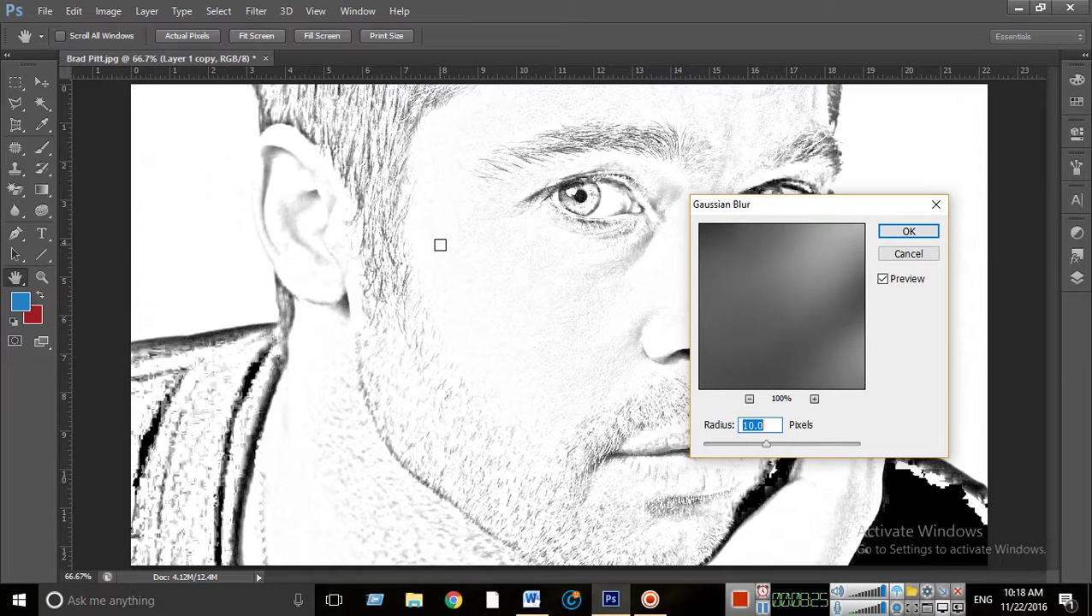
Try Gaussian Blur radii of 137.6, 1000 and about 7.8 pixels to compare the sketch effect
drag(767, 446, 814, 448)
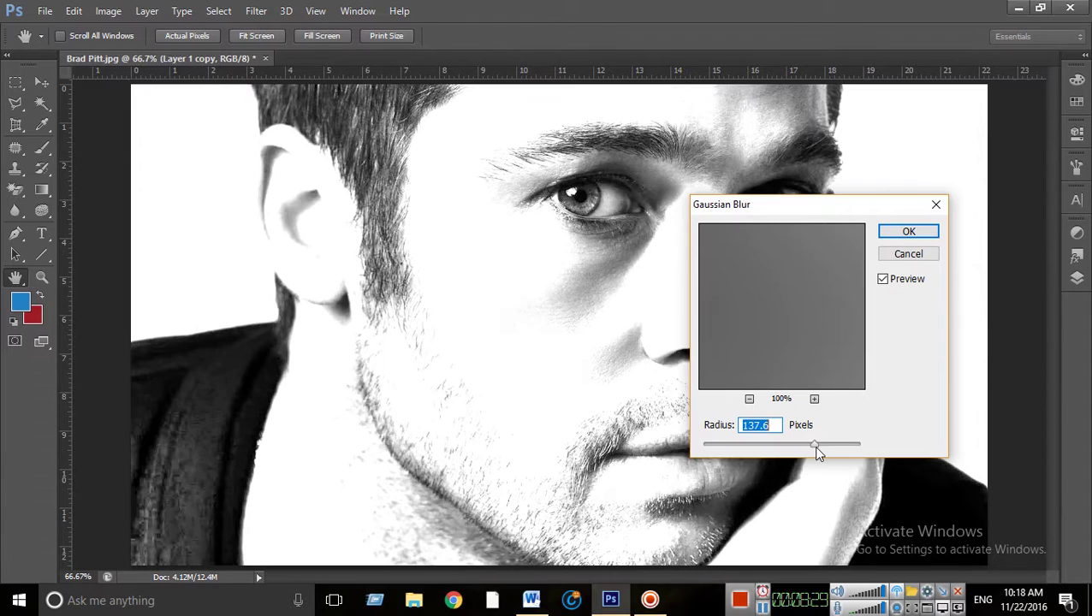
drag(814, 446, 887, 443)
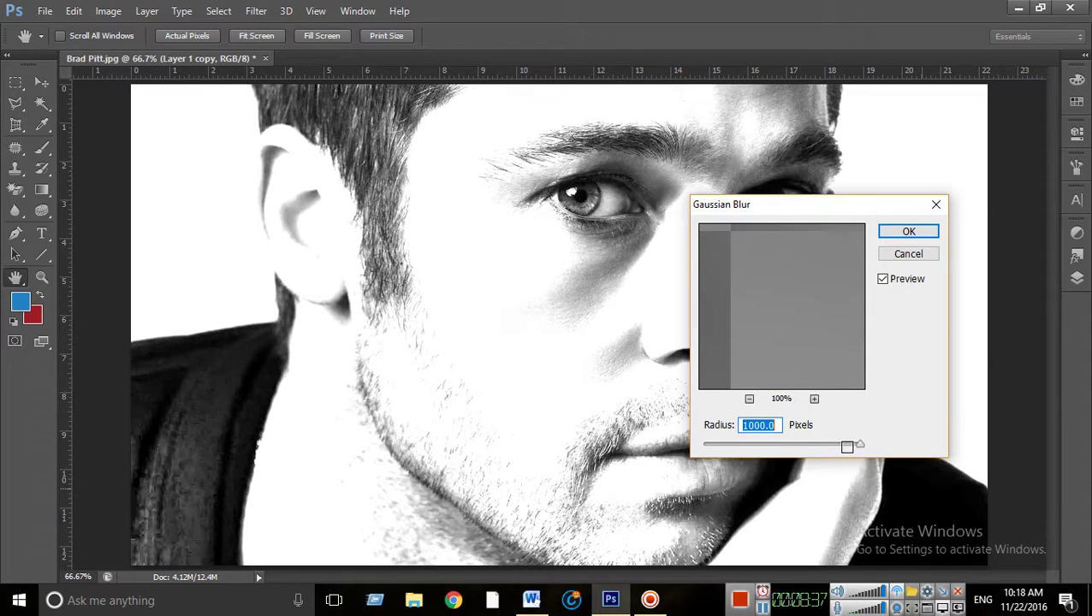
drag(847, 442, 756, 448)
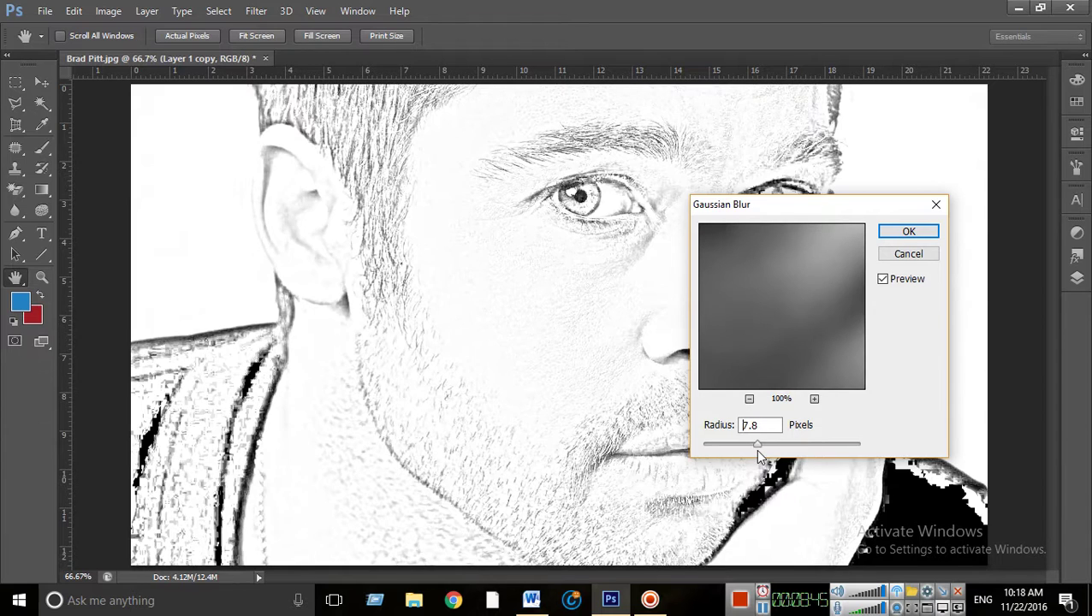
Set the Gaussian Blur radius to 10 pixels and apply the filter
text(10)
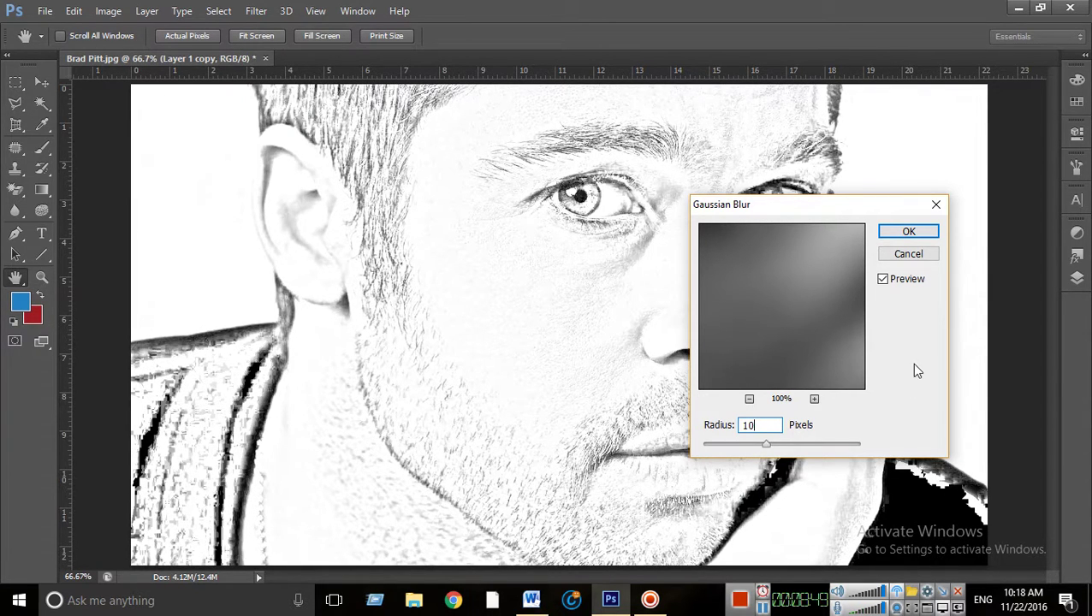
click(933, 235)
key(v)
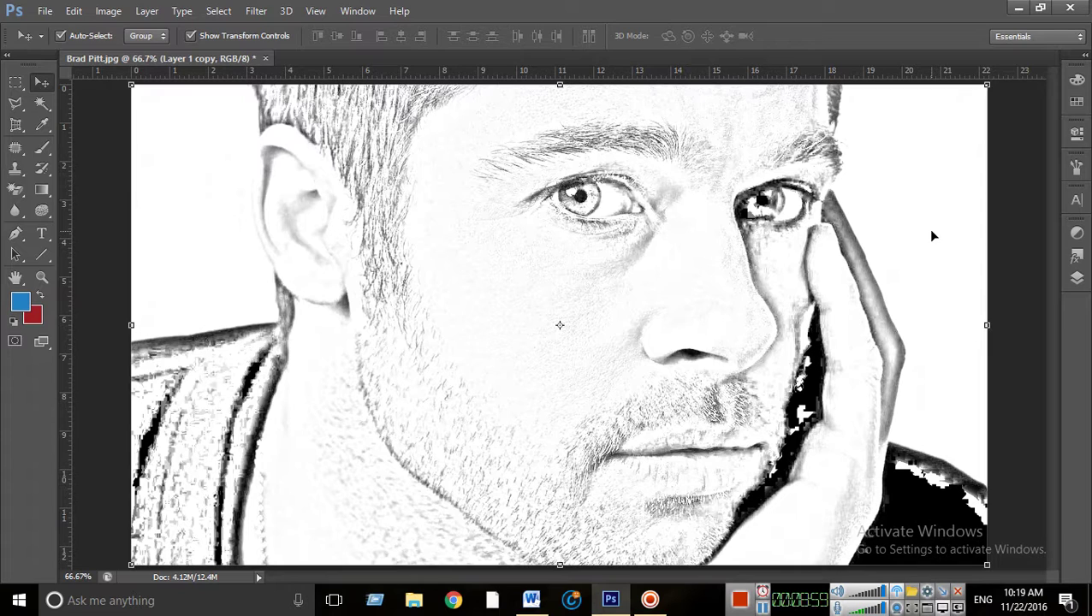
Add a Levels adjustment layer with default settings above the blurred Color Dodge layer
click(1078, 282)
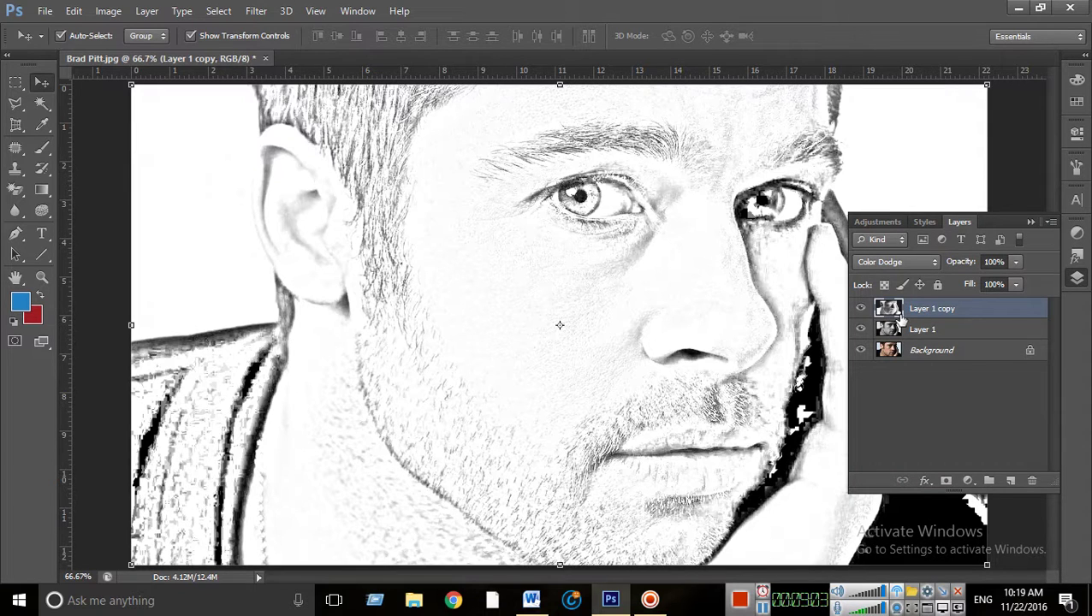
click(968, 481)
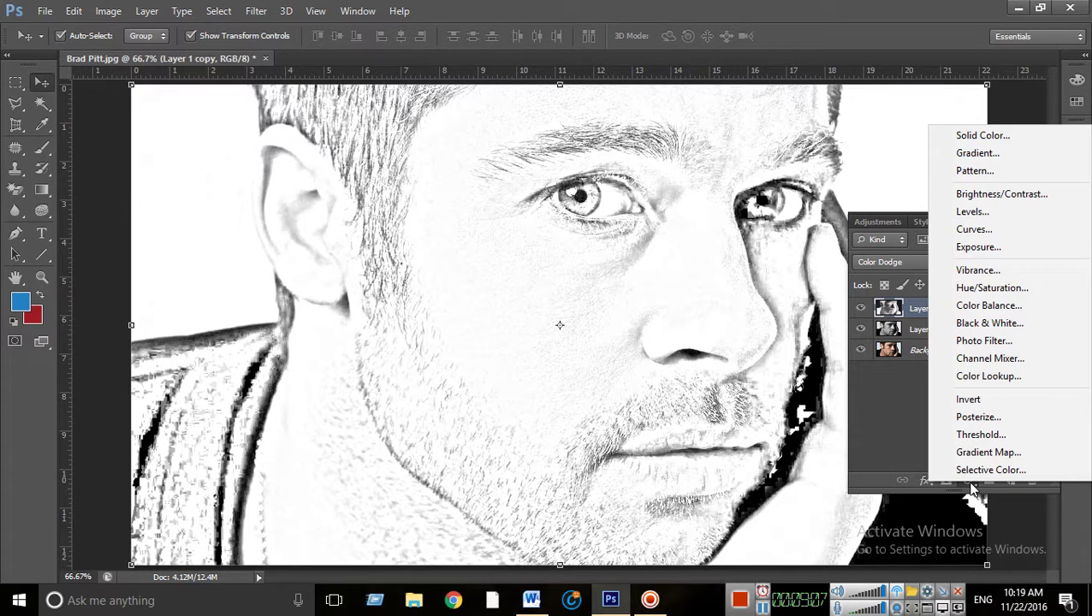
click(984, 214)
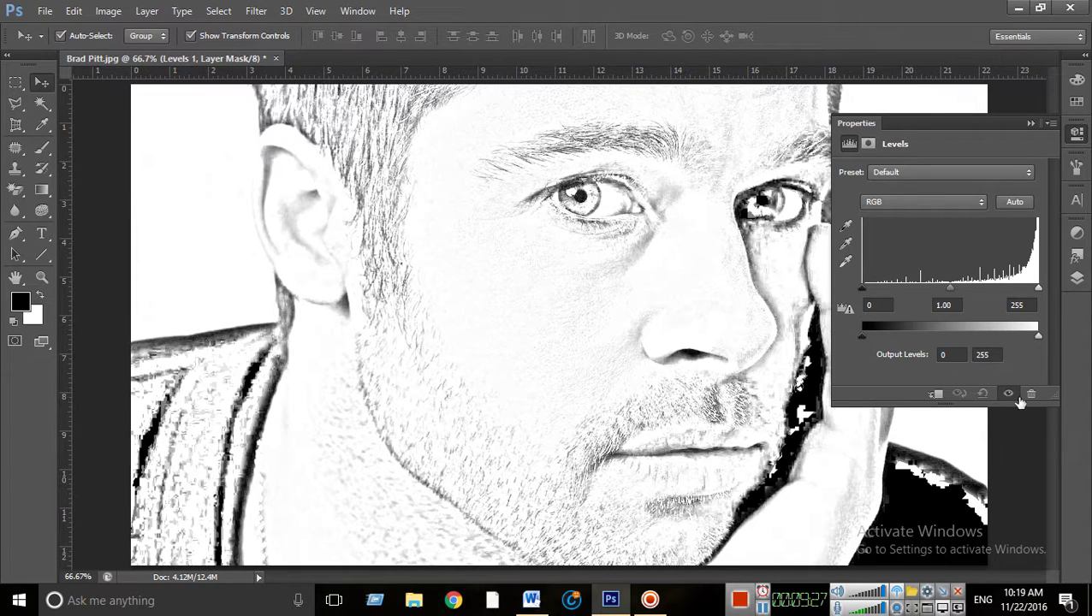
click(1029, 123)
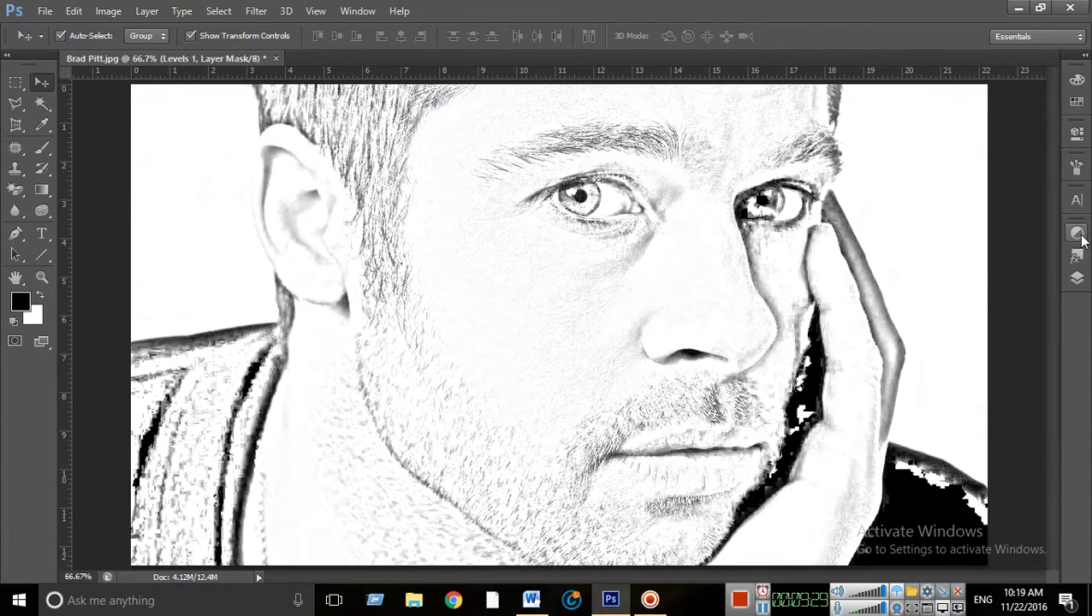
Delete the Levels adjustment layer together with its layer mask
click(1078, 288)
drag(927, 310, 1033, 482)
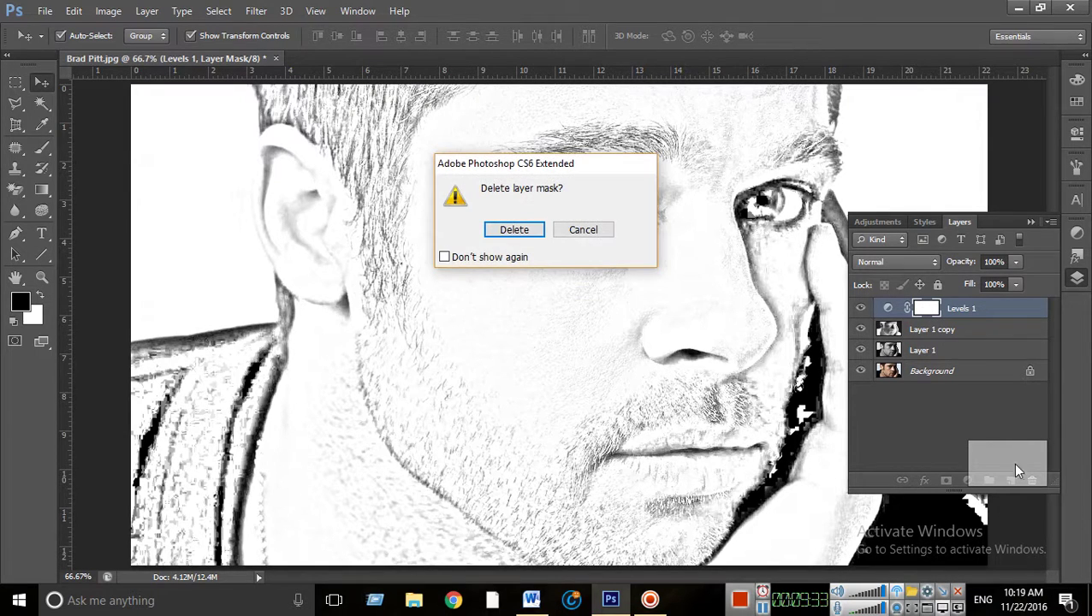
click(504, 229)
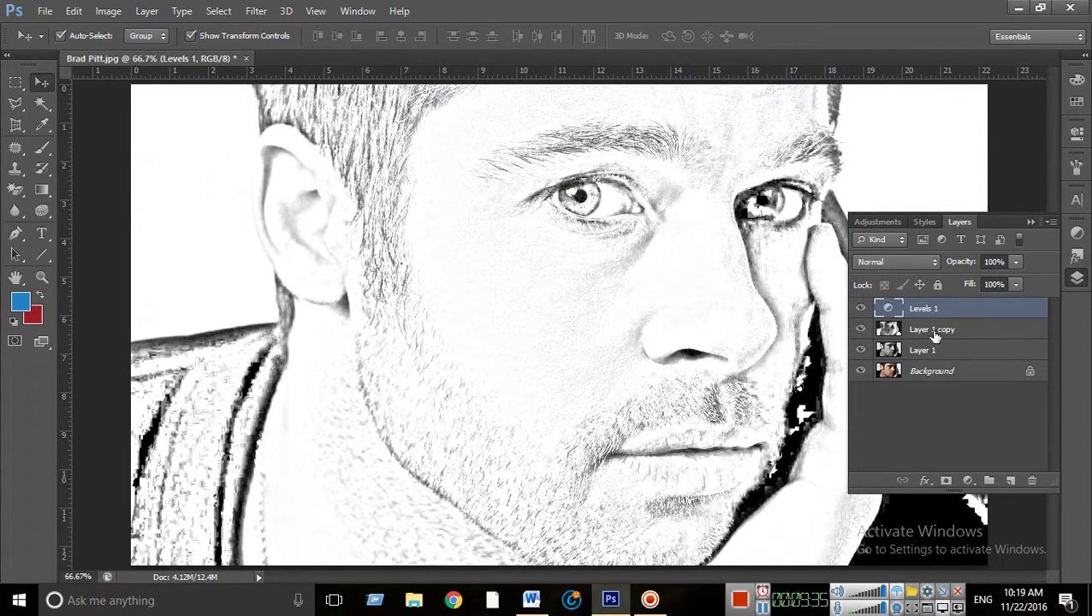
mouse_move(910, 310)
mouse_down()
mouse_move(916, 436)
mouse_move(1037, 481)
mouse_up()
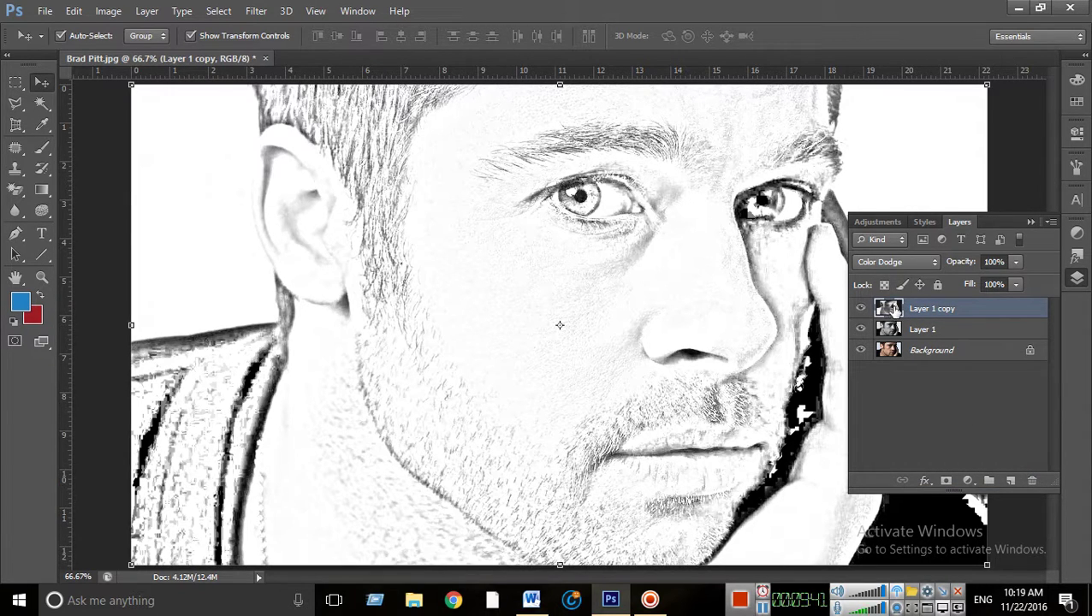
Add a new Levels adjustment layer above the Color Dodge layer, keeping the output levels at 0 and 255
click(968, 482)
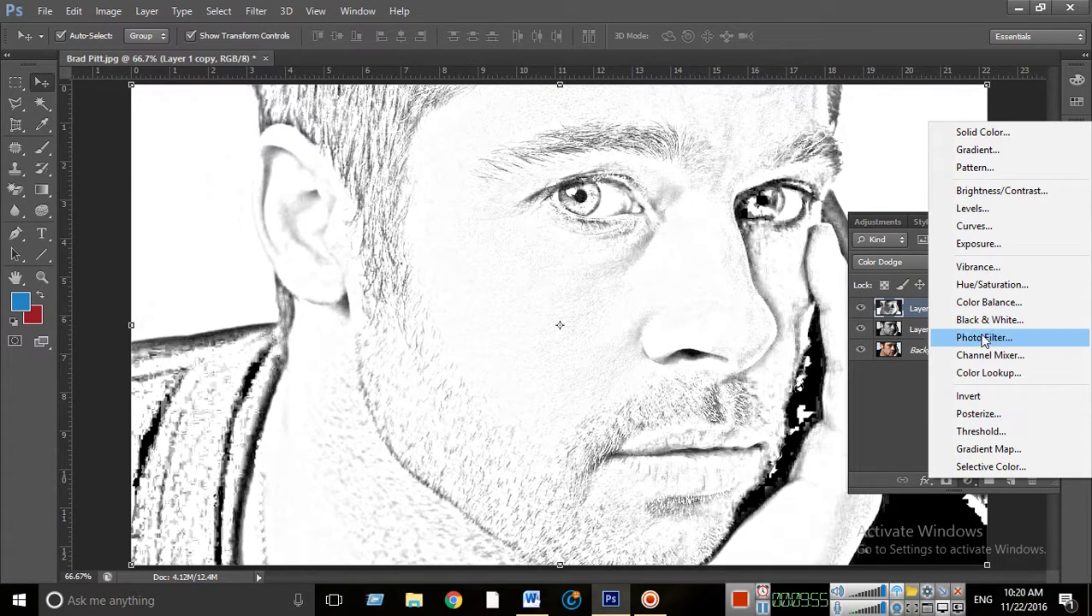
click(1000, 209)
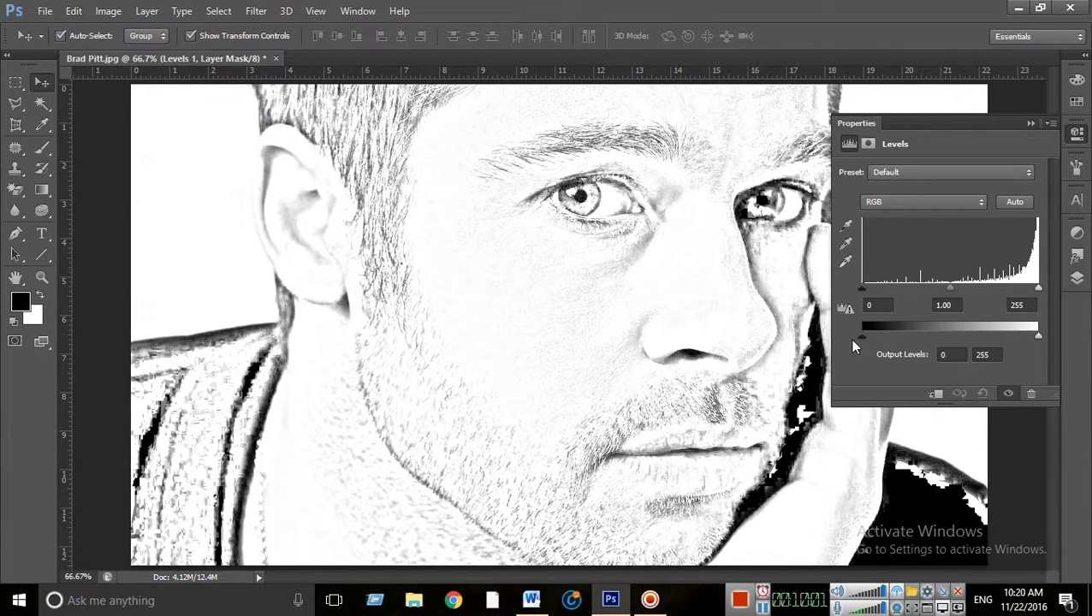
mouse_move(1036, 334)
mouse_down()
mouse_move(949, 335)
mouse_move(1036, 333)
mouse_up()
mouse_move(862, 334)
mouse_down()
mouse_move(922, 333)
mouse_move(861, 334)
mouse_up()
Try Levels black input values of 143 and 100, and settle on 125 to darken the sketch lines
drag(870, 295, 959, 293)
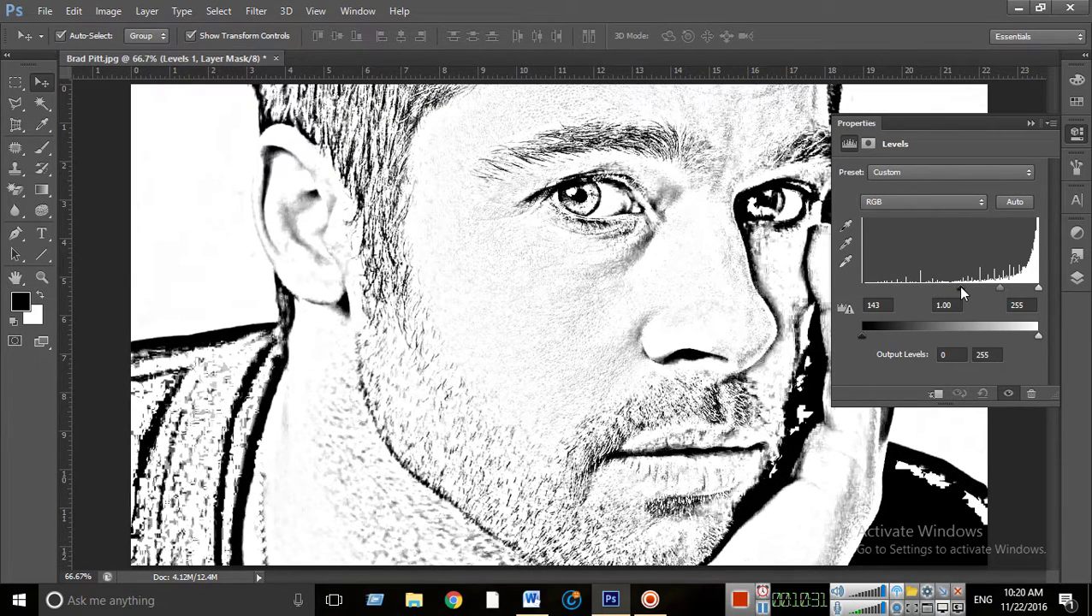
mouse_move(962, 293)
mouse_down()
mouse_move(1025, 291)
mouse_move(866, 271)
mouse_move(846, 278)
mouse_up()
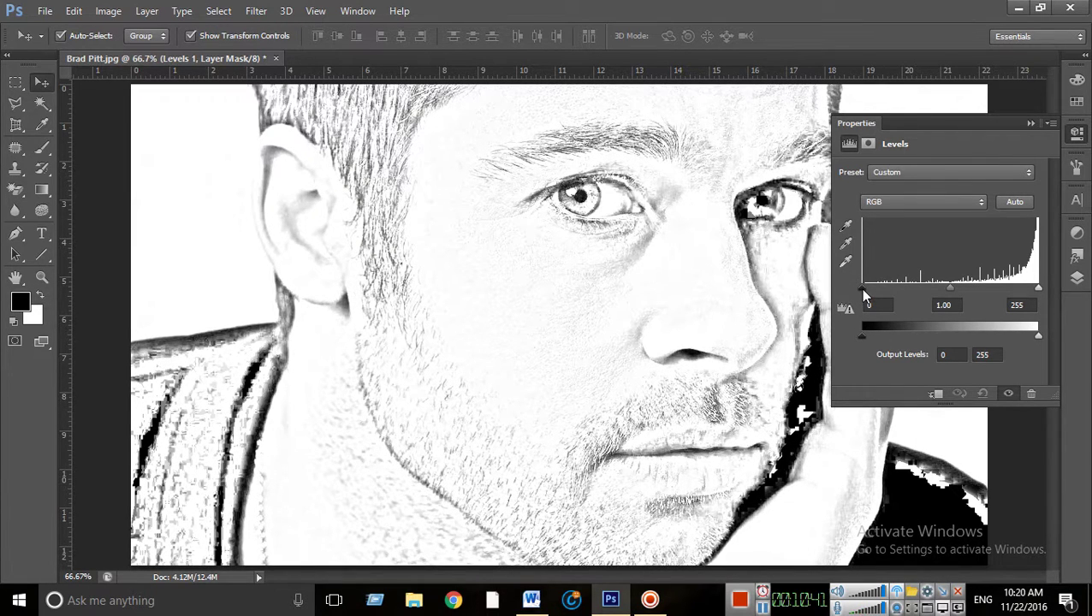
drag(865, 295, 932, 293)
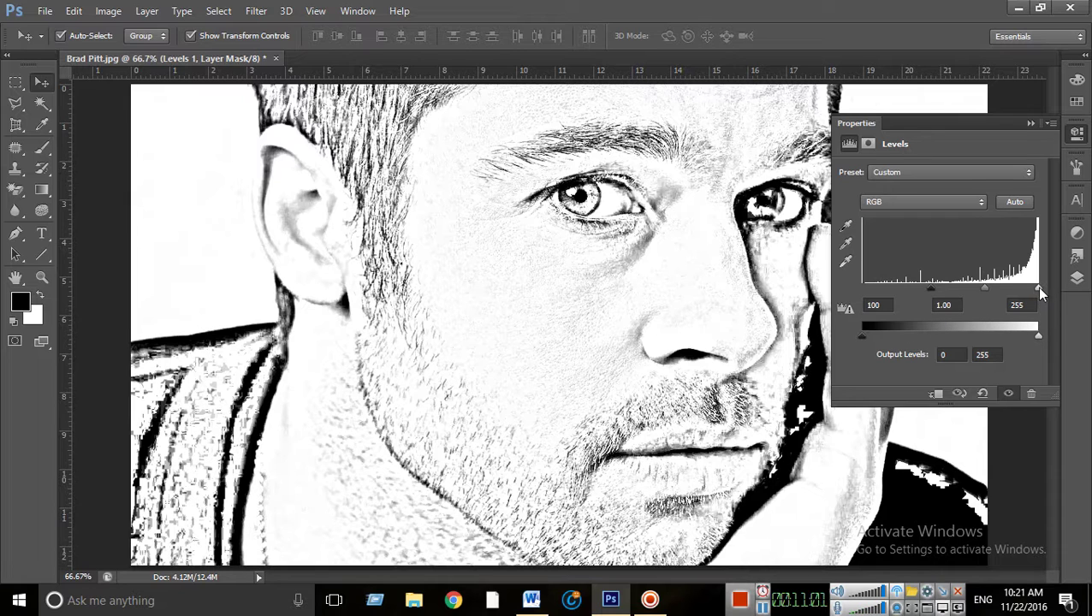
drag(1038, 288, 1058, 297)
mouse_move(928, 288)
mouse_down()
mouse_move(896, 295)
mouse_move(1037, 291)
mouse_move(997, 299)
mouse_move(934, 282)
mouse_move(905, 287)
mouse_move(950, 292)
mouse_up()
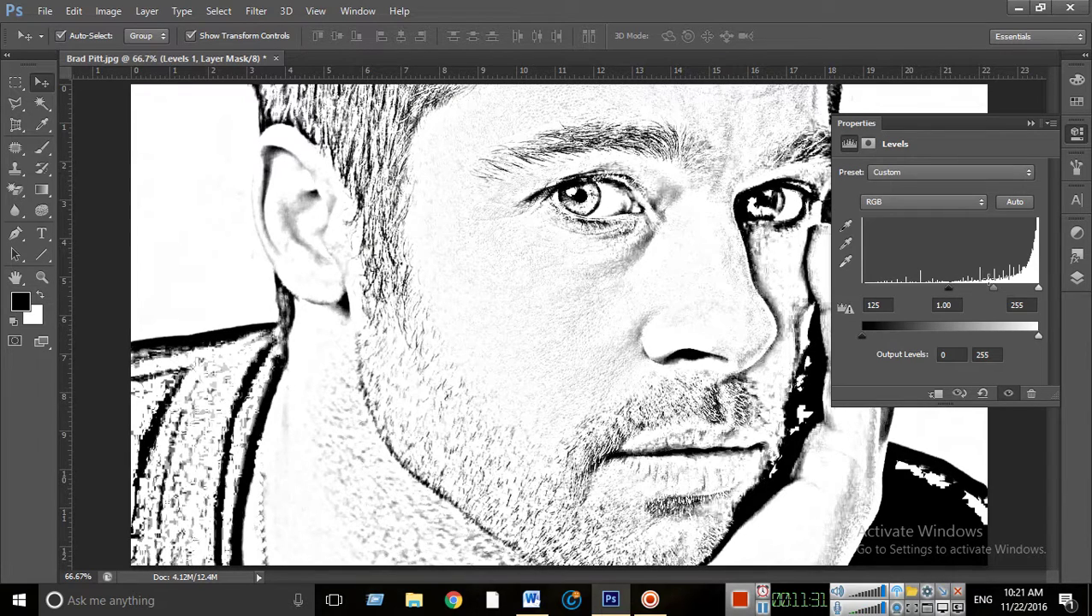
Set the Levels midtone input to 0.59 and close the adjustment settings
mouse_move(993, 287)
mouse_down()
mouse_move(969, 290)
mouse_move(1004, 291)
mouse_up()
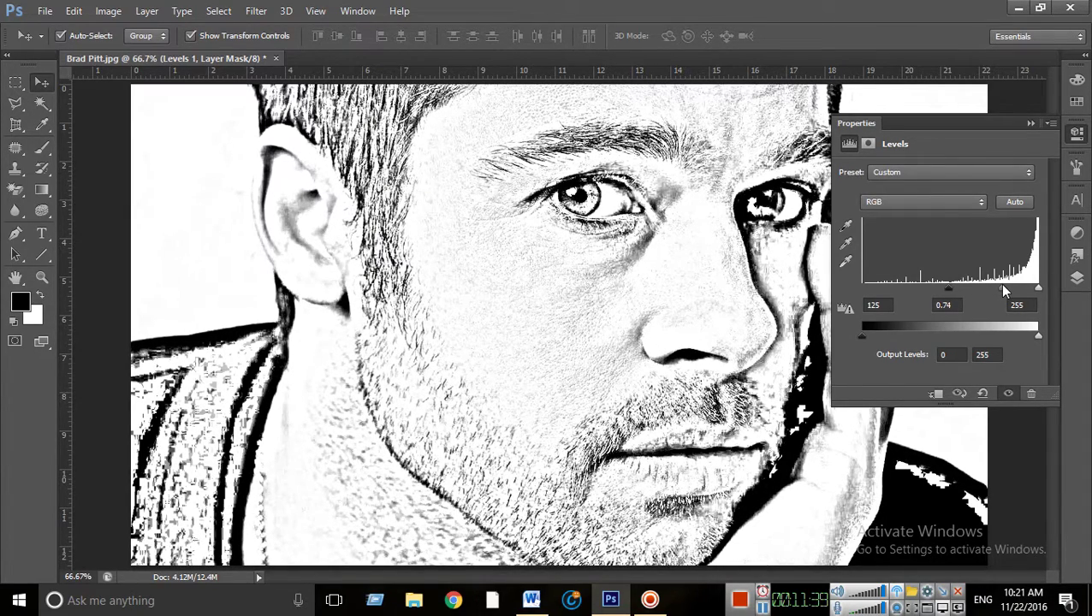
drag(1003, 287, 1013, 284)
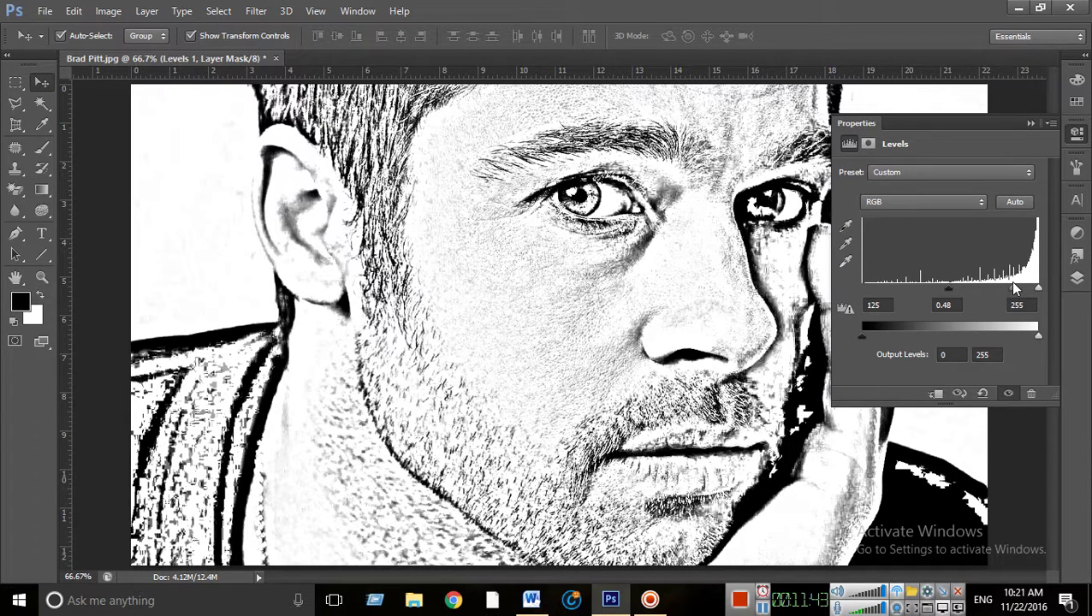
drag(1012, 286, 1011, 286)
drag(1012, 285, 1005, 284)
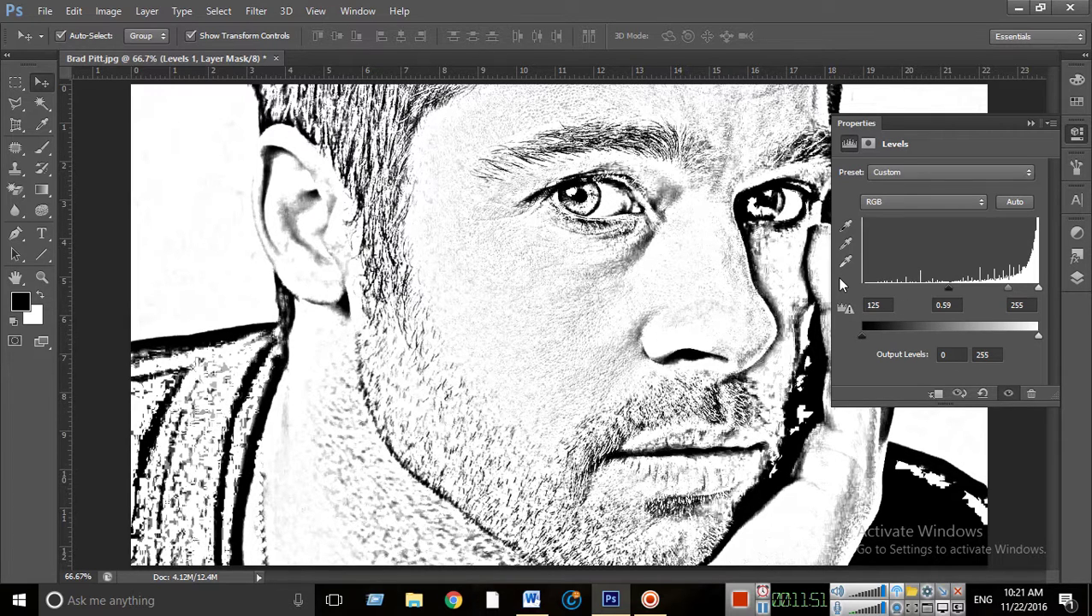
click(1030, 122)
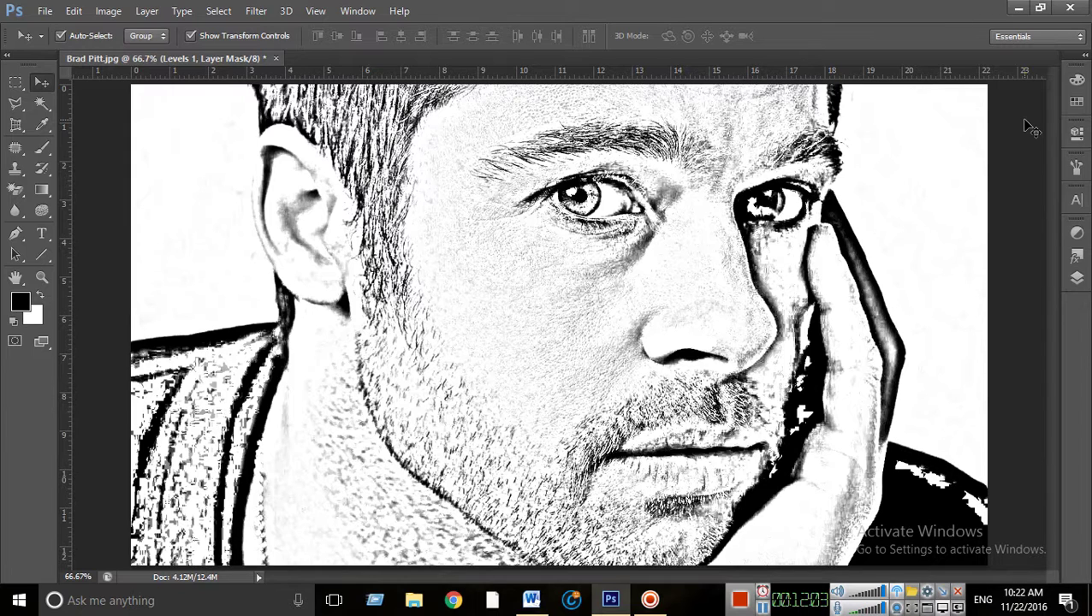
click(1078, 279)
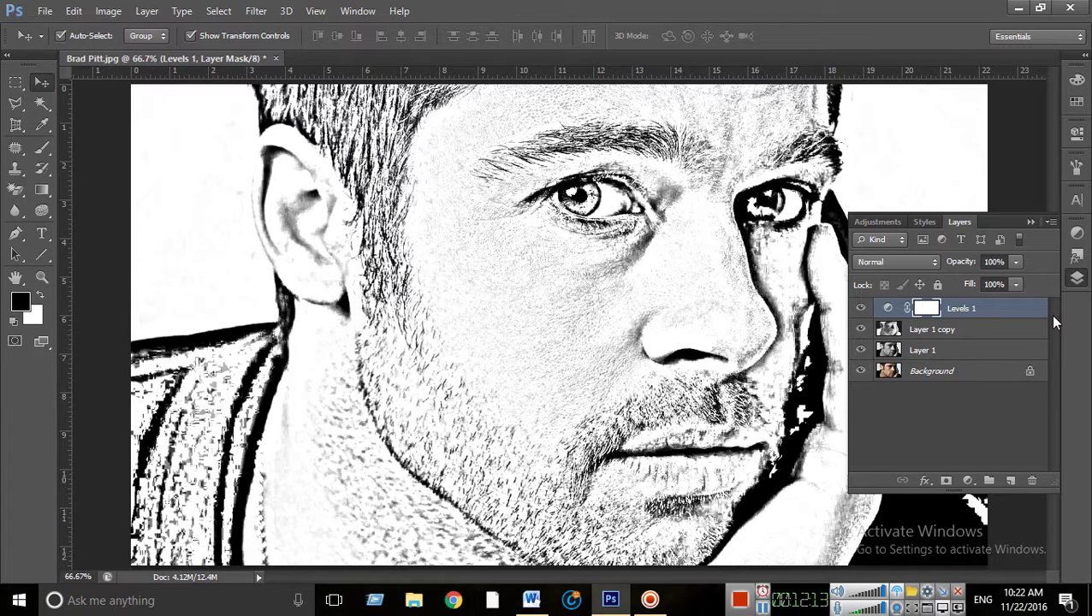
click(968, 481)
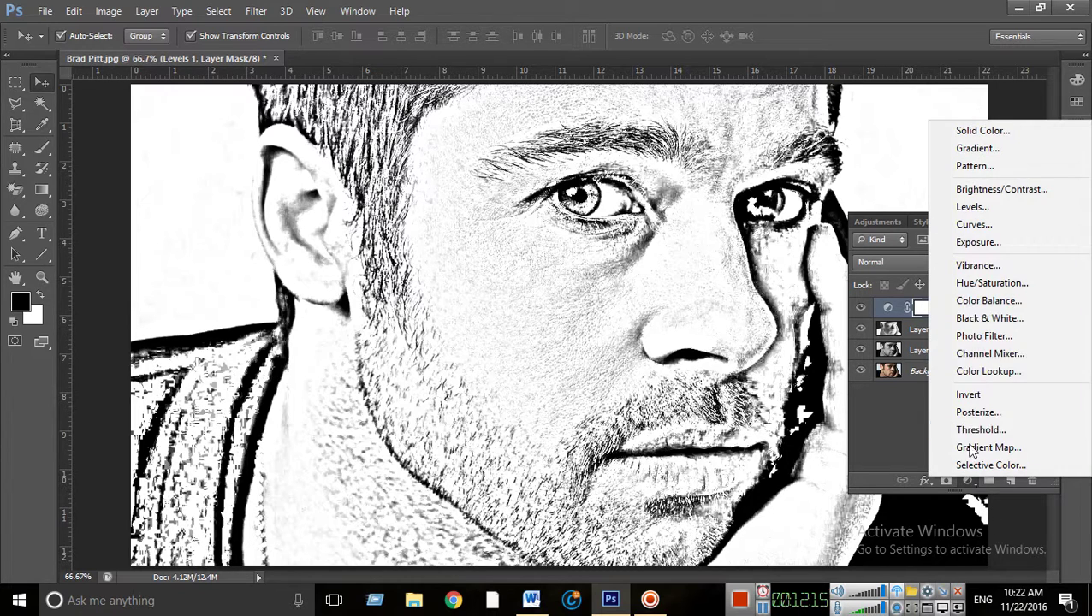
click(1007, 215)
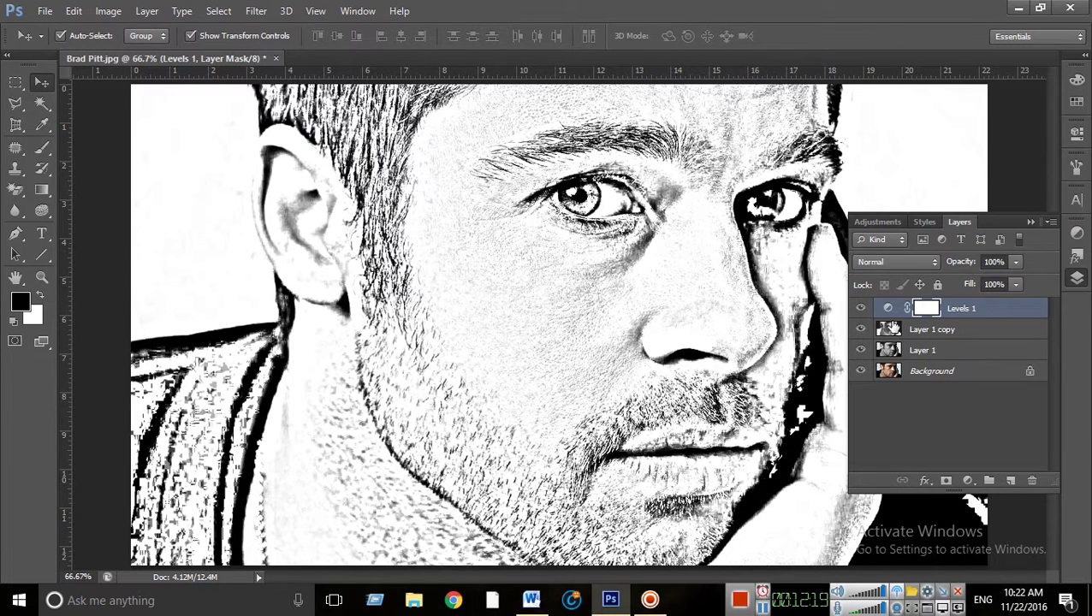
click(1030, 223)
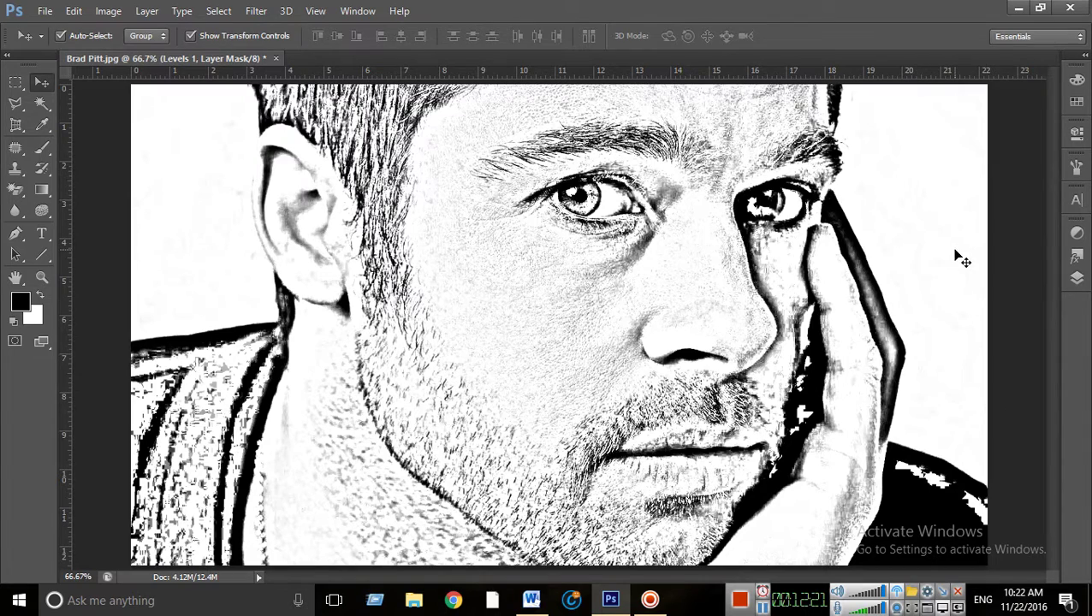
scroll(960, 258, down, 1)
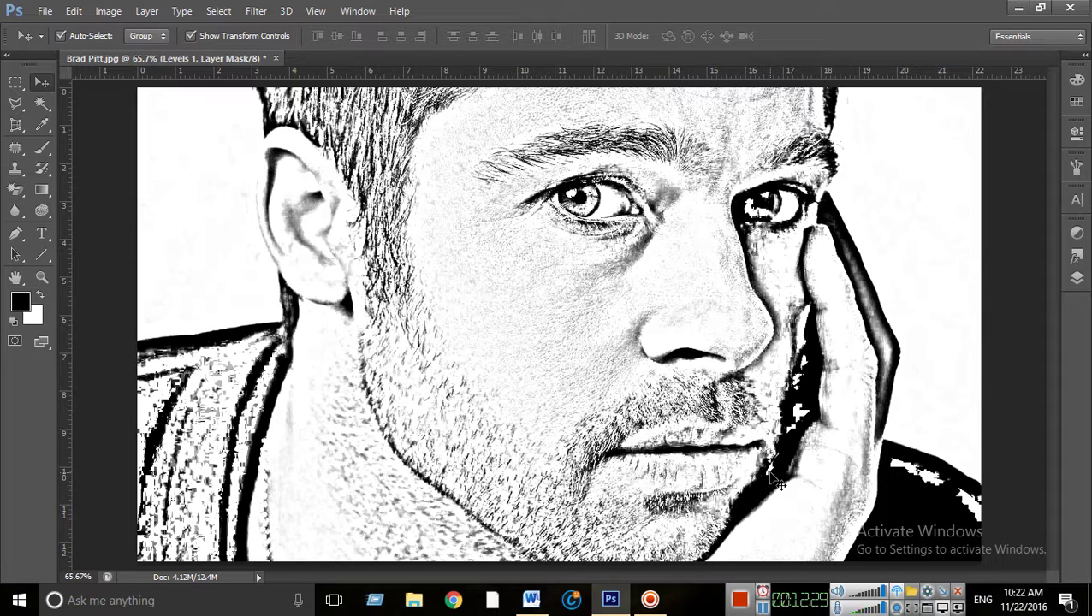
Set up the Brush tool with a soft 60 px tip, 0% hardness and 100% opacity for the Levels layer mask
click(1076, 280)
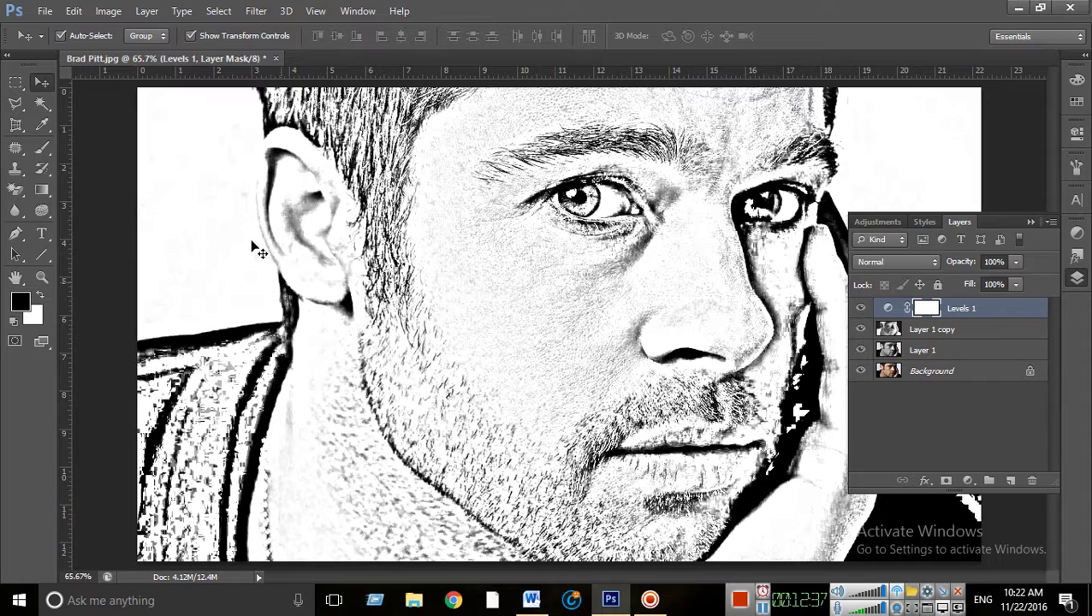
click(42, 149)
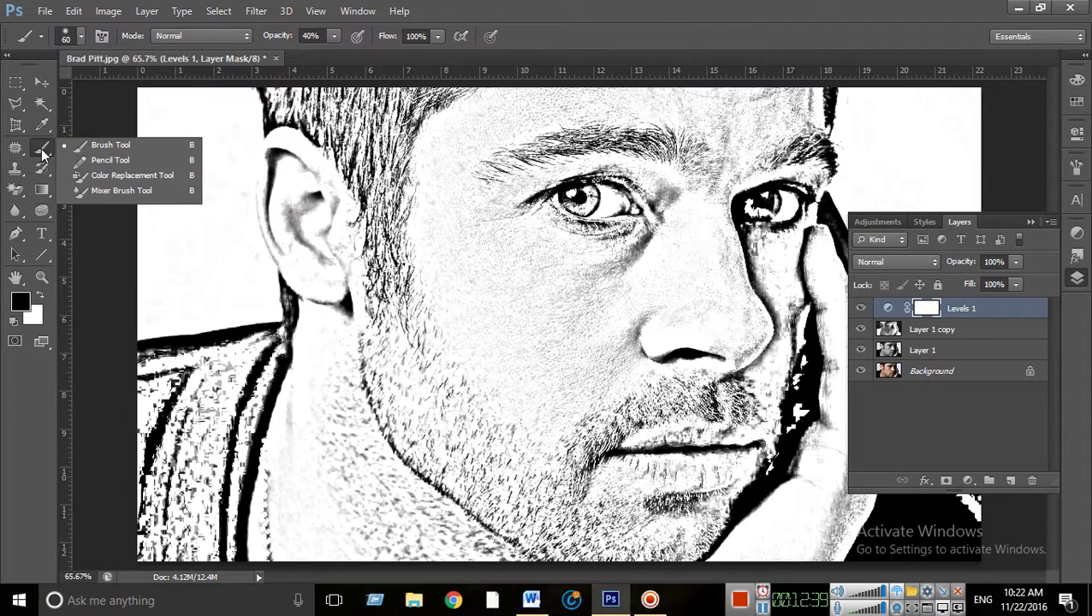
click(97, 147)
click(75, 43)
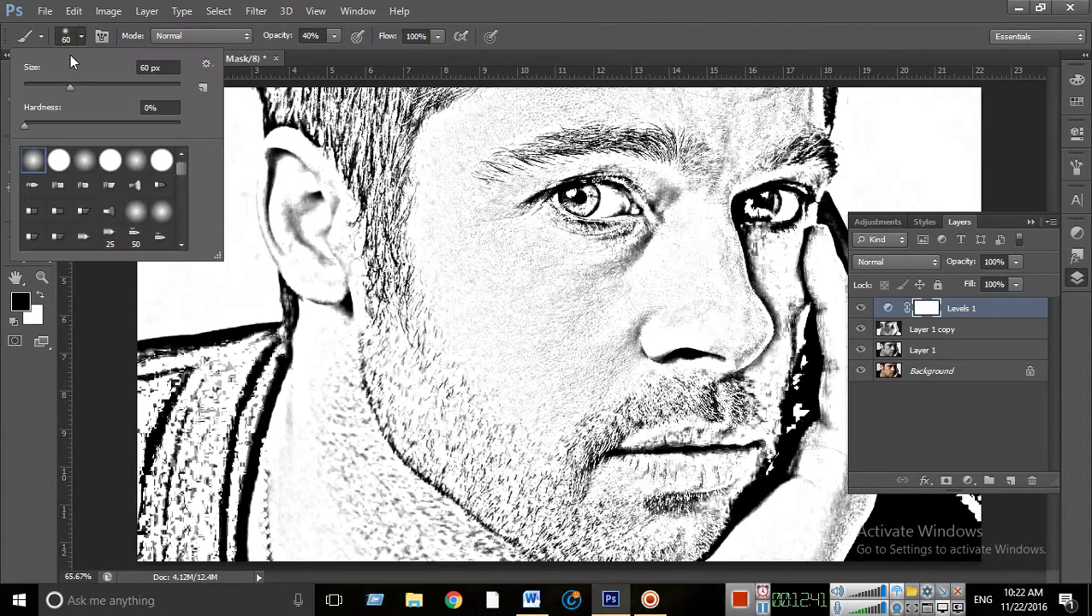
drag(24, 127, 14, 129)
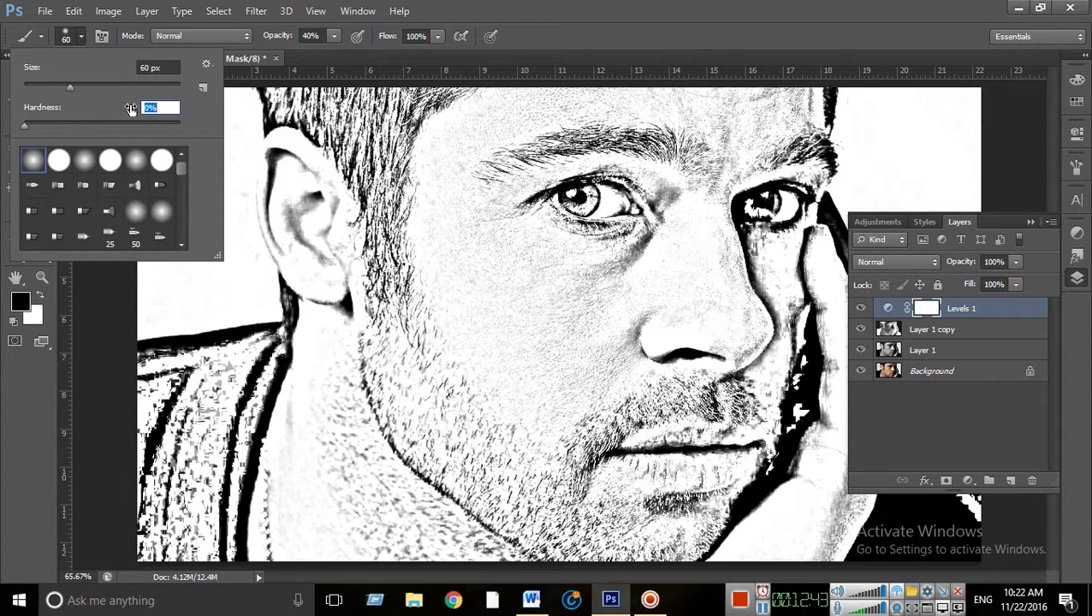
click(280, 70)
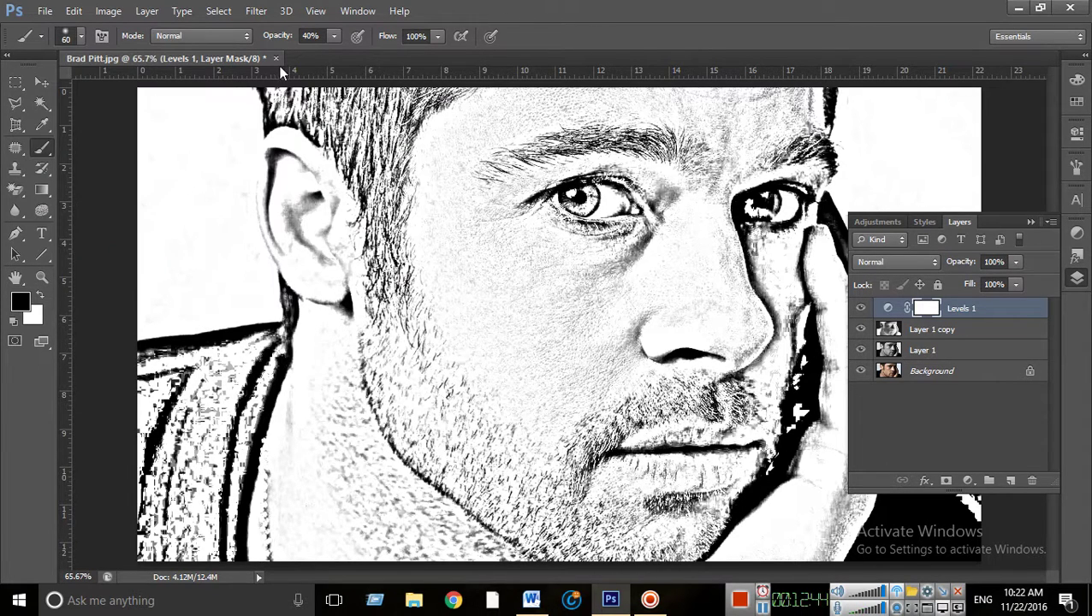
click(331, 40)
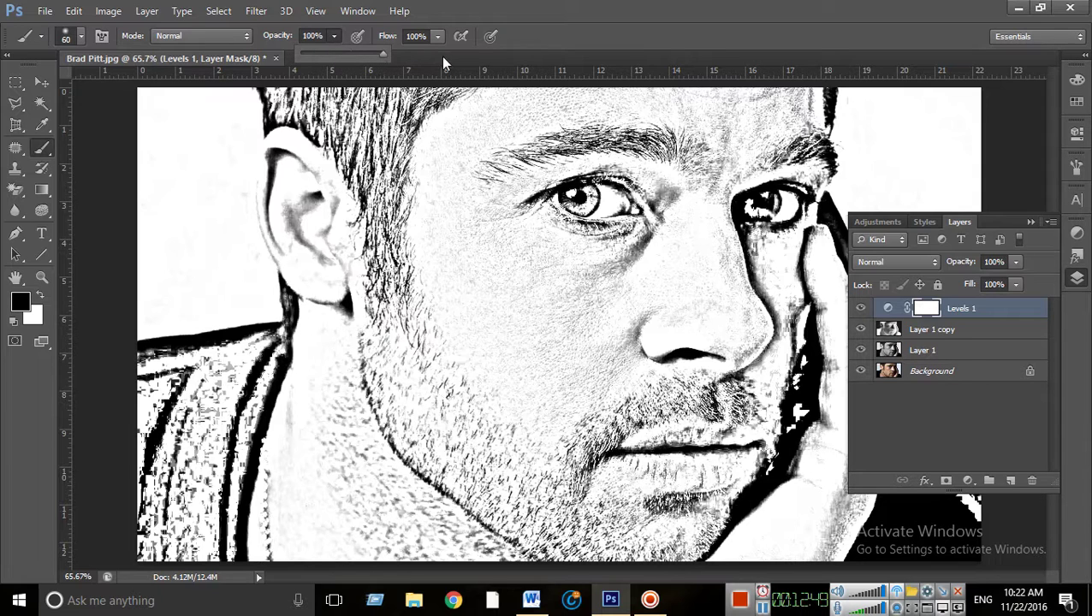
click(544, 12)
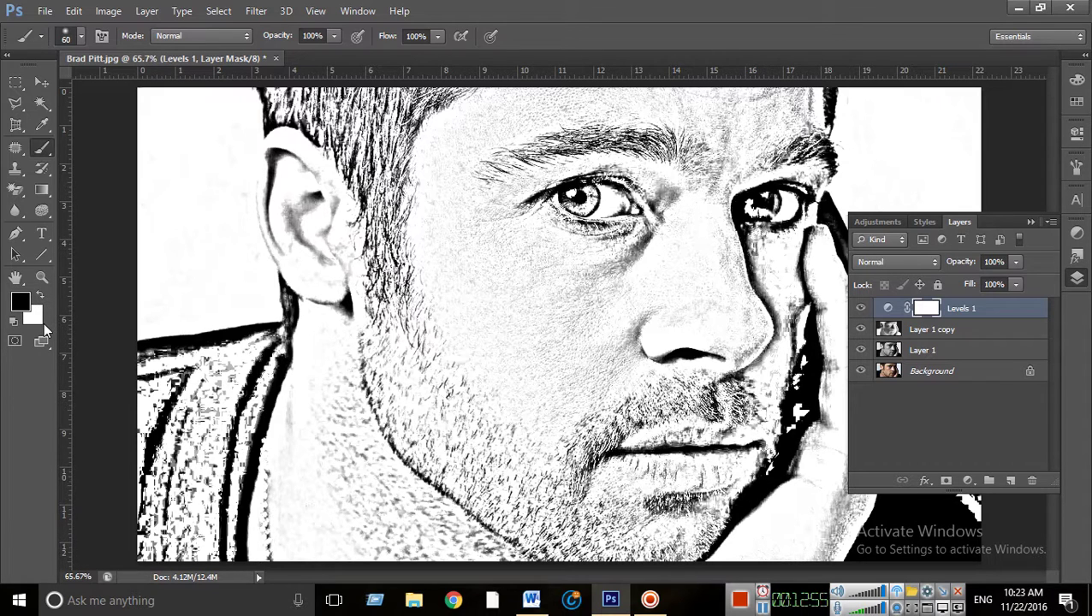
Try painting black over the cheek on the Levels layer mask, and undo the strokes
mouse_move(491, 334)
mouse_down()
mouse_move(510, 285)
mouse_move(521, 466)
mouse_move(534, 290)
mouse_move(510, 305)
mouse_move(475, 256)
mouse_move(455, 274)
mouse_move(468, 275)
mouse_move(448, 215)
mouse_move(534, 275)
mouse_move(382, 112)
mouse_up()
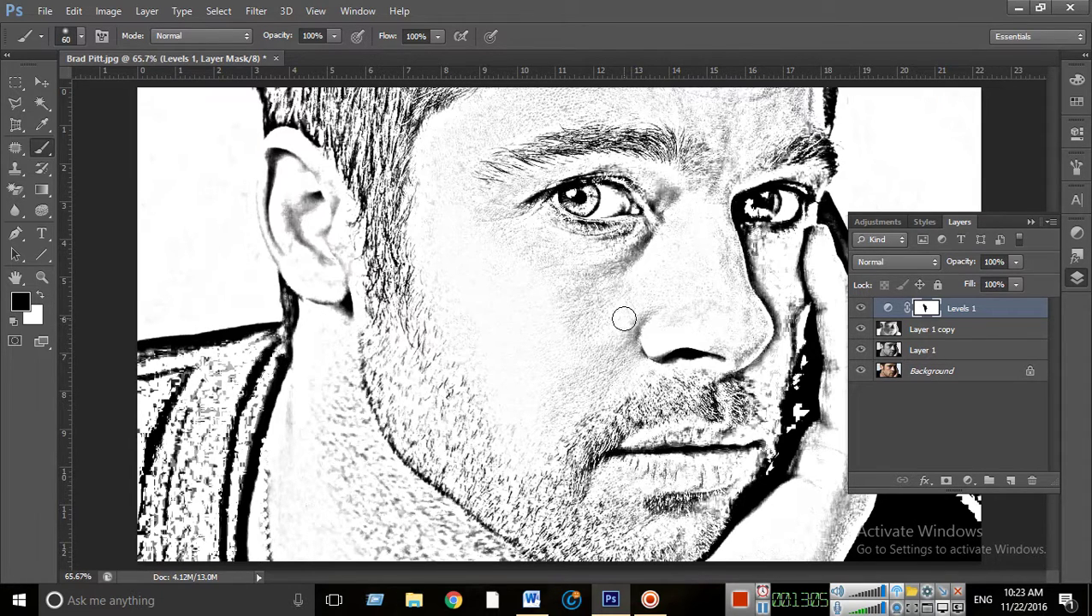
click(577, 333)
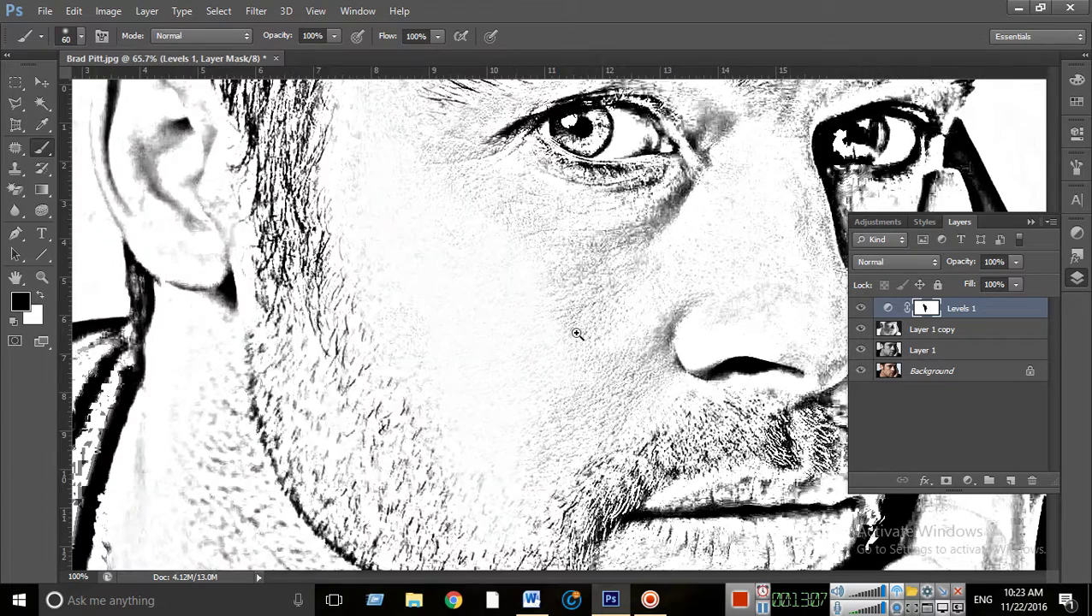
click(573, 334)
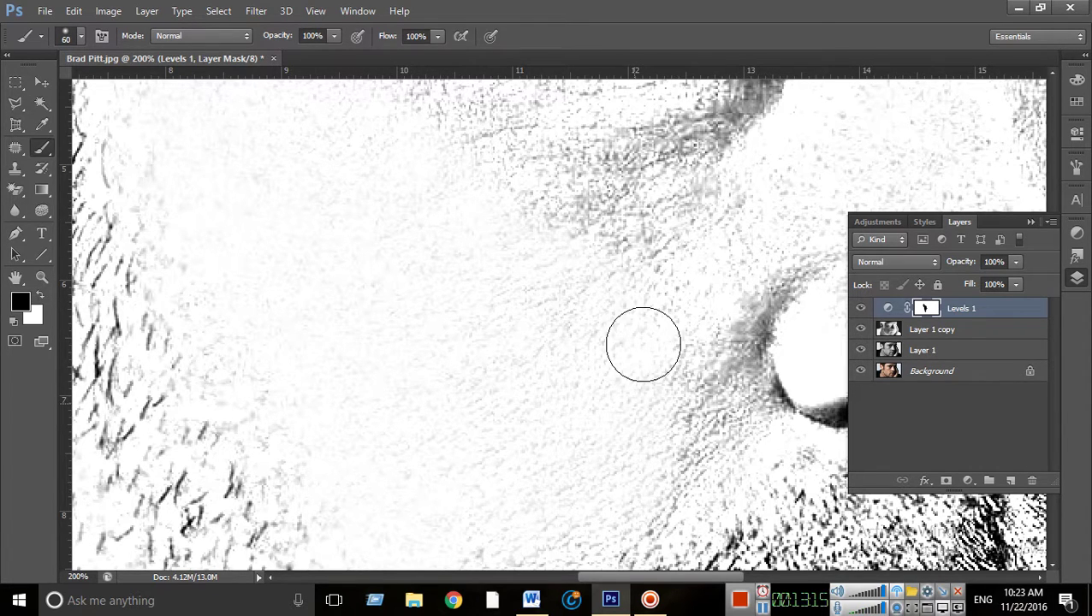
key(ctrl+z)
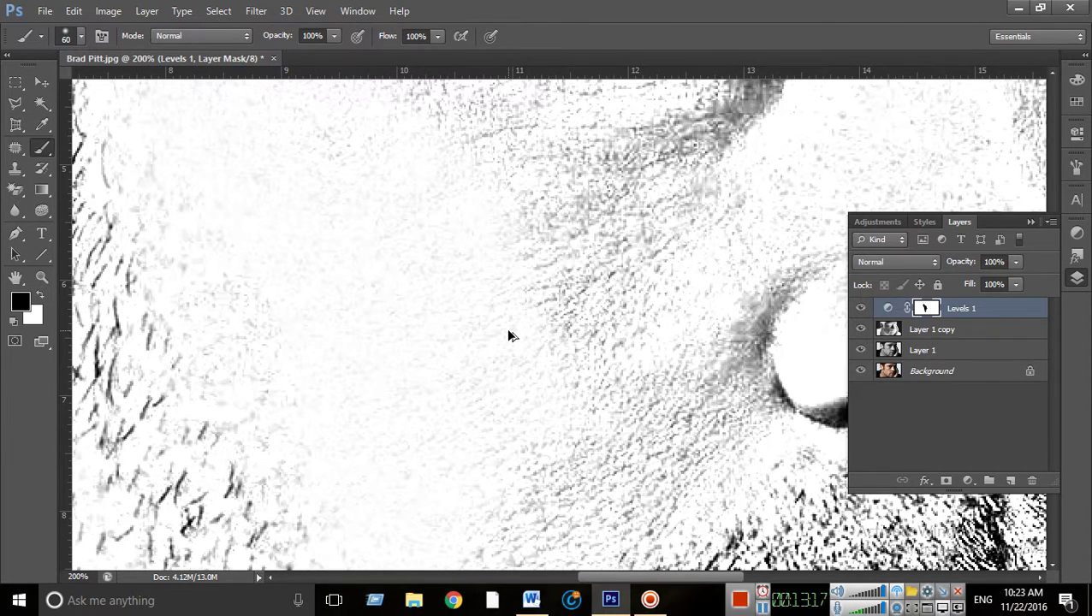
key(ctrl+alt+z)
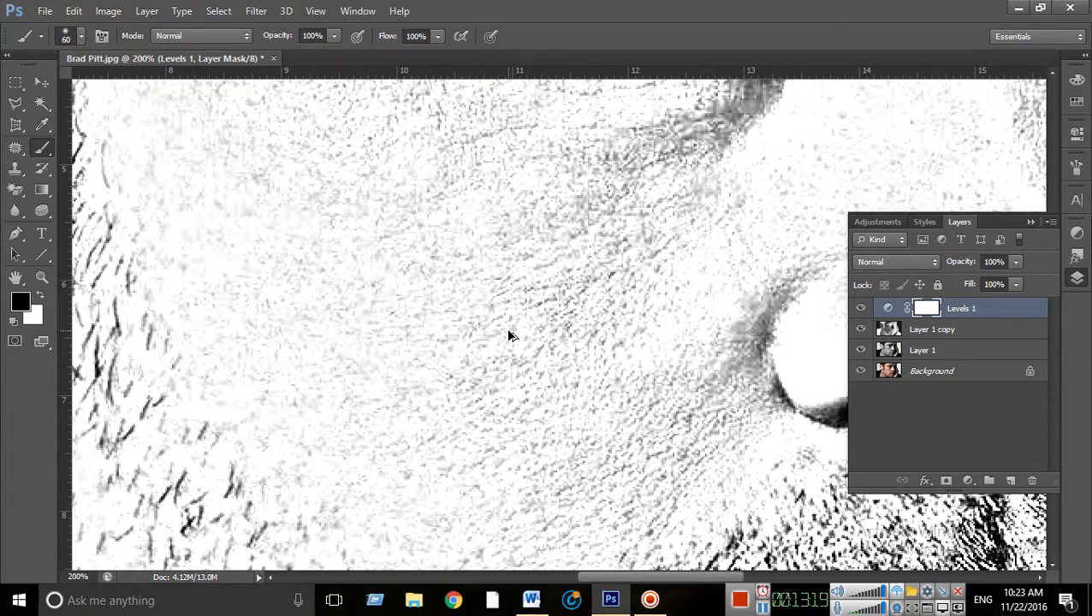
key(ctrl+0)
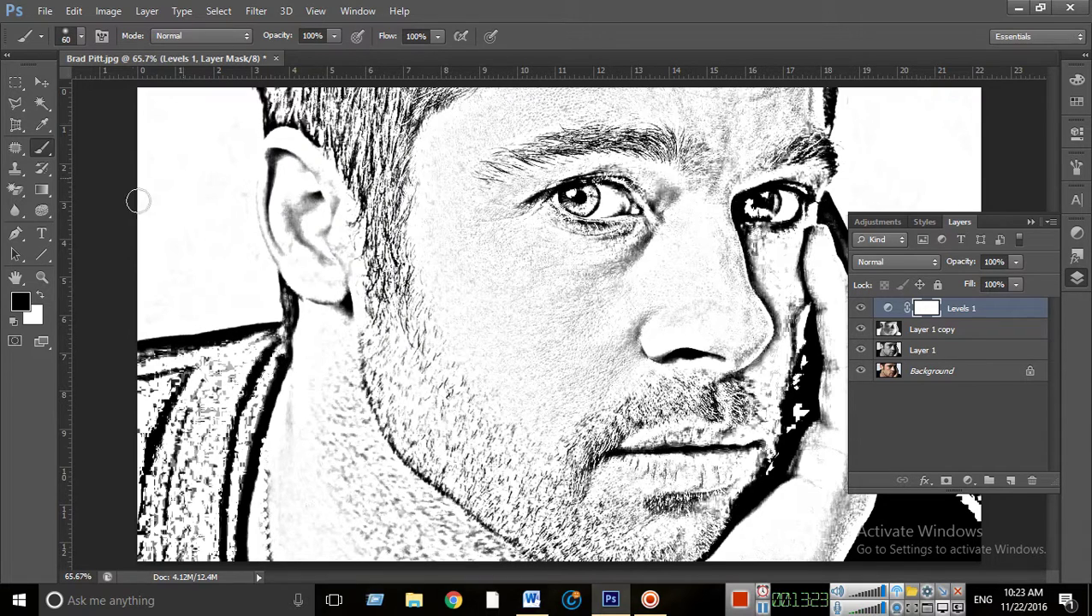
Set the brush opacity to 48% with black as the foreground color
click(40, 292)
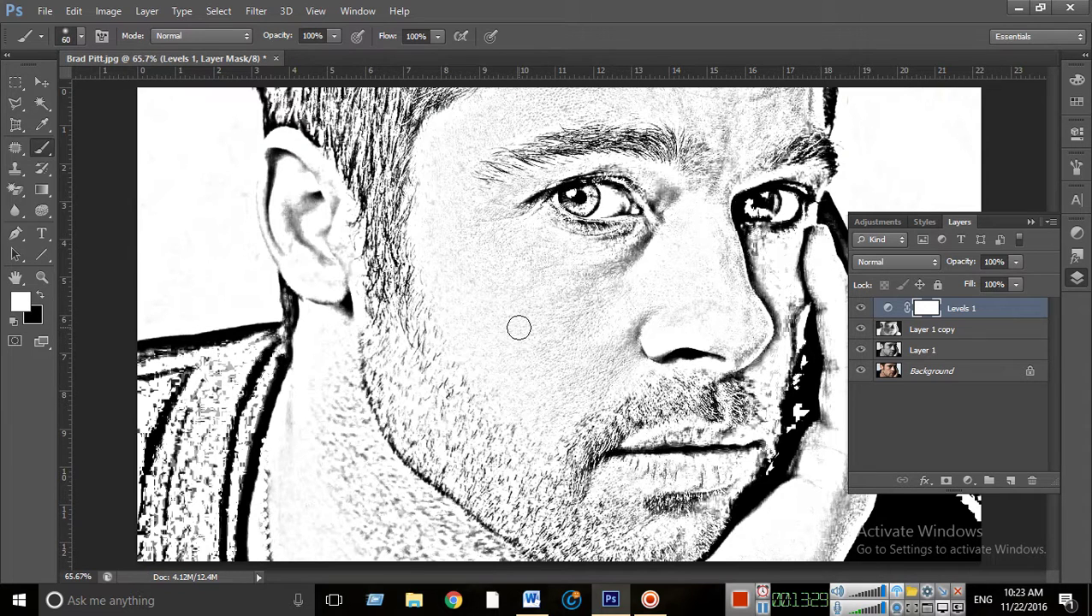
click(42, 290)
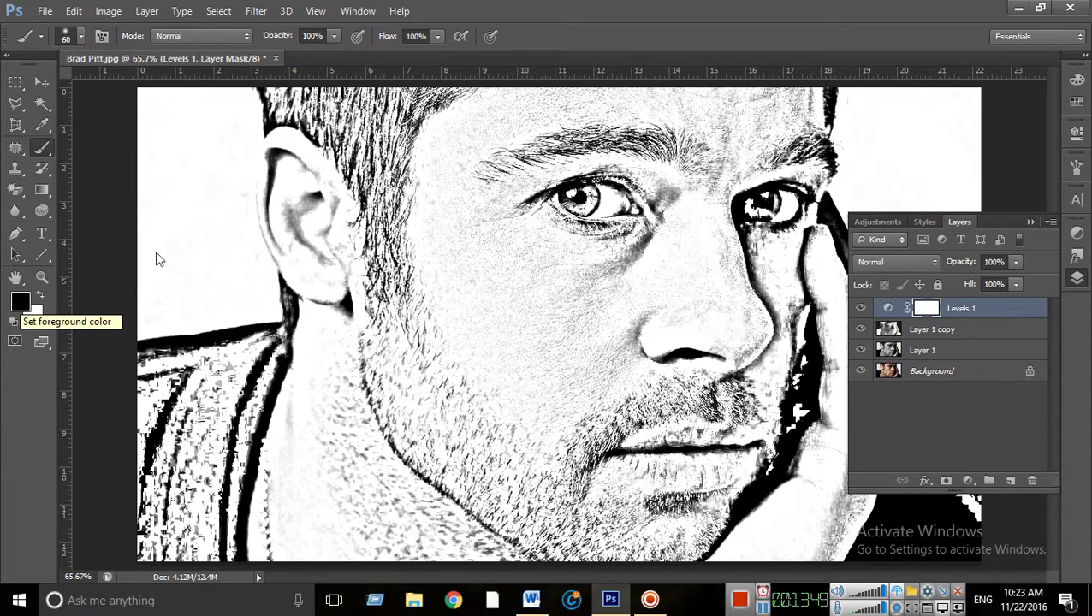
click(334, 37)
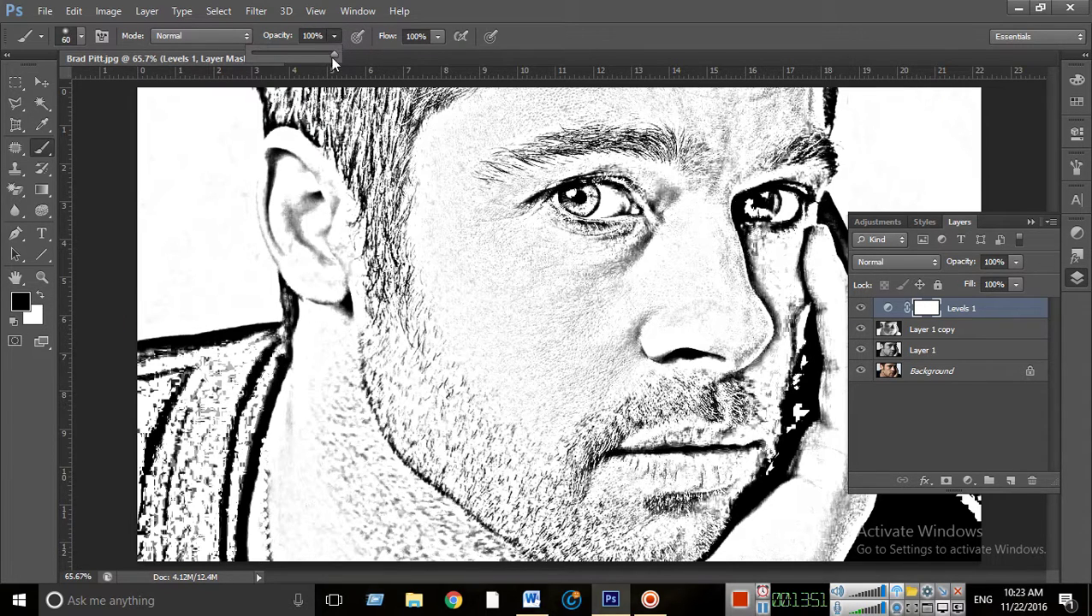
drag(336, 57, 293, 61)
click(649, 15)
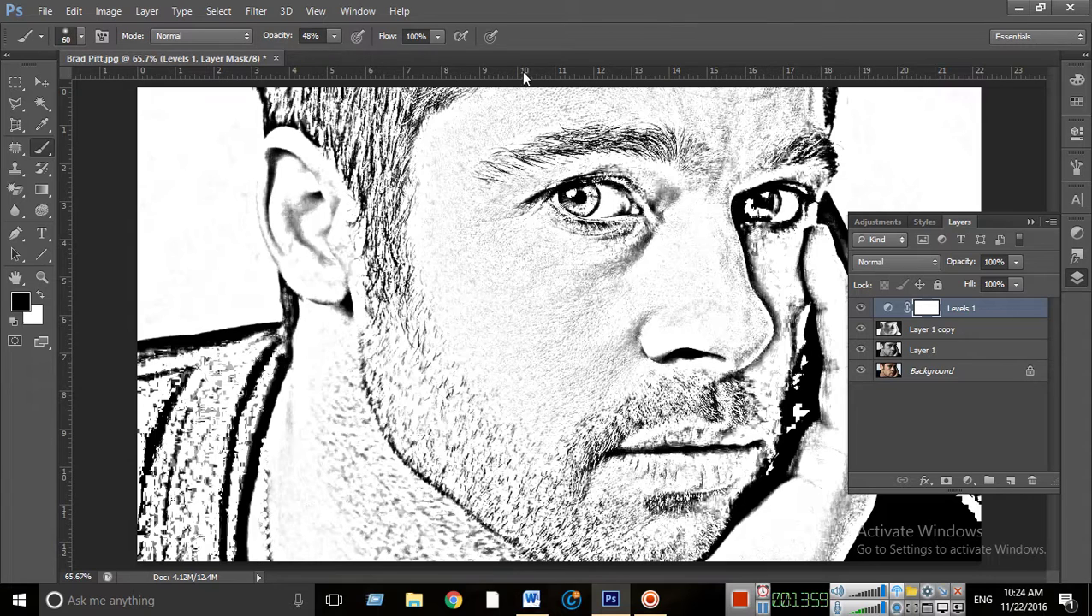
Set the brush opacity to 40% and paint black on the Levels mask over the shirt's shoulder edge and stripes
click(334, 39)
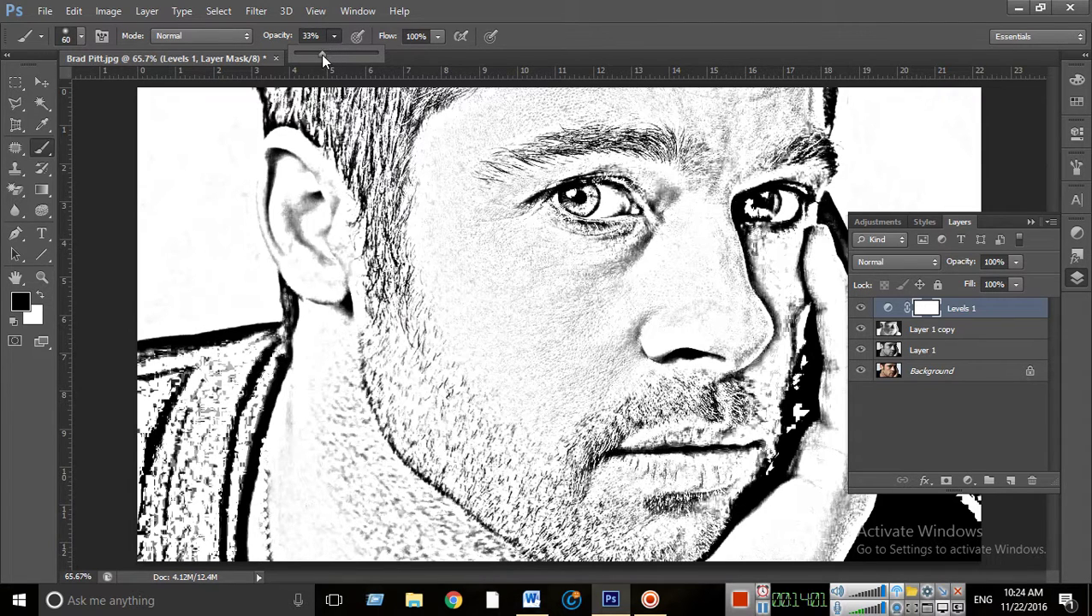
click(261, 38)
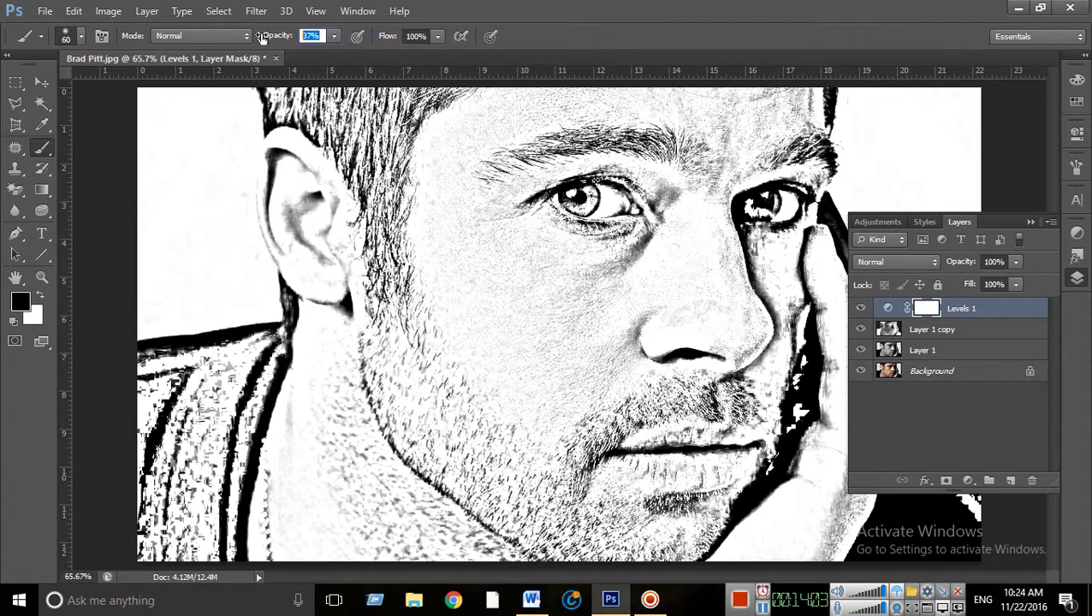
text(40)
key(Return)
scroll(220, 366, up, 2)
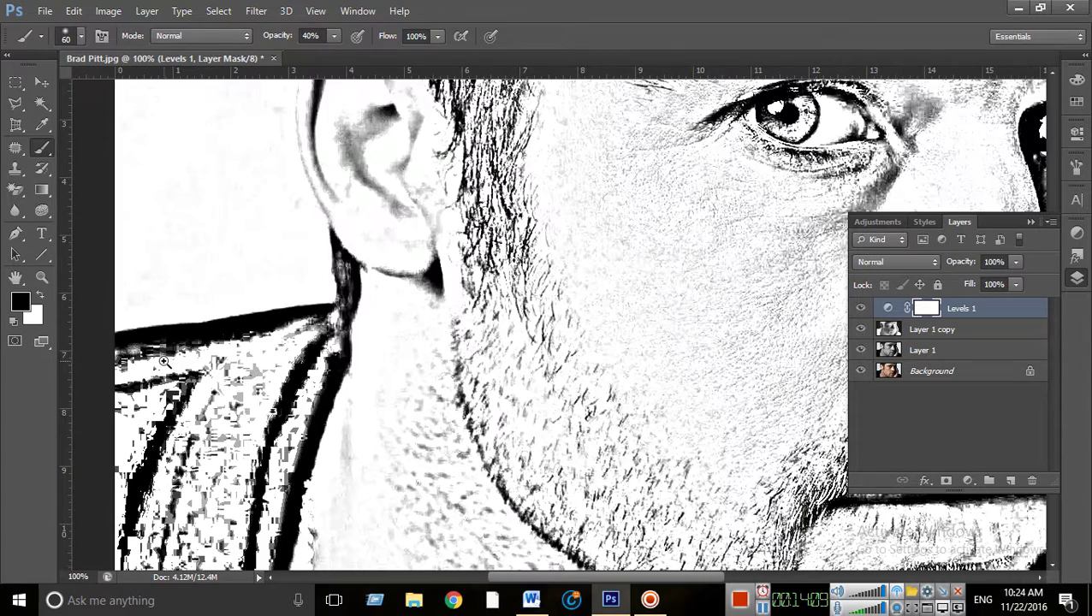
mouse_move(170, 351)
mouse_down()
mouse_move(129, 344)
mouse_move(208, 345)
mouse_move(326, 316)
mouse_move(139, 342)
mouse_move(152, 370)
mouse_move(233, 414)
mouse_up()
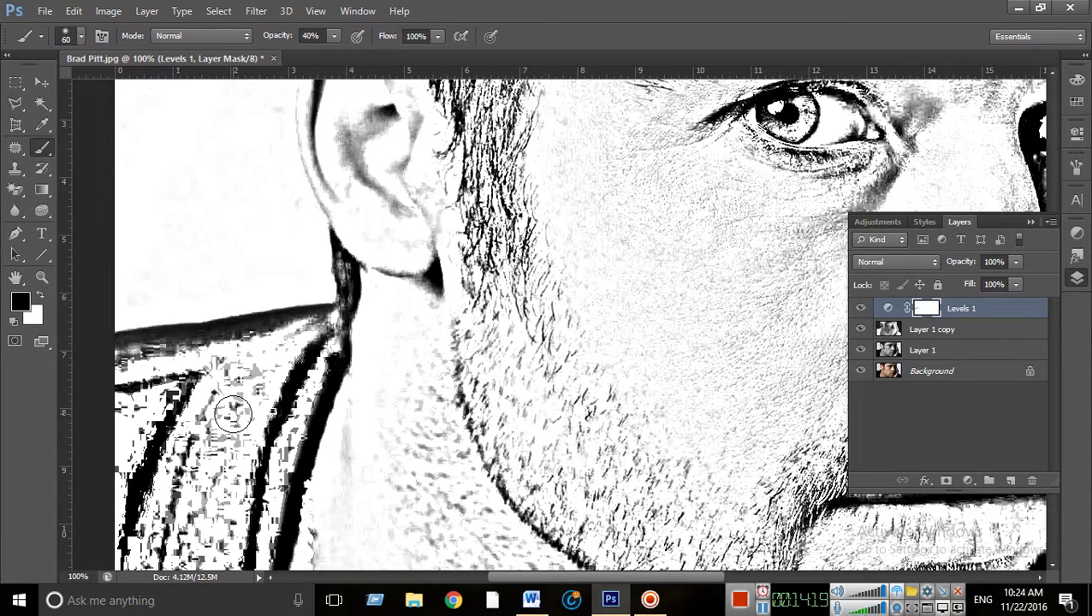
scroll(232, 414, down, 3)
mouse_move(202, 266)
mouse_down()
mouse_move(156, 332)
mouse_move(130, 416)
mouse_move(133, 401)
mouse_up()
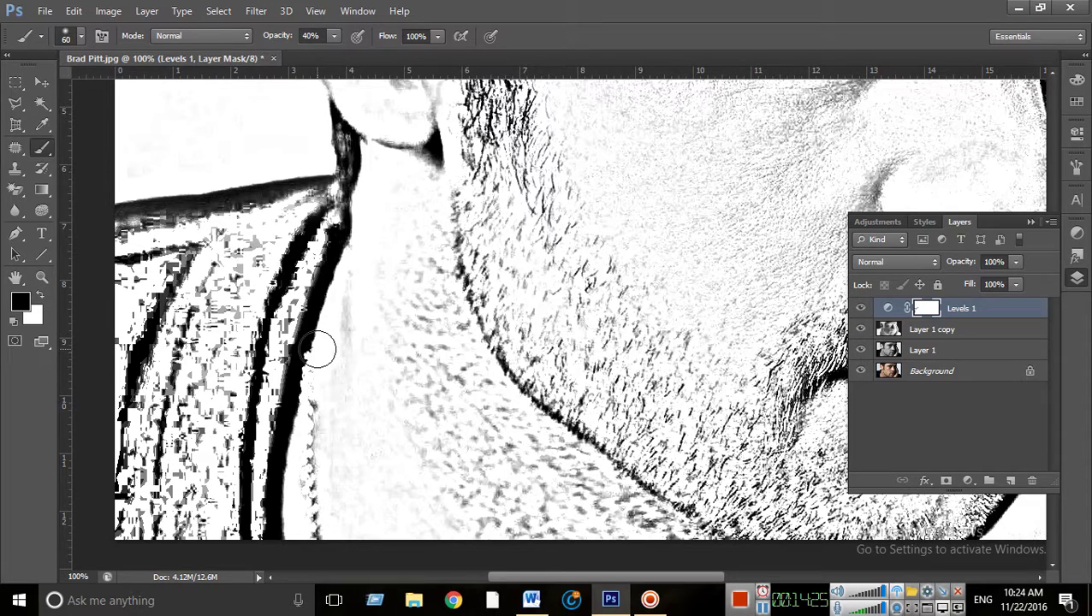
Set the brush to 33% opacity and 81% flow, and paint the Levels mask over the shirt collar, neck and jawline
click(334, 38)
drag(329, 58, 328, 58)
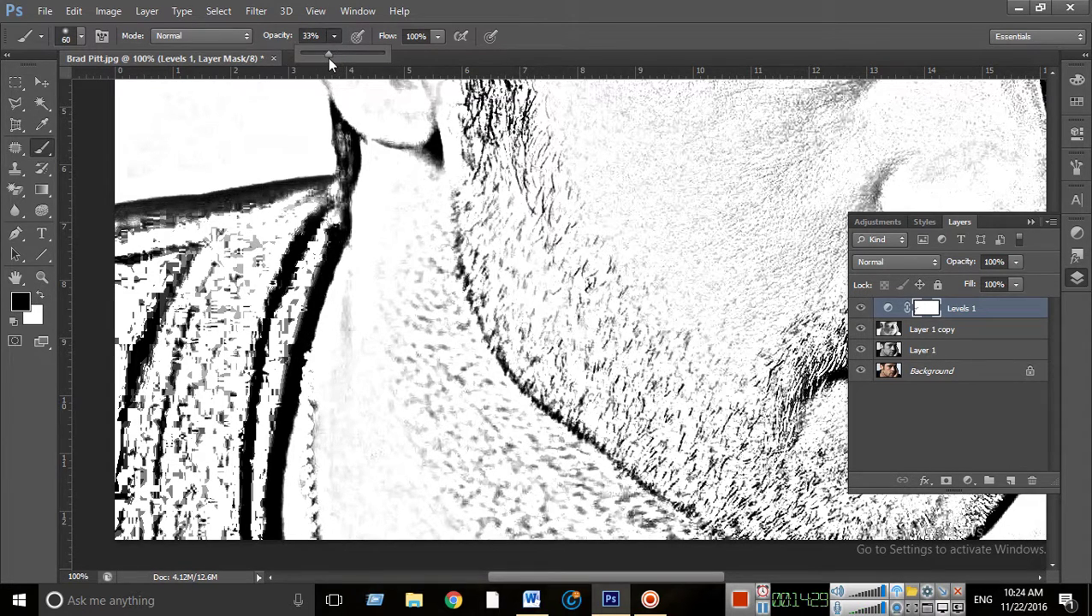
click(436, 38)
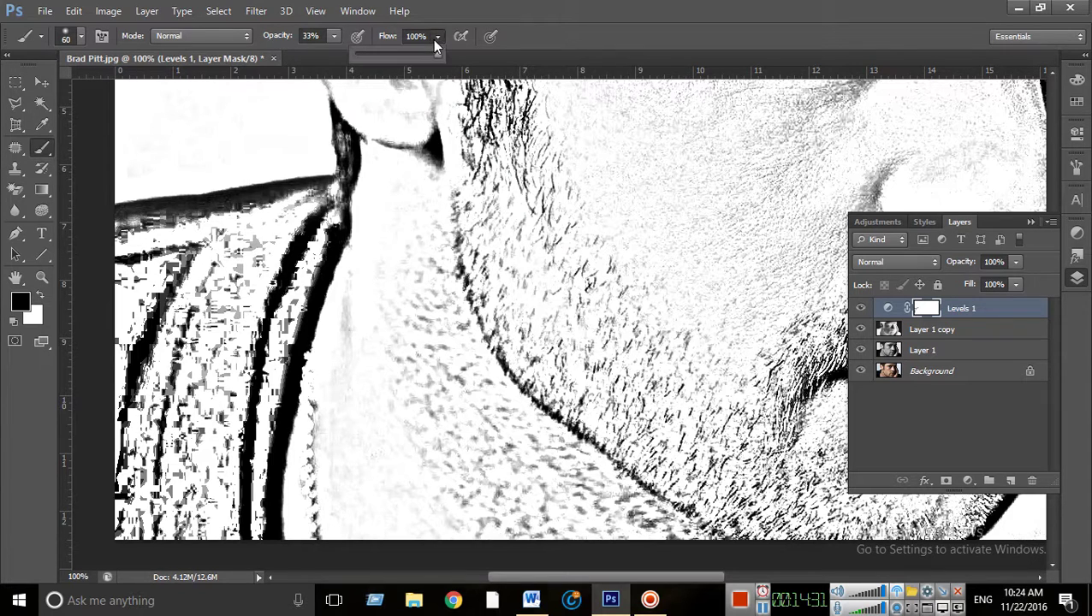
drag(412, 54, 421, 55)
mouse_move(144, 343)
mouse_down()
mouse_move(145, 383)
mouse_move(171, 291)
mouse_move(184, 270)
mouse_move(209, 289)
mouse_move(222, 248)
mouse_move(244, 252)
mouse_move(278, 301)
mouse_move(240, 539)
mouse_move(258, 541)
mouse_move(248, 421)
mouse_move(328, 225)
mouse_move(289, 278)
mouse_move(286, 307)
mouse_move(312, 250)
mouse_move(307, 343)
mouse_move(270, 495)
mouse_move(274, 548)
mouse_move(273, 473)
mouse_move(303, 302)
mouse_move(346, 144)
mouse_move(352, 173)
mouse_move(322, 114)
mouse_move(279, 128)
mouse_up()
mouse_move(386, 181)
mouse_down()
mouse_move(318, 267)
mouse_move(312, 238)
mouse_move(300, 293)
mouse_move(306, 226)
mouse_move(474, 231)
mouse_move(458, 296)
mouse_move(450, 237)
mouse_move(495, 347)
mouse_move(531, 400)
mouse_move(574, 447)
mouse_move(653, 473)
mouse_move(692, 514)
mouse_move(594, 365)
mouse_up()
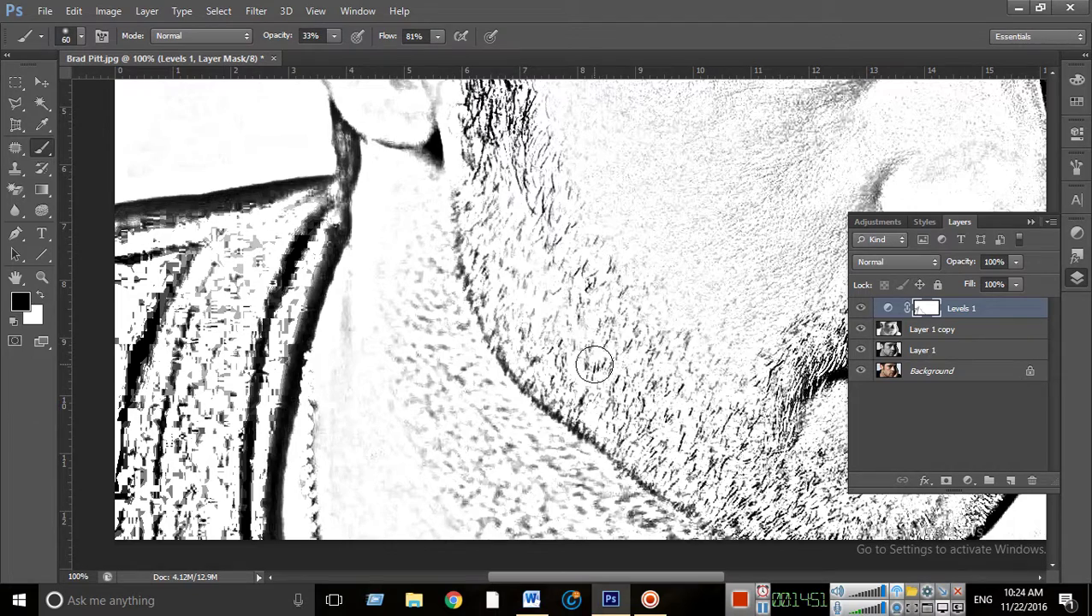
Collapse the layer list and paint the mask over the dark gap beside the mouth and the hand's outer edge, reducing the brush to 45 px
scroll(594, 365, down, 2)
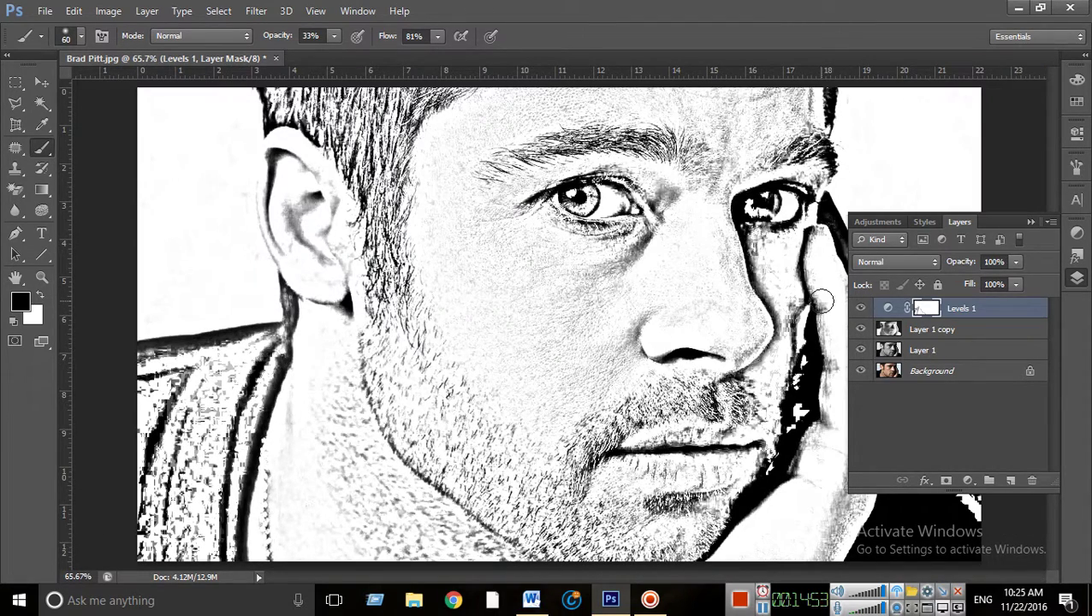
click(1031, 220)
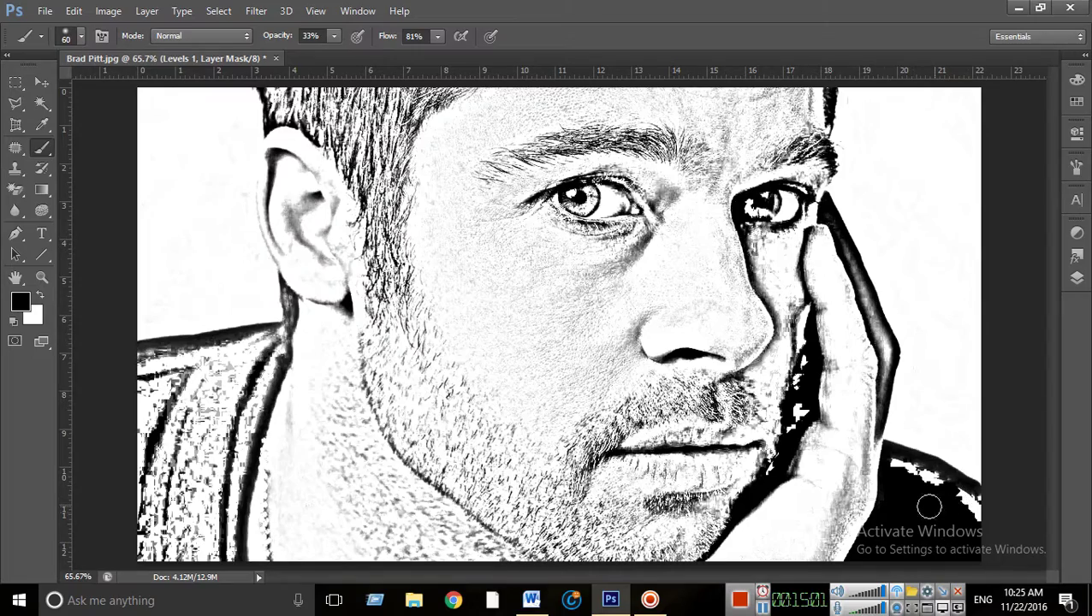
drag(786, 467, 776, 451)
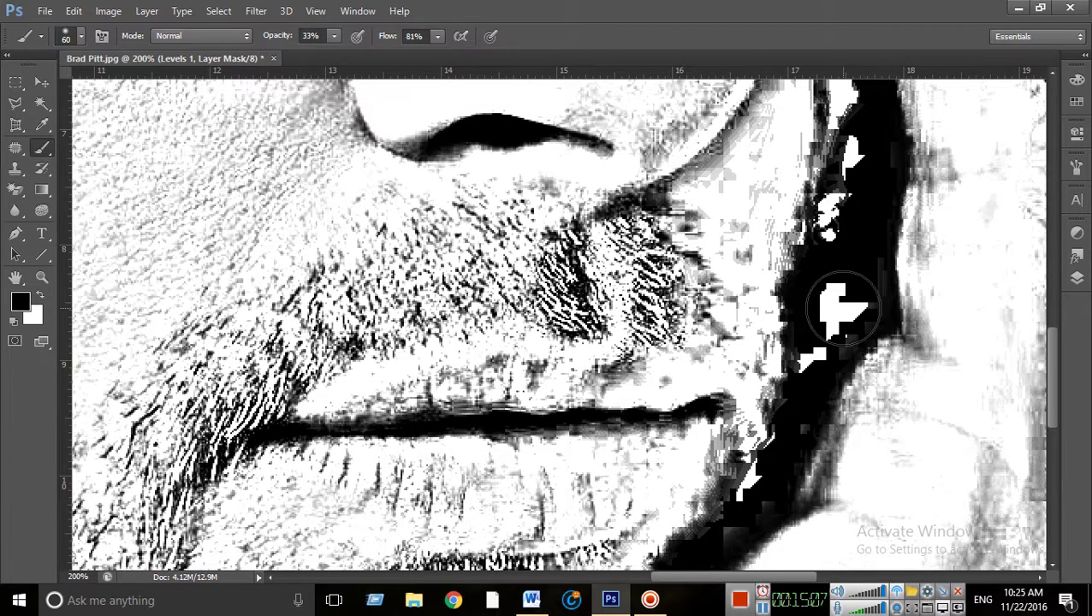
key(bracketleft)
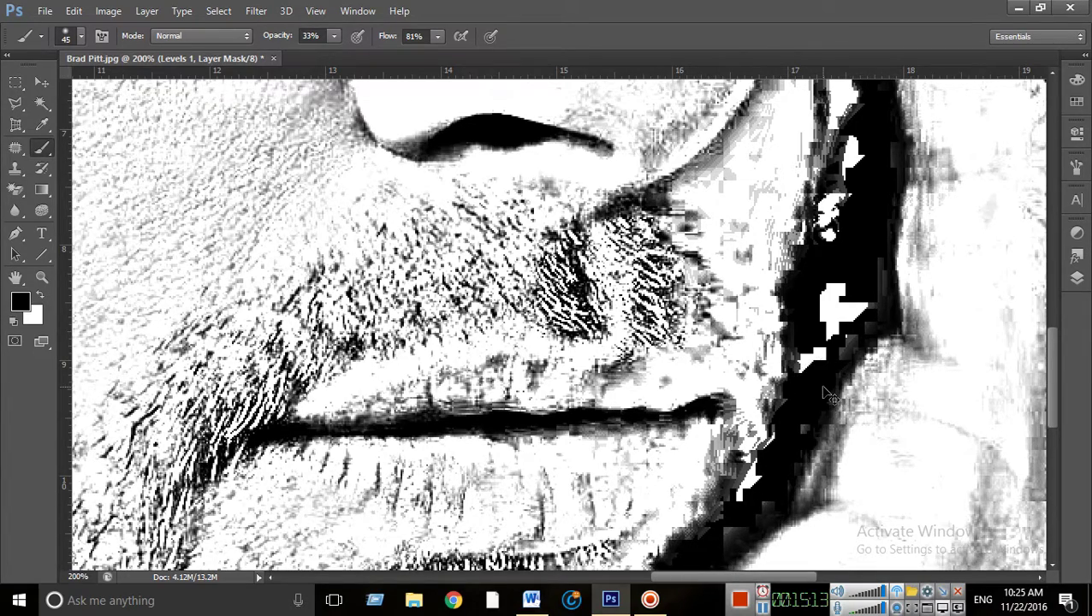
key(ctrl+0)
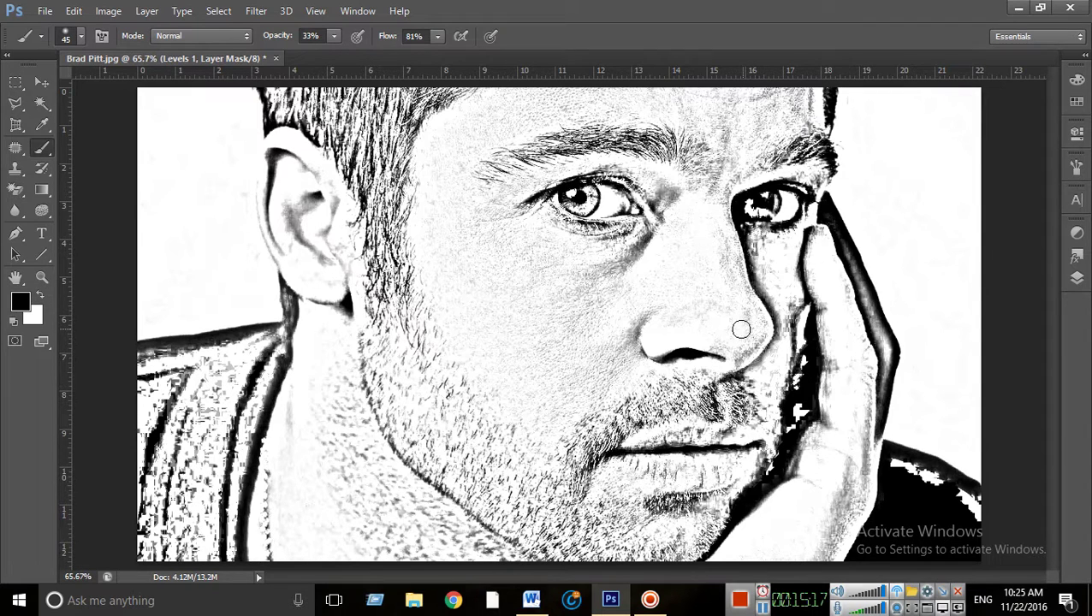
mouse_move(883, 422)
mouse_down()
mouse_move(872, 282)
mouse_move(846, 253)
mouse_move(827, 192)
mouse_move(874, 310)
mouse_move(886, 420)
mouse_move(895, 347)
mouse_move(882, 419)
mouse_up()
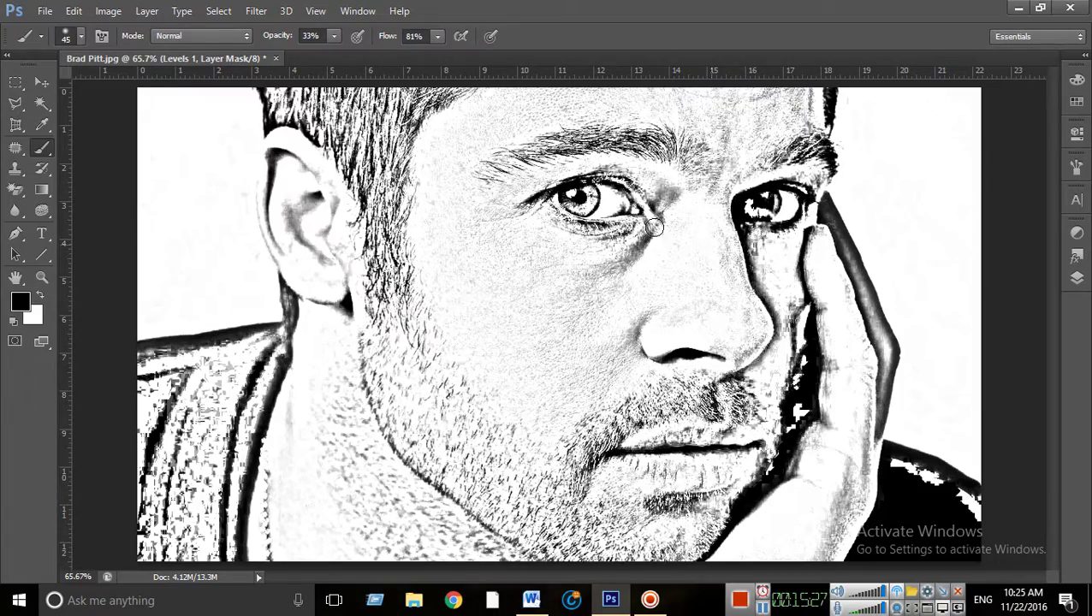
Reduce the brush size to 25 px and set its opacity to 74% for detail work near the shadowed eye
scroll(751, 231, up, 5)
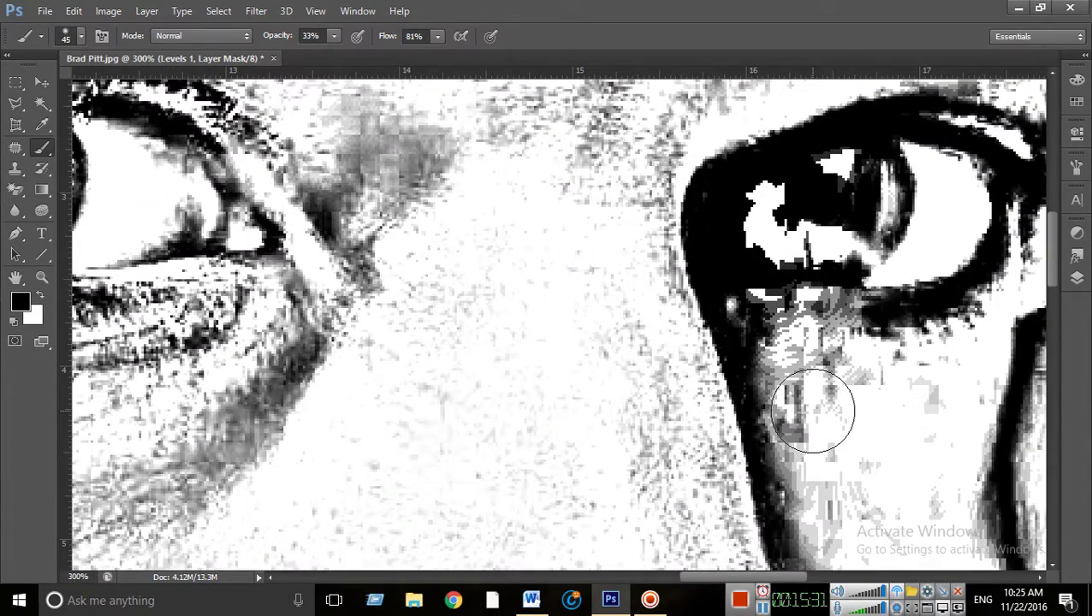
key(bracketleft)
key(bracketleft)
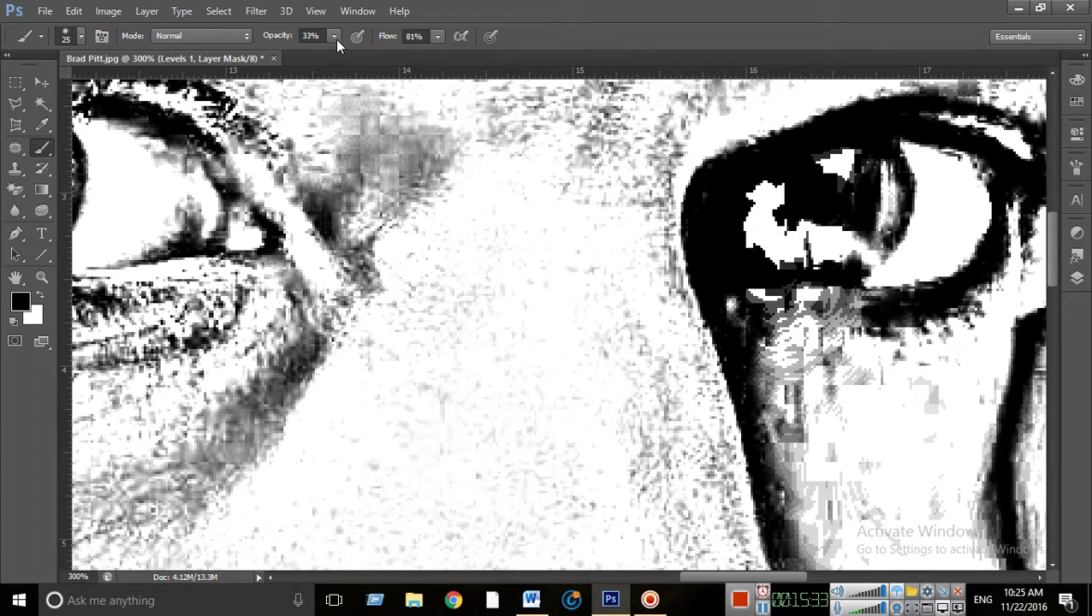
click(335, 40)
drag(335, 54, 366, 58)
double_click(526, 11)
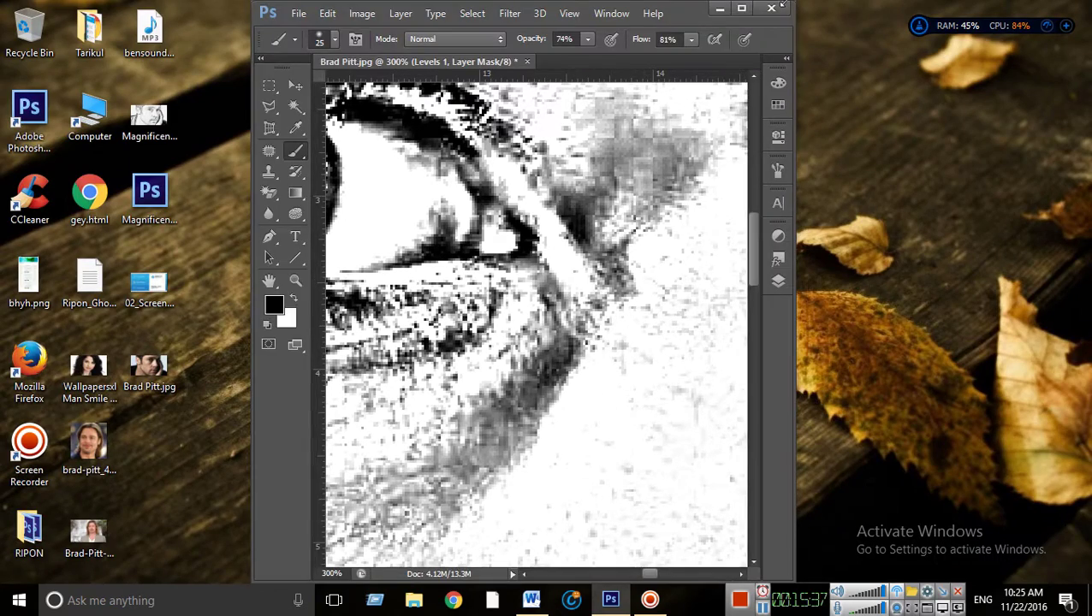
click(739, 10)
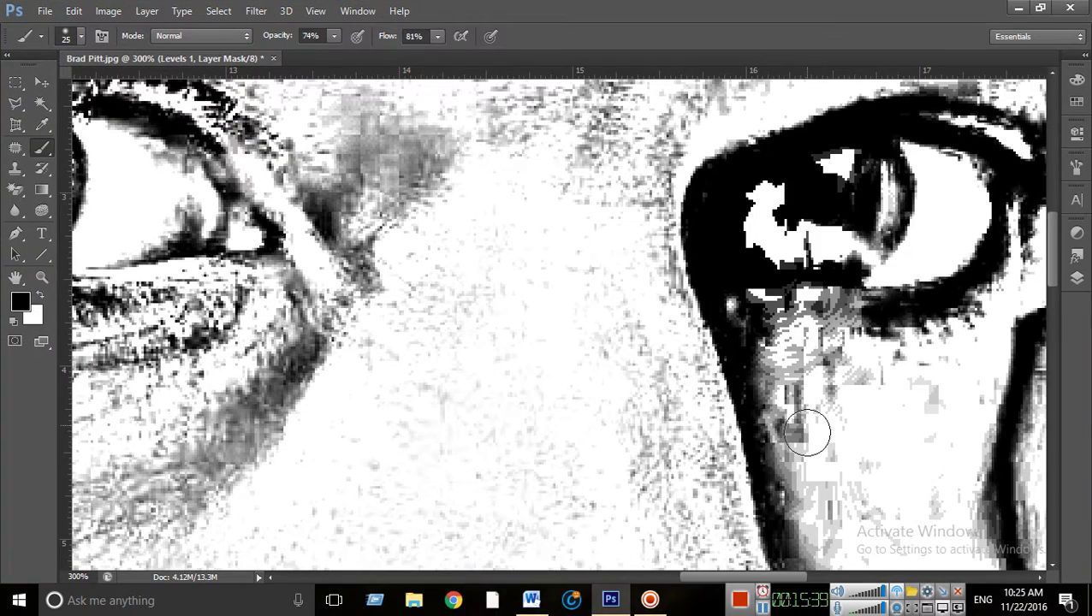
Reduce the brush to 10 px and paint the mask along the nose's dark outline, from the shadowed eye's inner corner down to the nose tip
key(bracketleft)
mouse_move(755, 341)
mouse_down()
mouse_move(746, 334)
mouse_move(756, 352)
mouse_up()
key(bracketleft)
mouse_move(733, 306)
mouse_down()
mouse_move(775, 314)
mouse_move(865, 319)
mouse_move(789, 342)
mouse_up()
scroll(791, 400, down, 3)
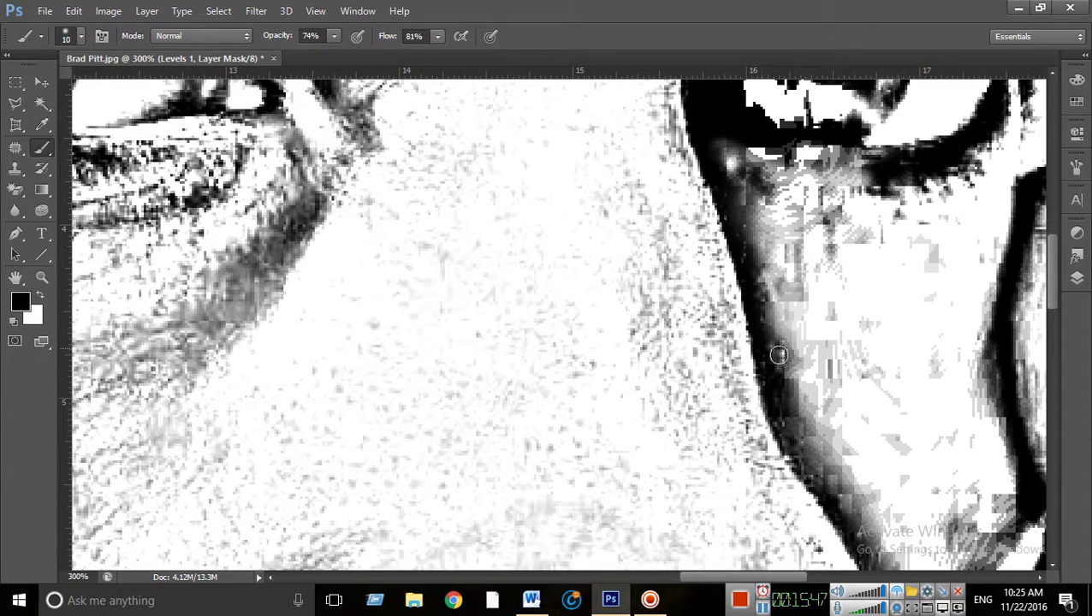
mouse_move(791, 359)
mouse_down()
mouse_move(746, 237)
mouse_move(801, 402)
mouse_move(894, 556)
mouse_up()
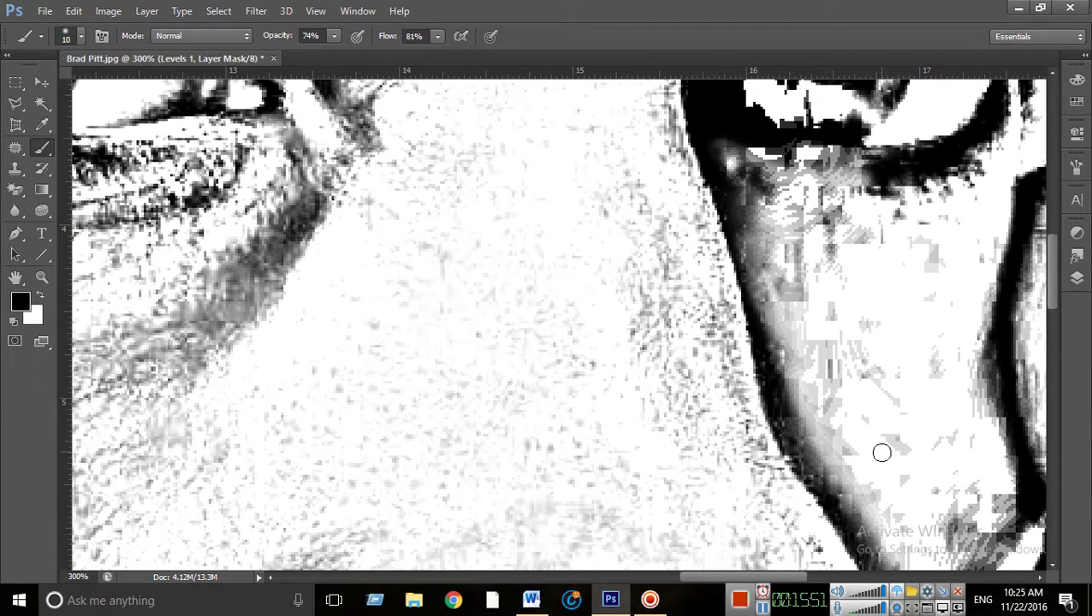
scroll(883, 451, down, 3)
mouse_move(862, 354)
mouse_down()
mouse_move(903, 436)
mouse_move(906, 504)
mouse_move(877, 572)
mouse_up()
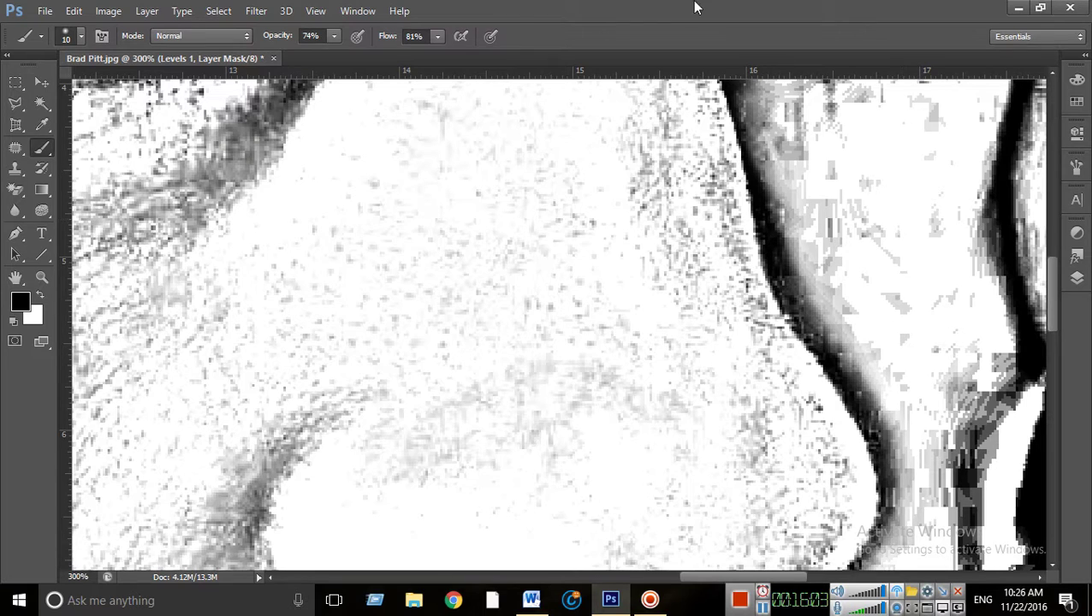
Set the brush opacity and flow to 100% and paint the mask over the cheek strip between the nose and the hand
click(335, 39)
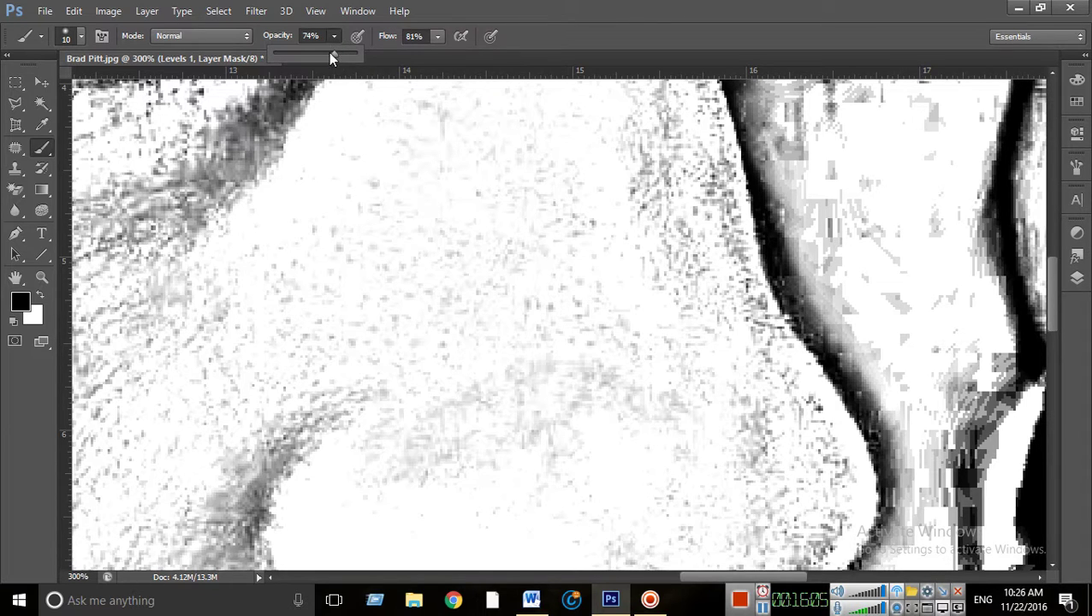
click(438, 40)
click(436, 37)
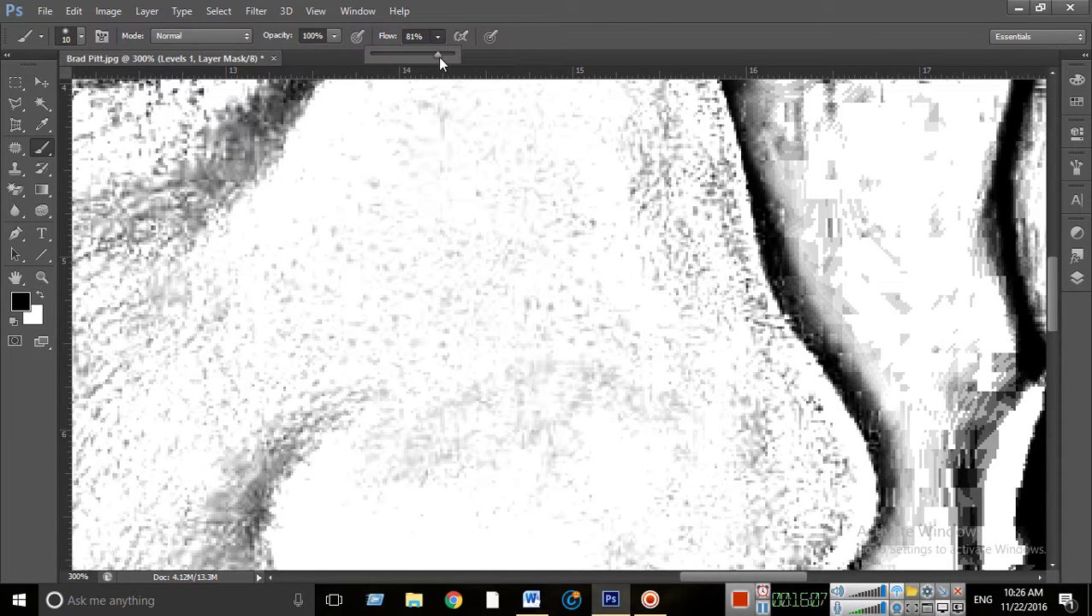
click(711, 184)
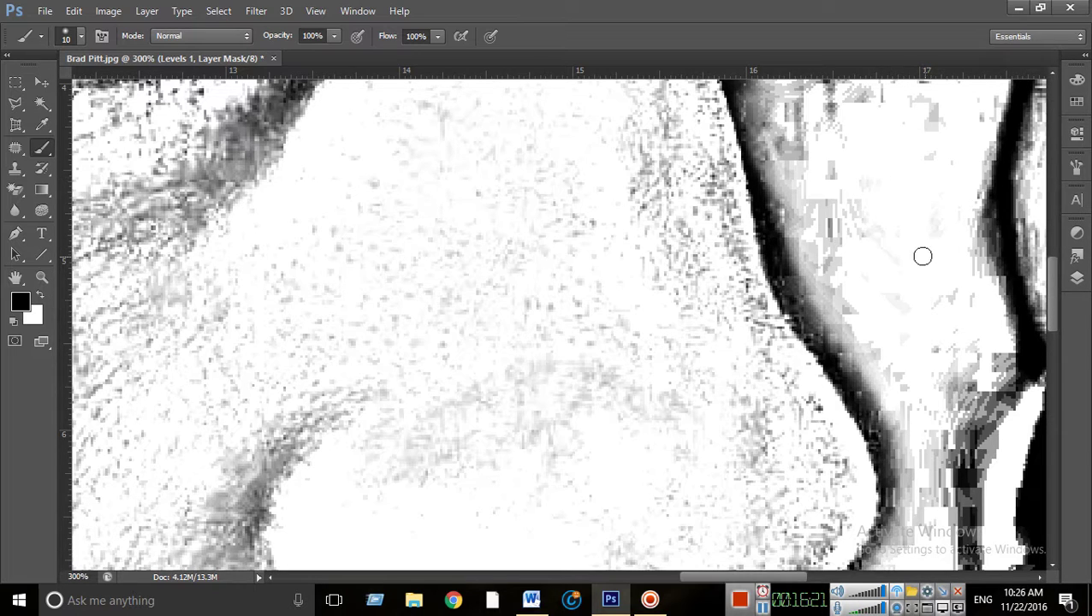
key(ctrl+0)
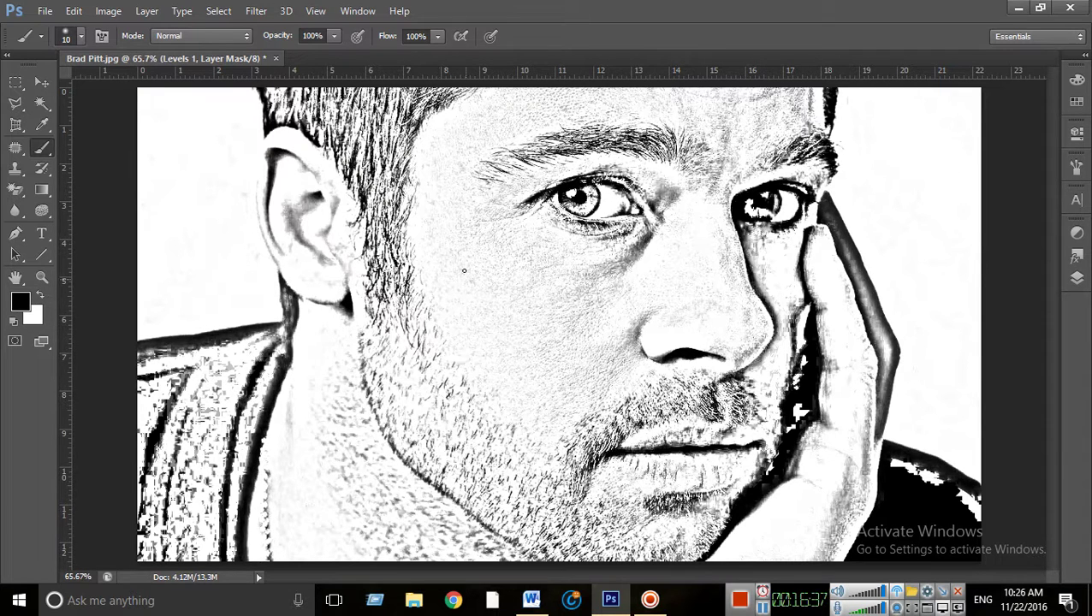
Set the brush opacity to 21% and dab the mask on the cheek between the nose and the hand
click(334, 36)
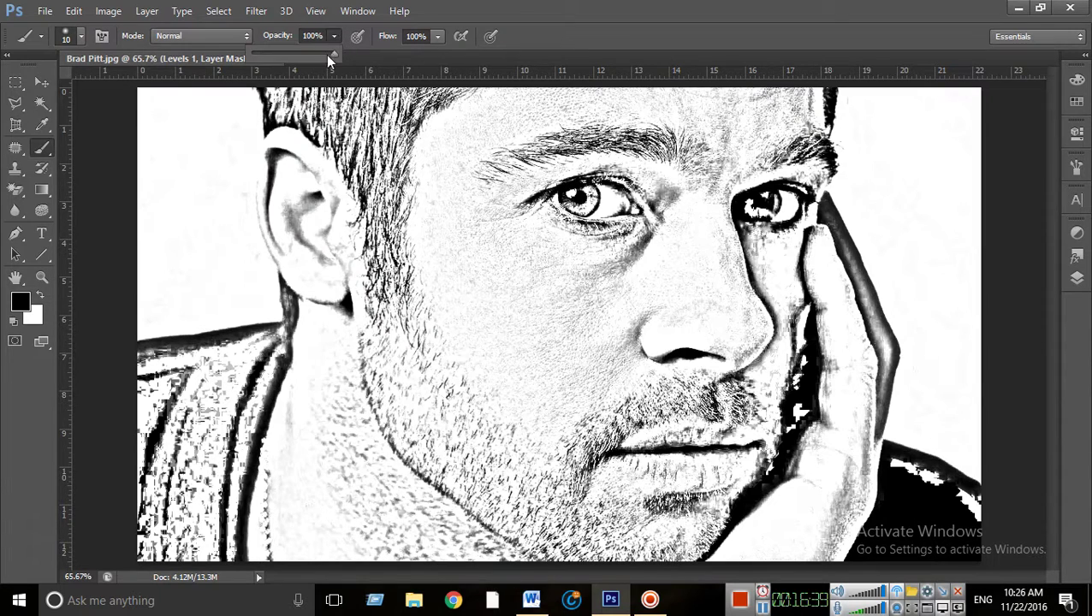
drag(262, 55, 268, 54)
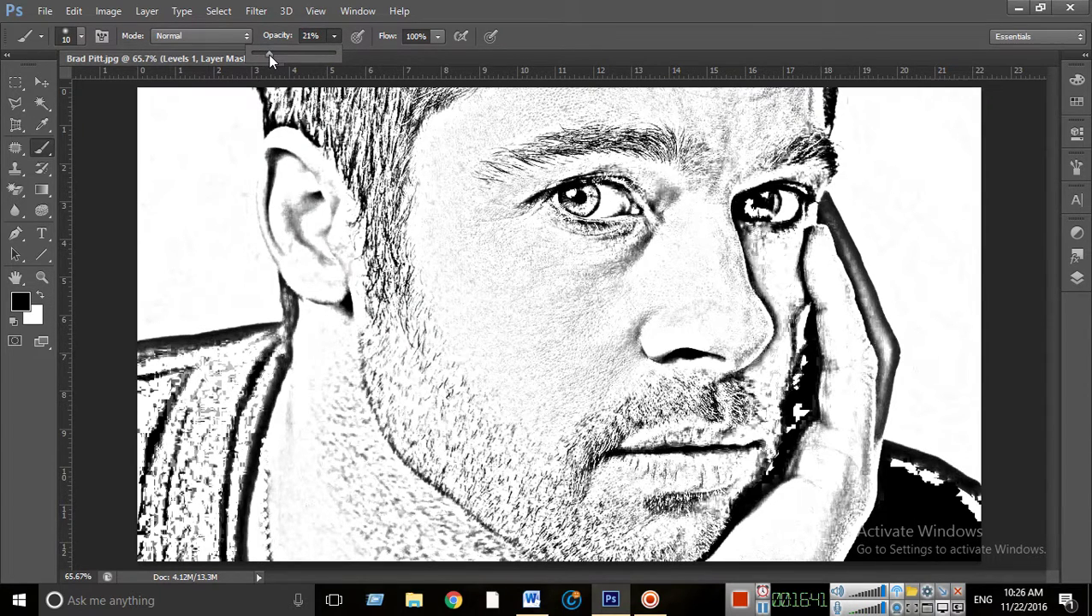
click(780, 280)
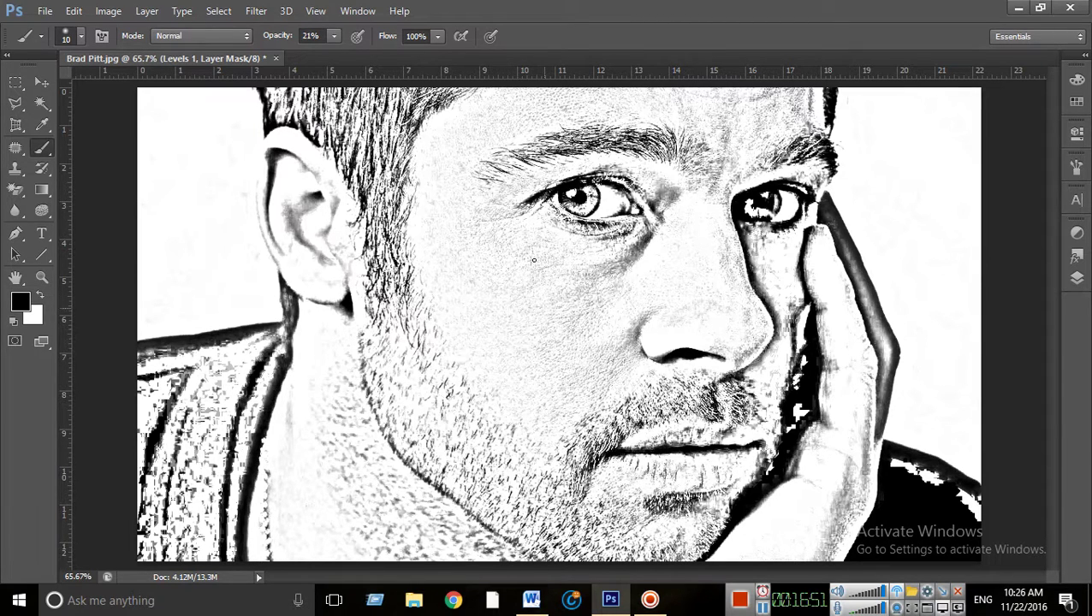
Set the brush opacity to 14% and its size to 50 px, and paint the mask lightly over the striped shirt
click(335, 37)
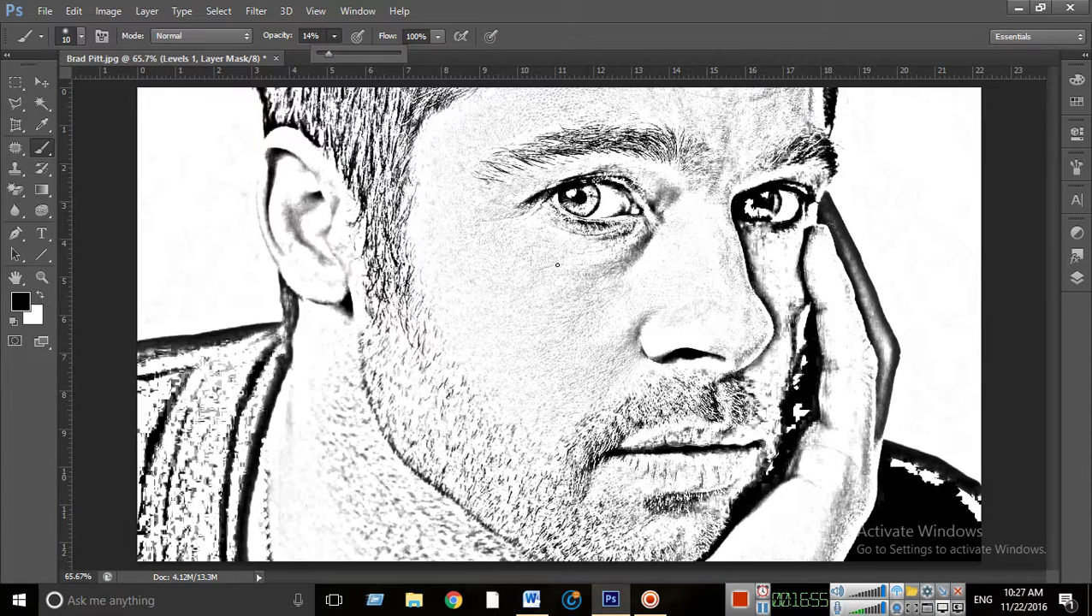
key(bracketright)
key(bracketright)
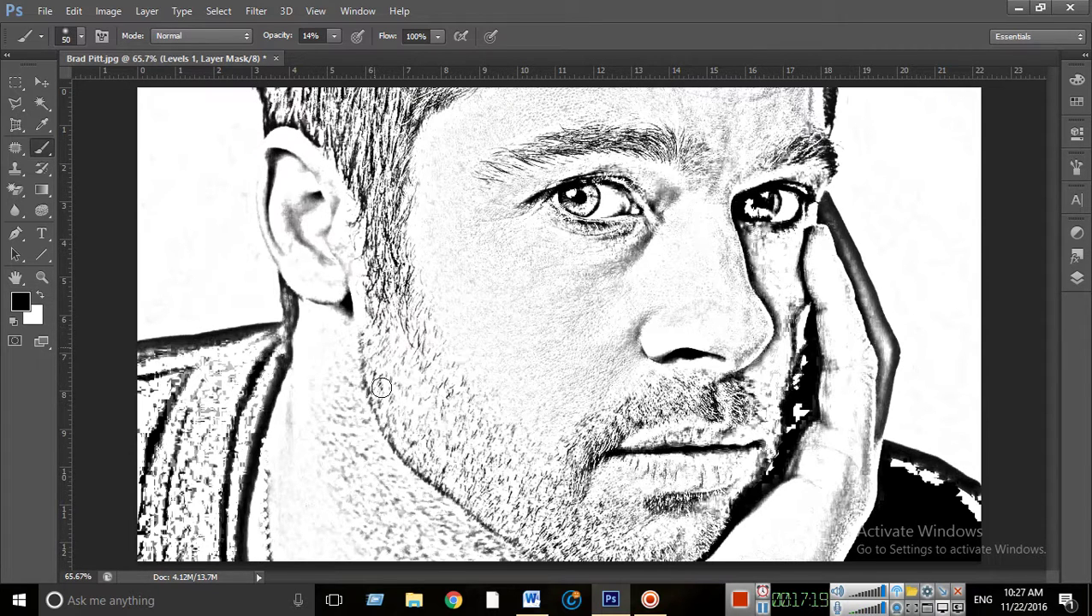
mouse_move(155, 440)
mouse_down()
mouse_move(151, 450)
mouse_move(152, 417)
mouse_move(144, 523)
mouse_move(210, 409)
mouse_up()
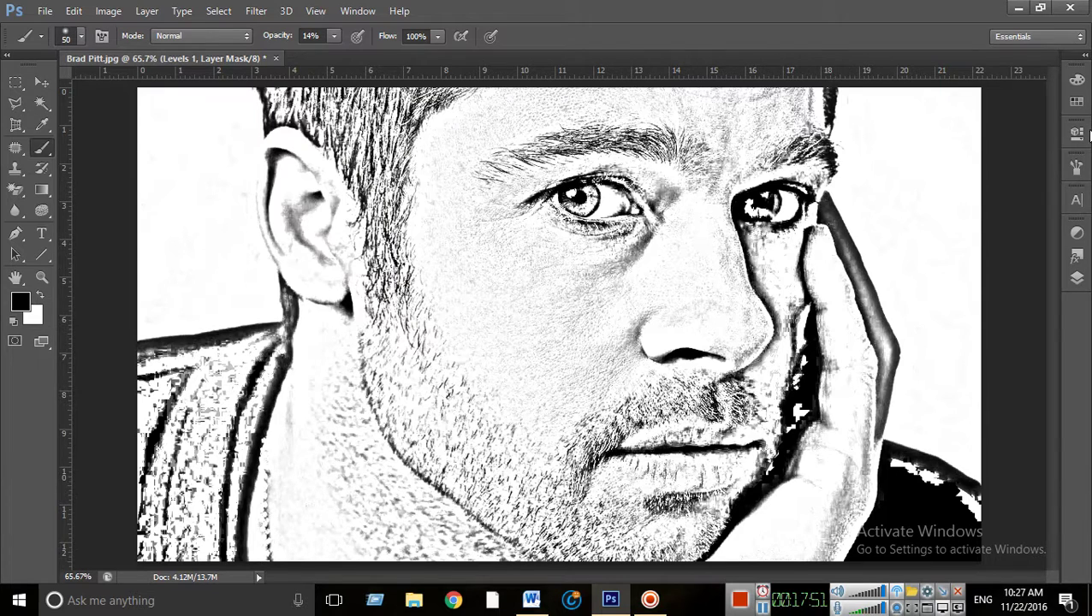
Merge the Levels 1, Layer 1 copy and Layer 1 layers into a single layer above the Background
click(1076, 279)
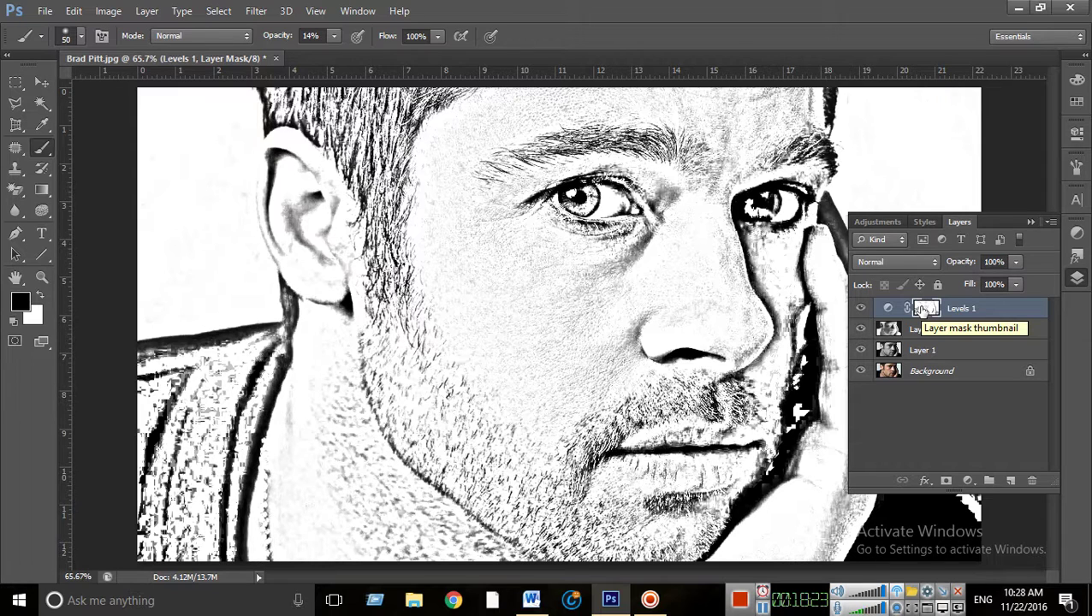
click(905, 309)
shift+click(915, 331)
shift+click(909, 353)
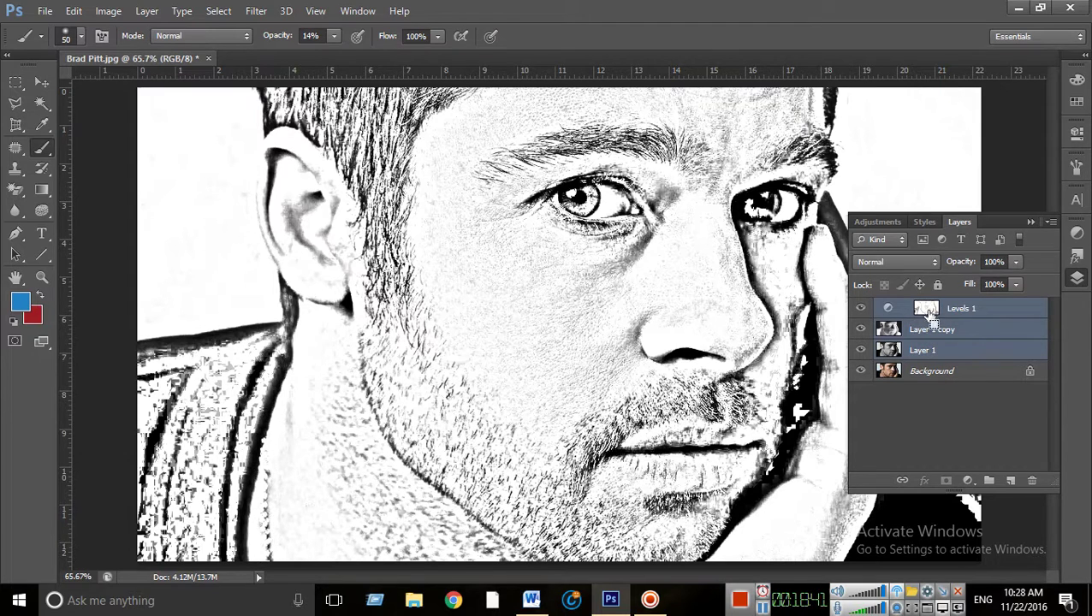
key(ctrl+e)
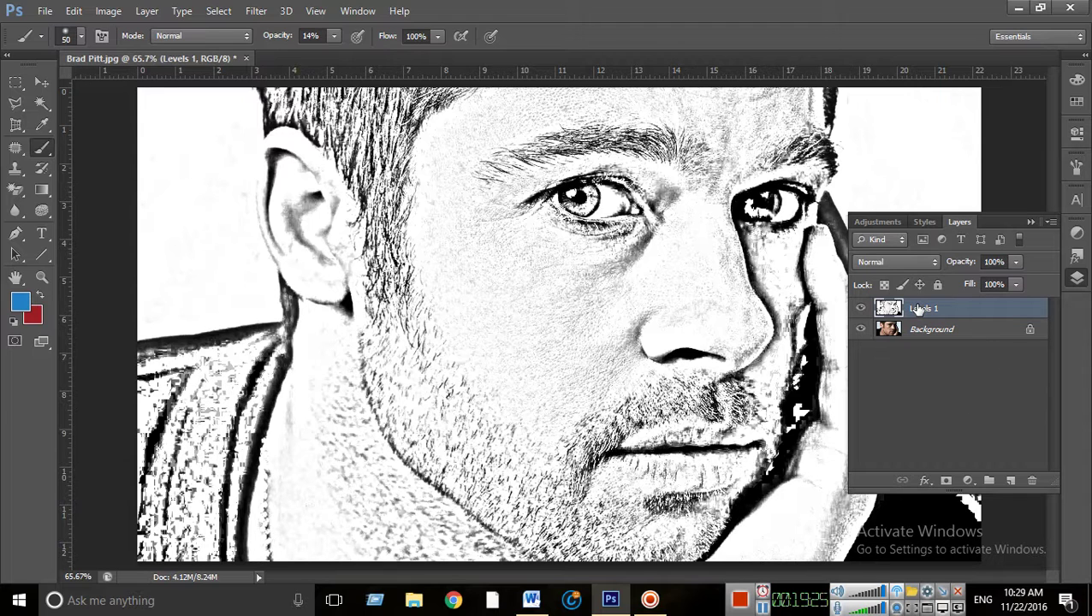
Undo the merge of the Levels 1, Layer 1 copy and Layer 1 layers
click(264, 16)
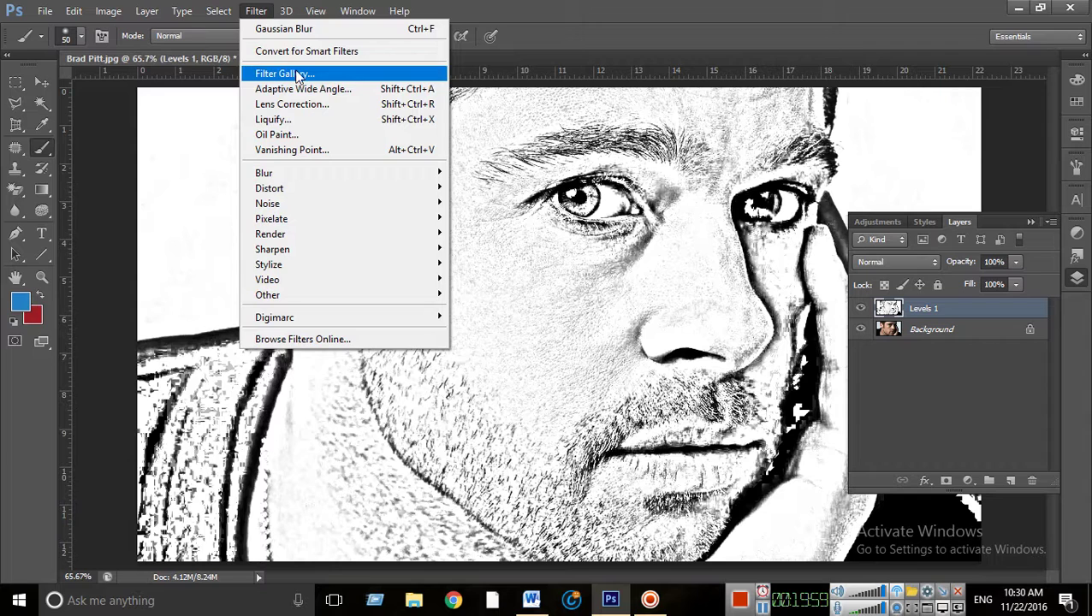
click(893, 280)
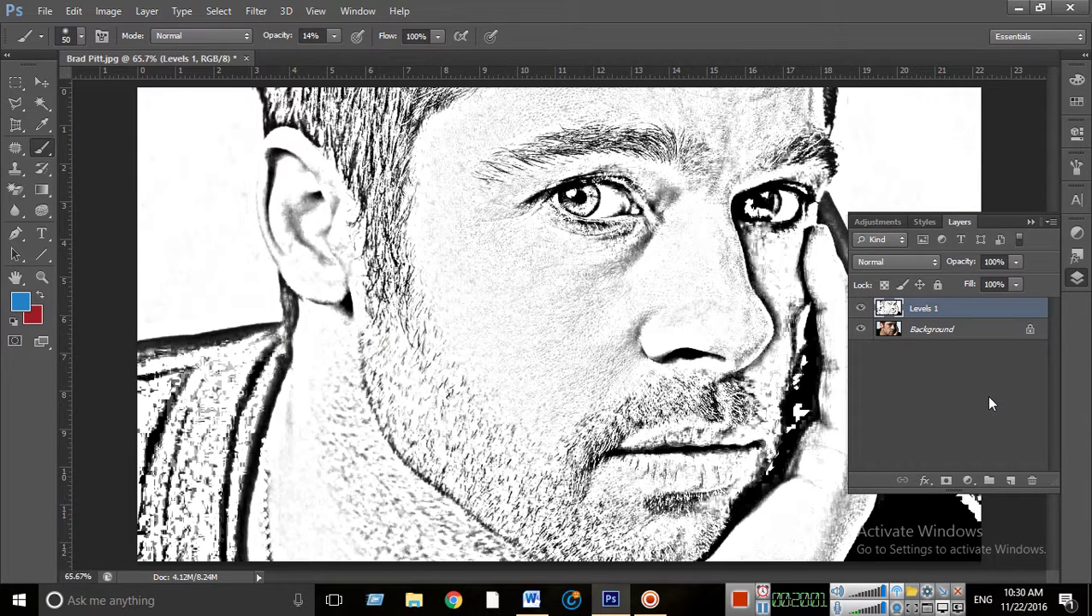
key(ctrl+z)
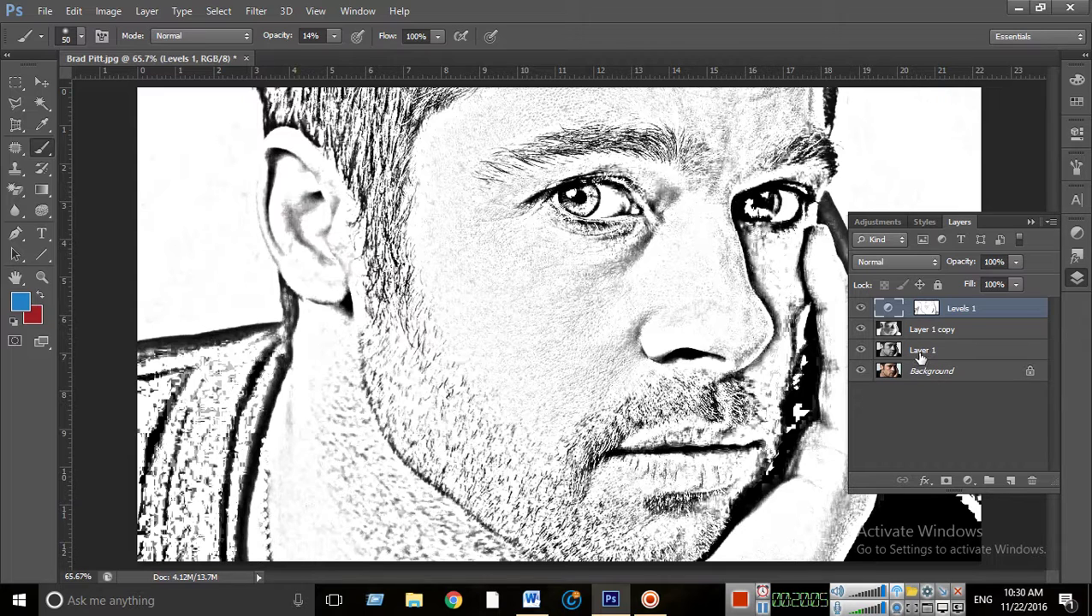
click(921, 354)
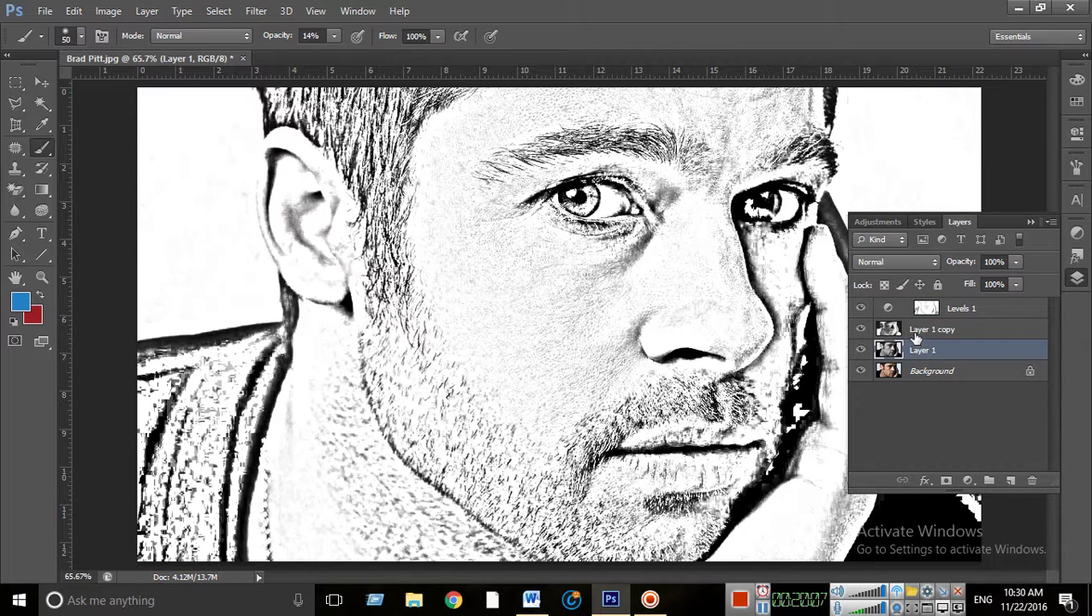
shift+click(917, 332)
shift+click(926, 308)
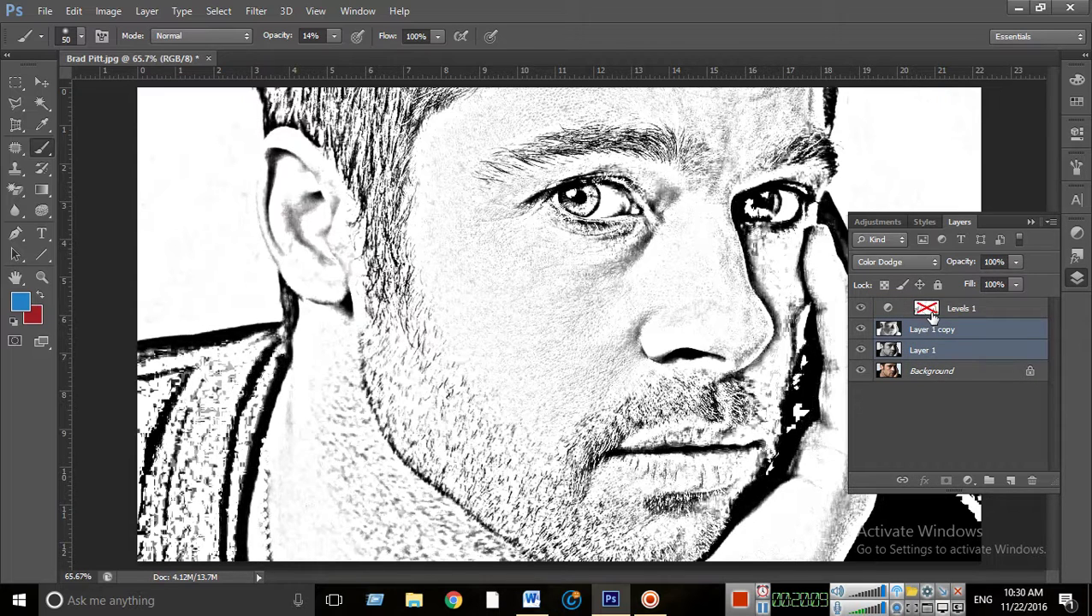
Re-enable the Levels 1 mask and merge the Levels 1, Layer 1 copy and Layer 1 layers into a single layer
click(927, 310)
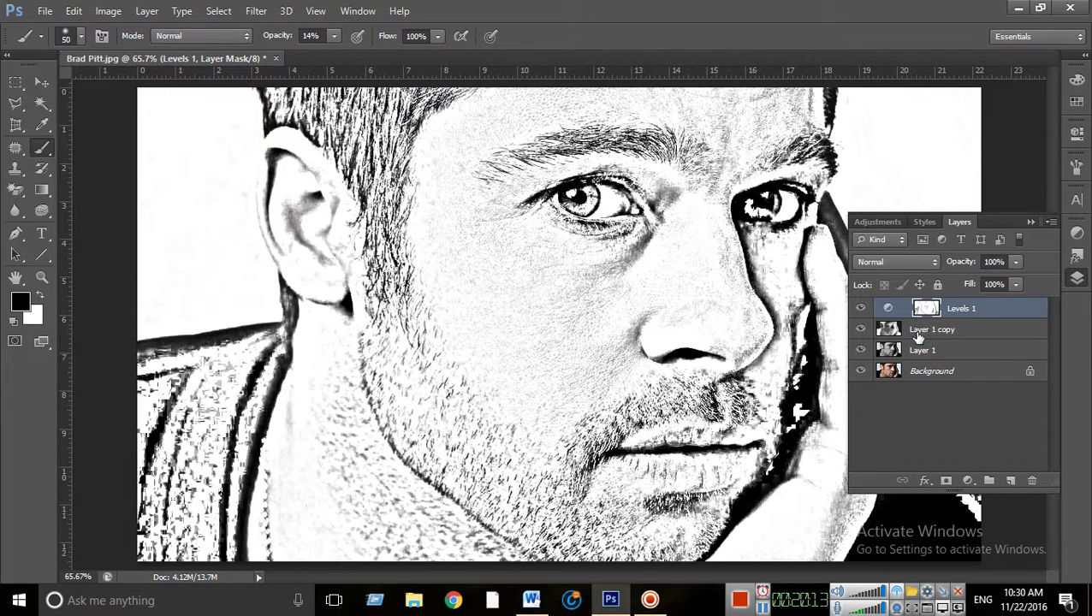
shift+click(918, 336)
shift+click(918, 351)
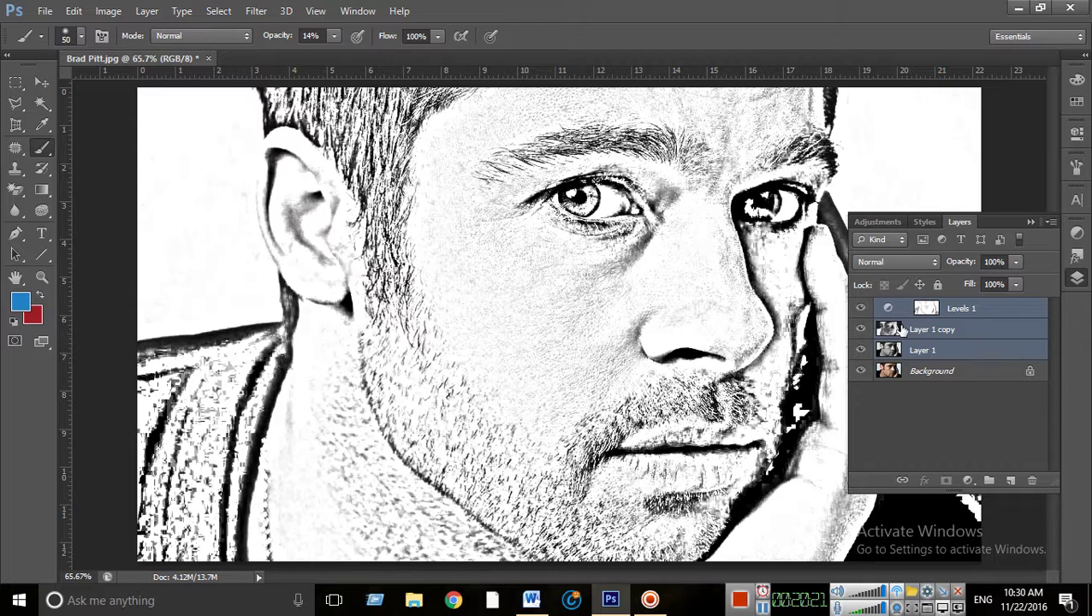
drag(900, 329, 900, 332)
key(ctrl+e)
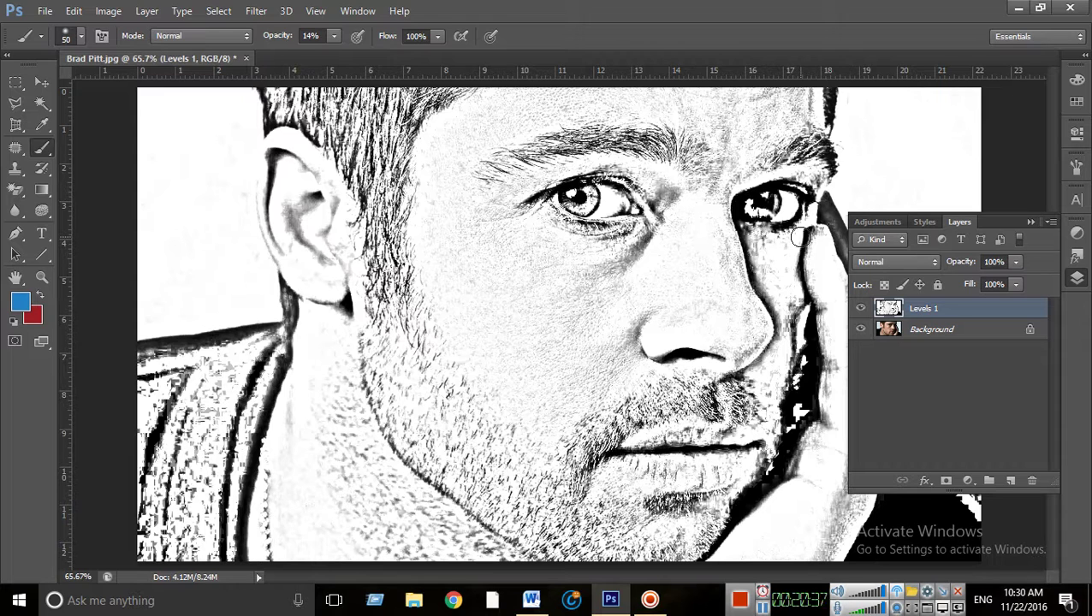
Open the Filter Gallery for the merged Levels 1 layer with the Texture filters expanded
click(254, 13)
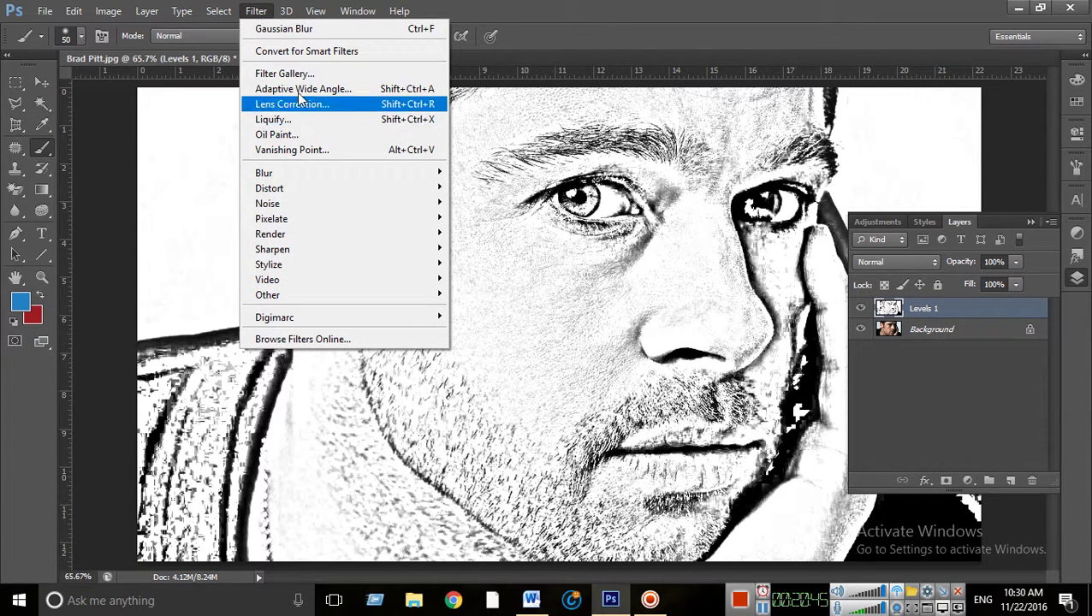
click(314, 70)
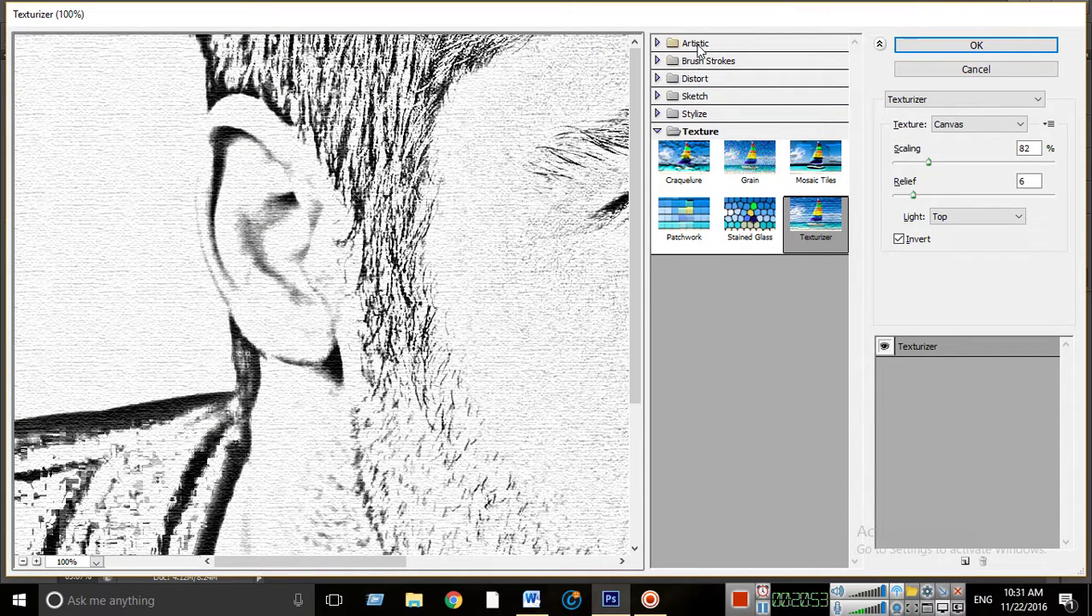
click(703, 133)
click(703, 133)
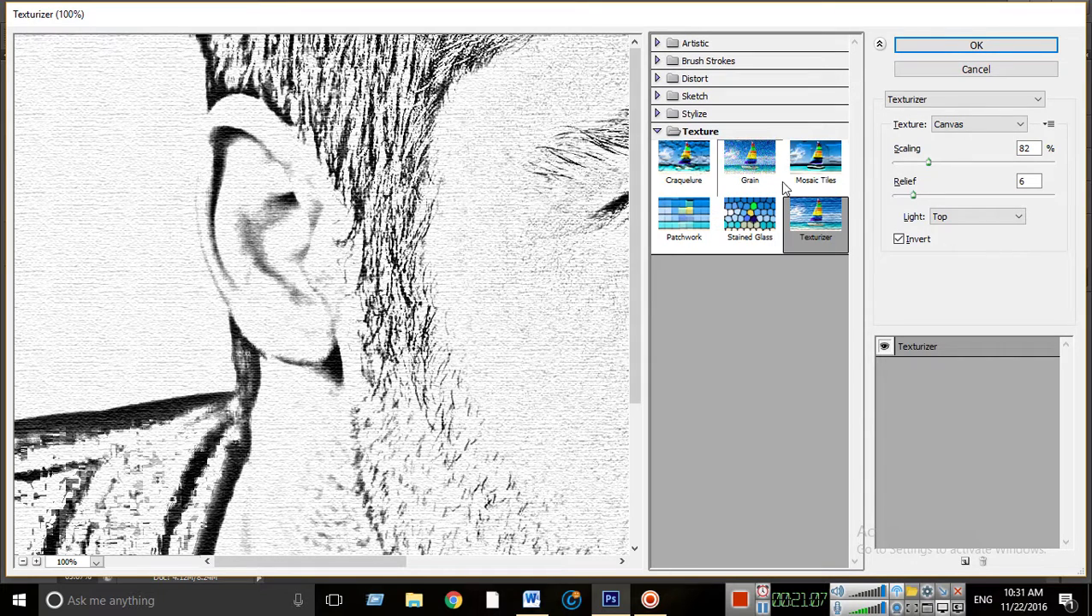
Preview the Craquelure, Grain, Mosaic Tiles, Patchwork and Stained Glass filters on the sketch, and return to Texturizer
click(685, 164)
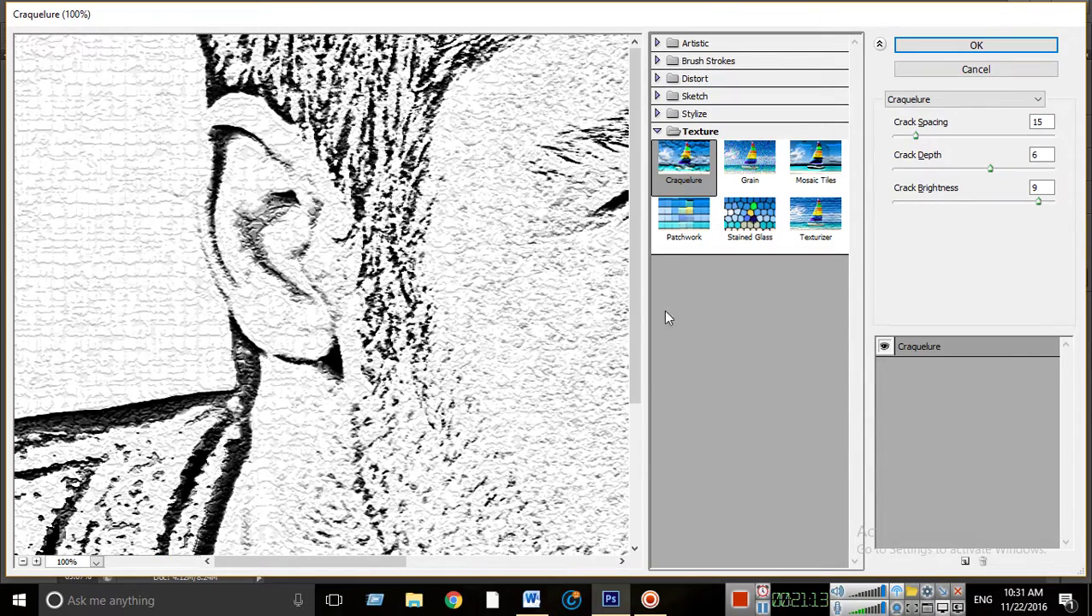
click(757, 168)
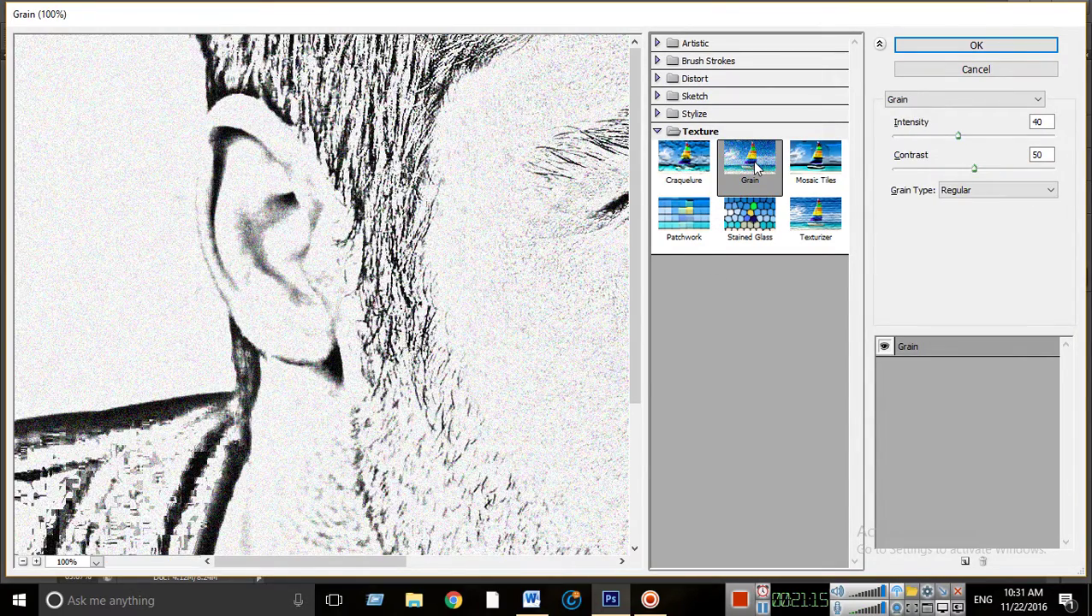
click(821, 171)
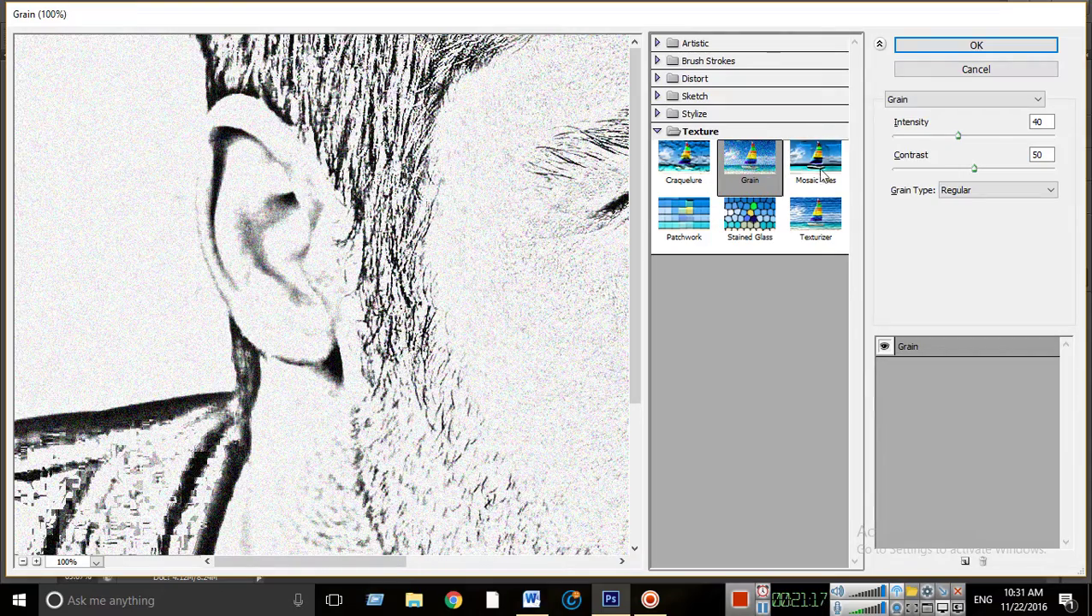
click(676, 233)
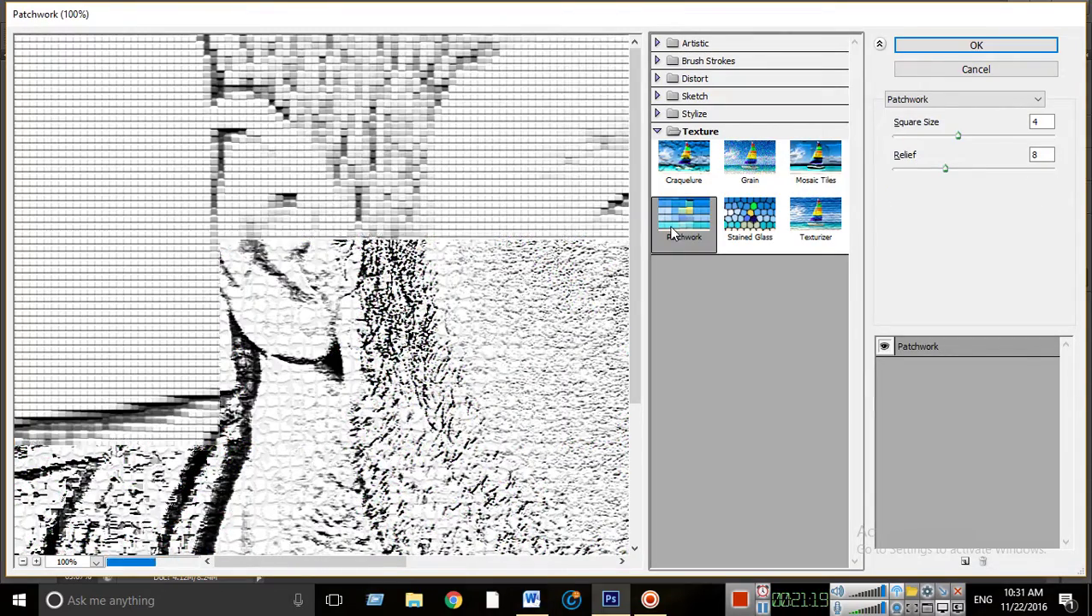
click(749, 229)
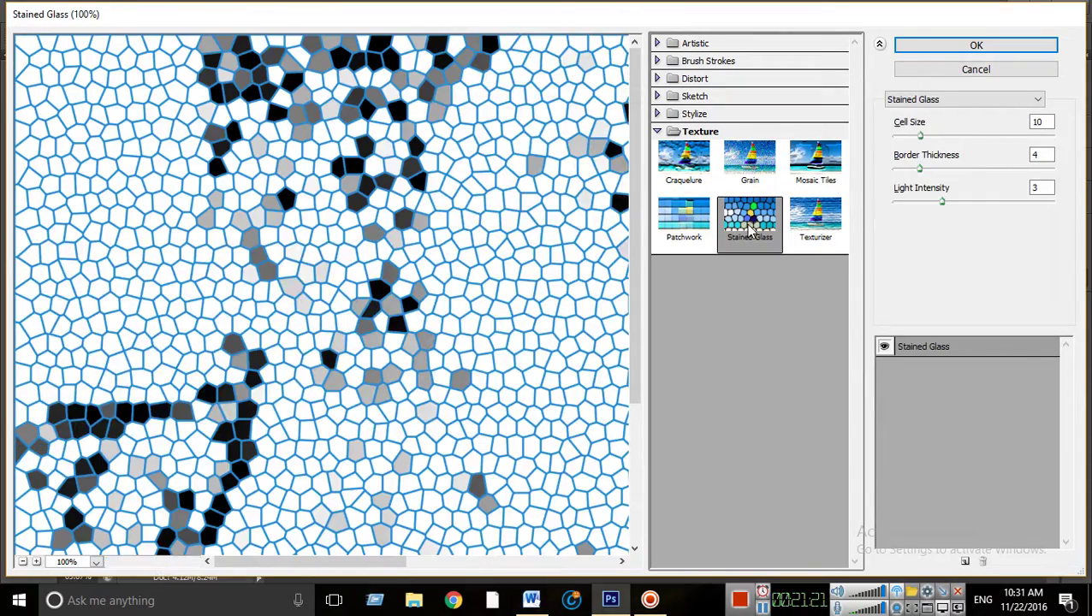
click(817, 224)
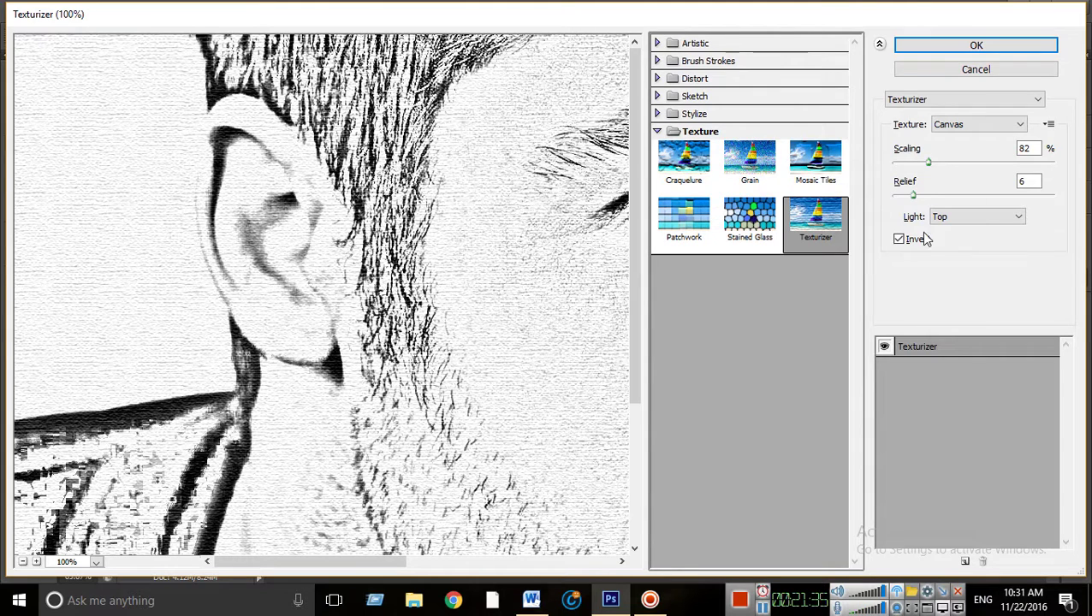
Adjust the Texturizer's canvas texture to a scaling of 54% and a relief of 5
drag(930, 165, 1024, 188)
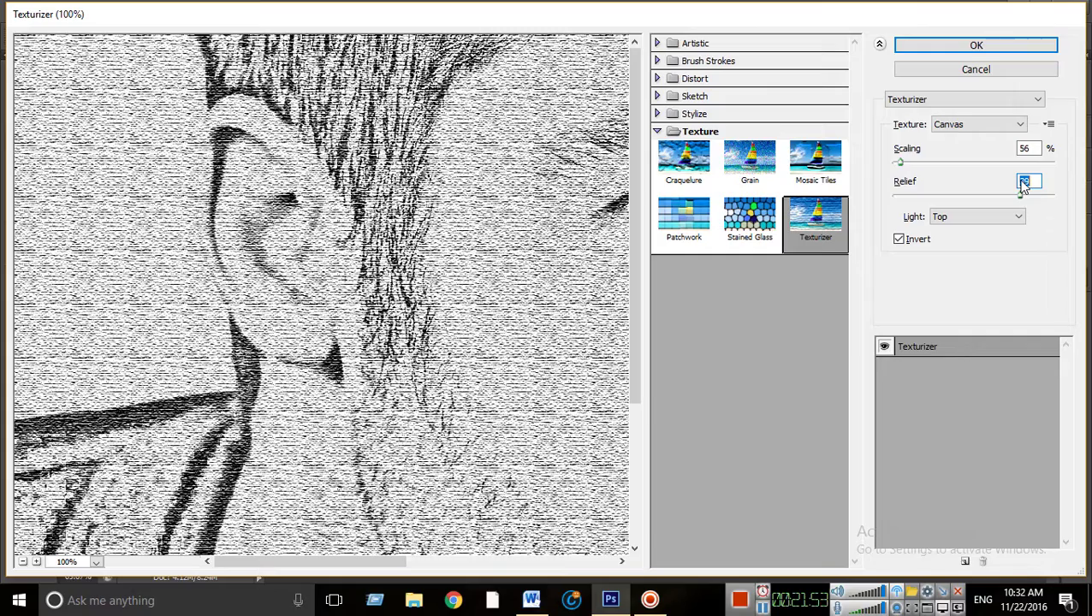
drag(1024, 187, 936, 197)
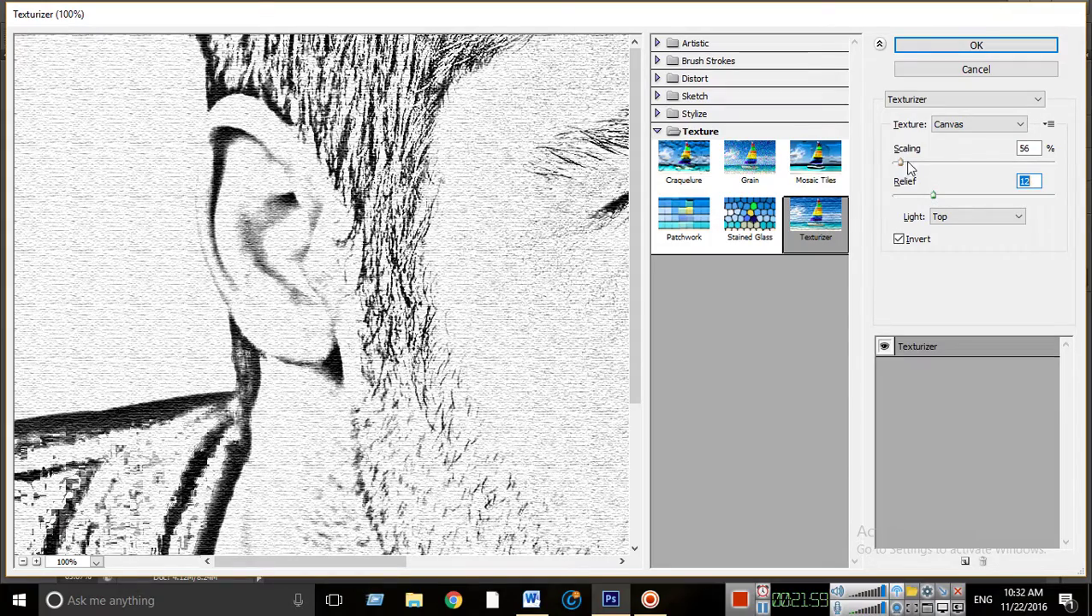
click(898, 161)
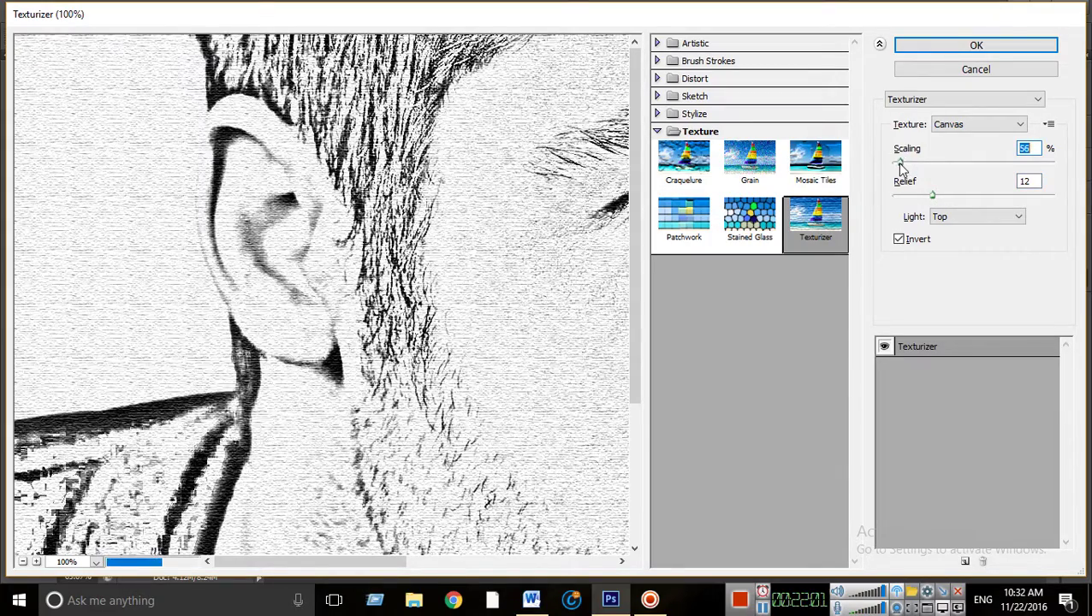
drag(896, 162, 893, 161)
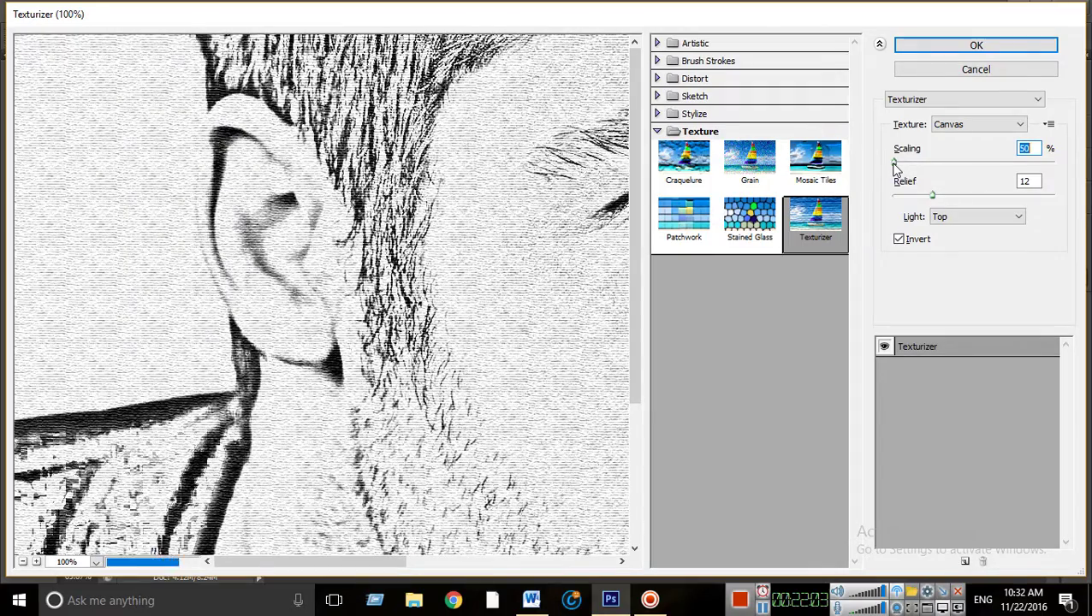
click(895, 161)
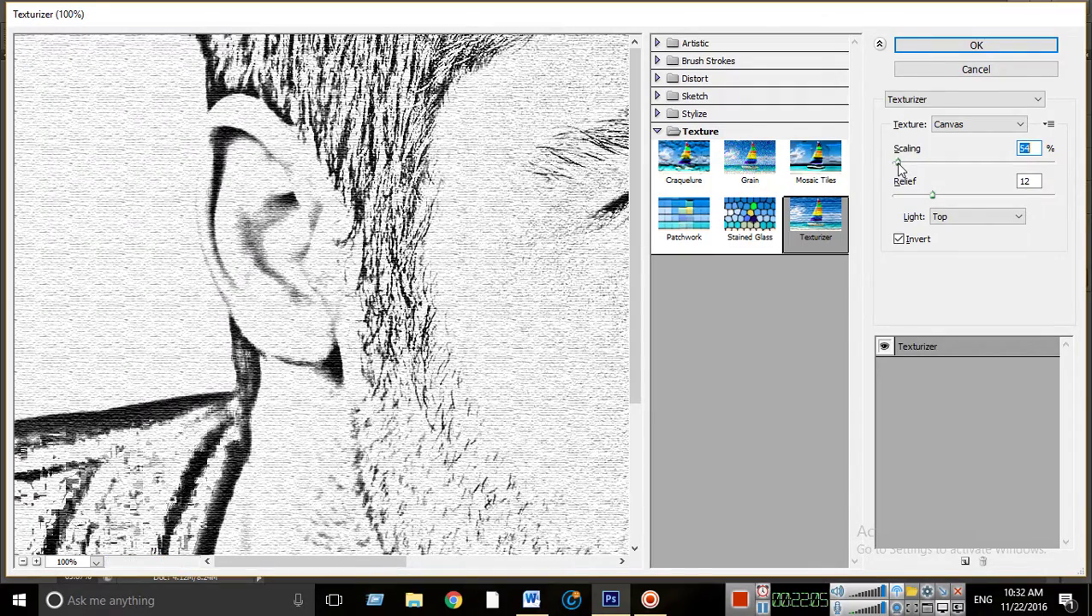
drag(935, 200, 912, 199)
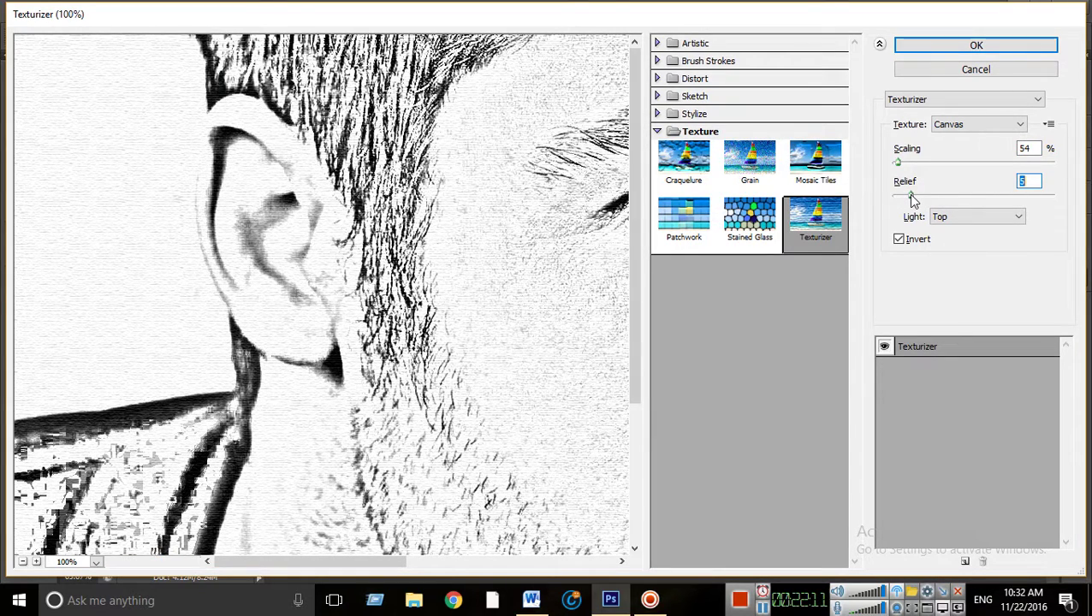
Switch the Texturizer's Invert option off and on to compare its effect, leaving it enabled
click(899, 241)
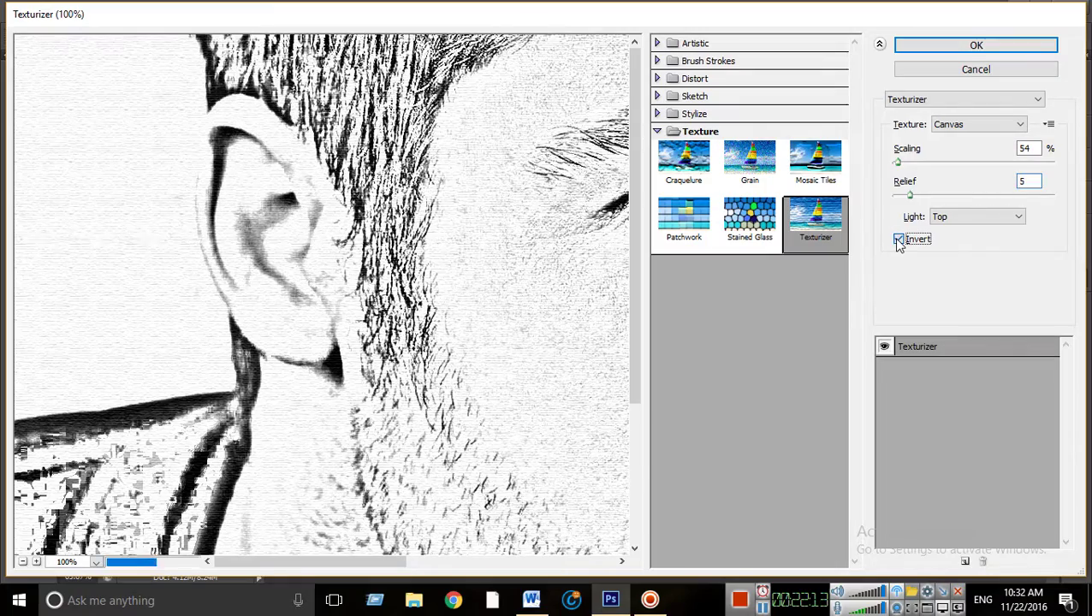
click(899, 240)
click(899, 240)
click(899, 240)
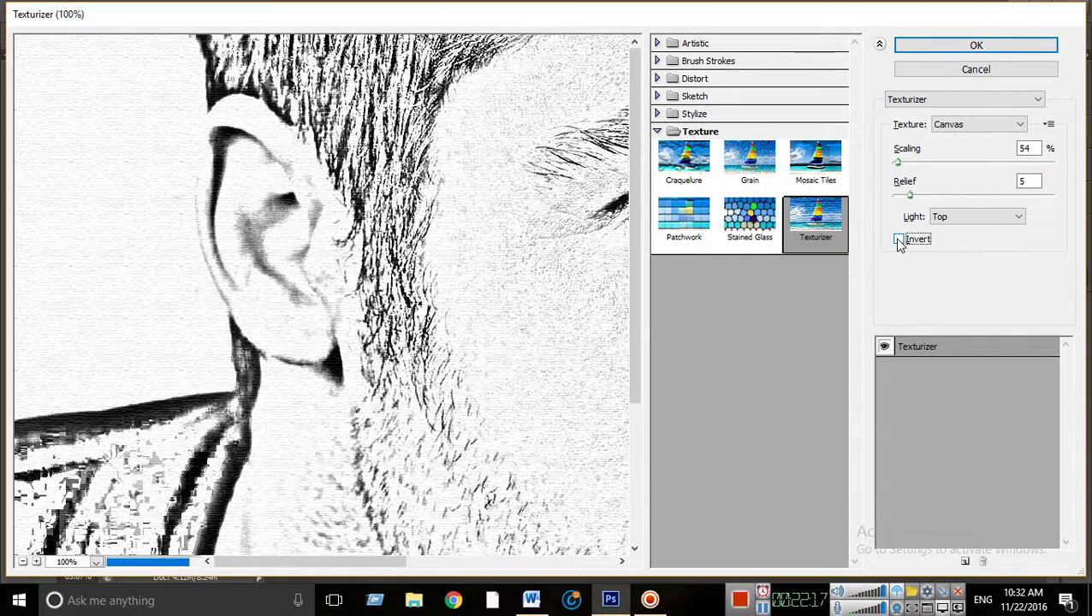
click(898, 240)
click(898, 241)
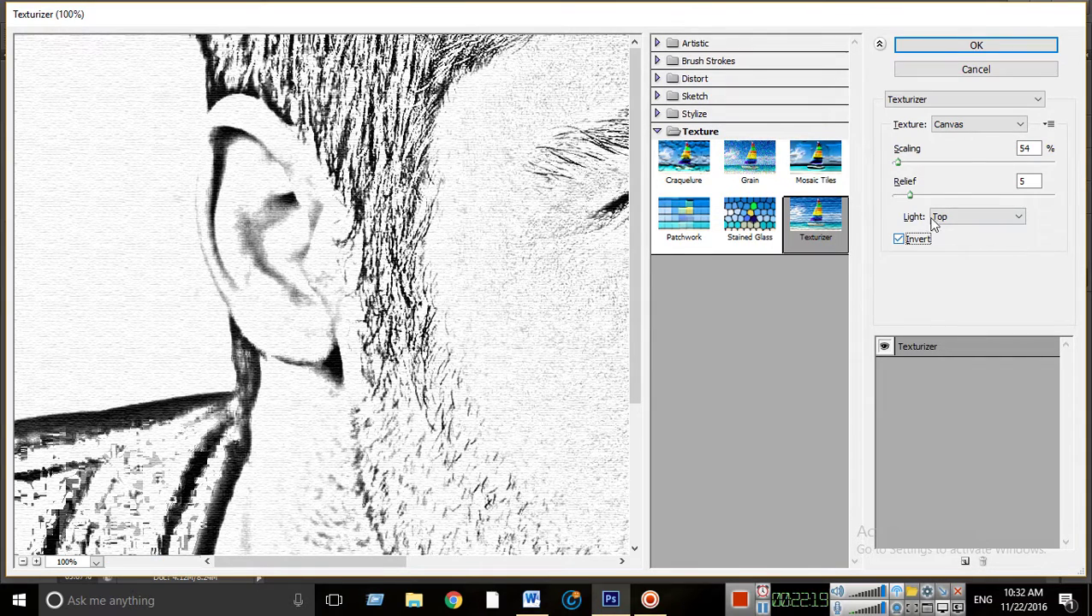
Preview the Brick, Burlap, Canvas and Sandstone textures of the Texturizer on the sketch
click(1018, 125)
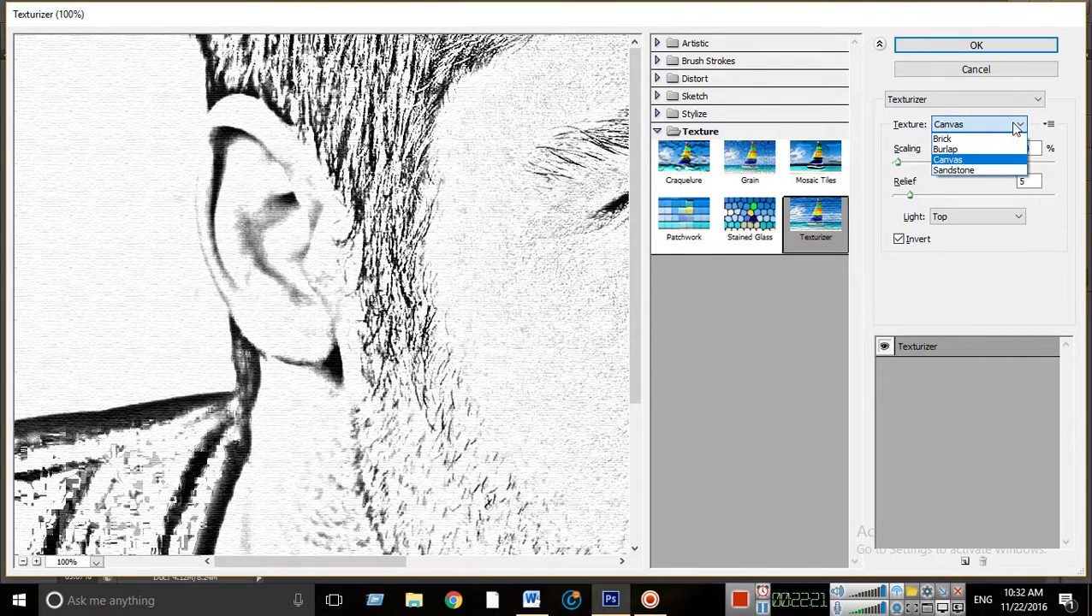
click(948, 138)
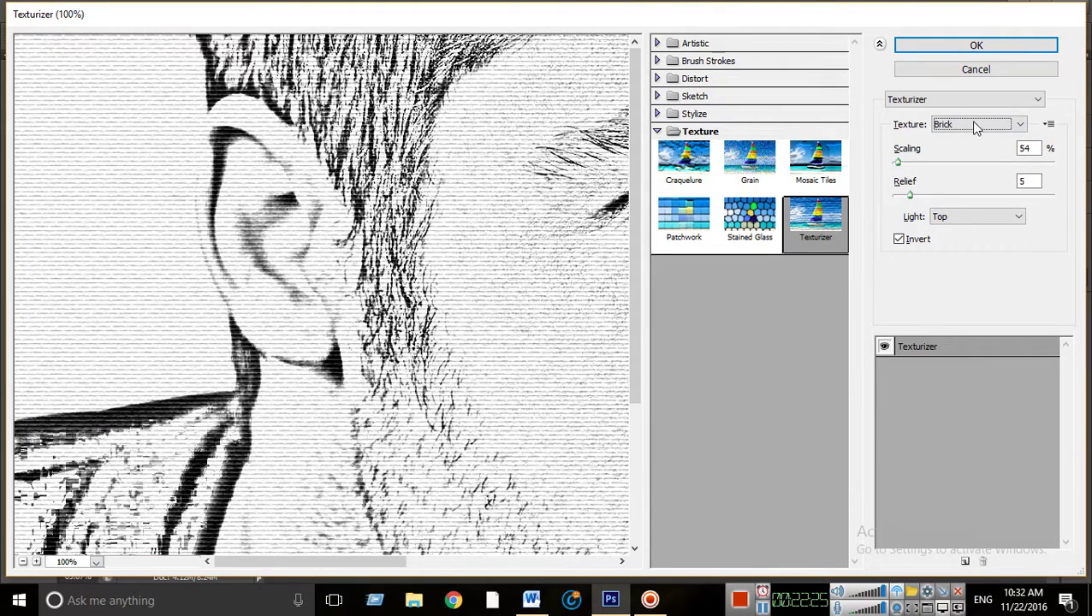
click(975, 126)
click(950, 150)
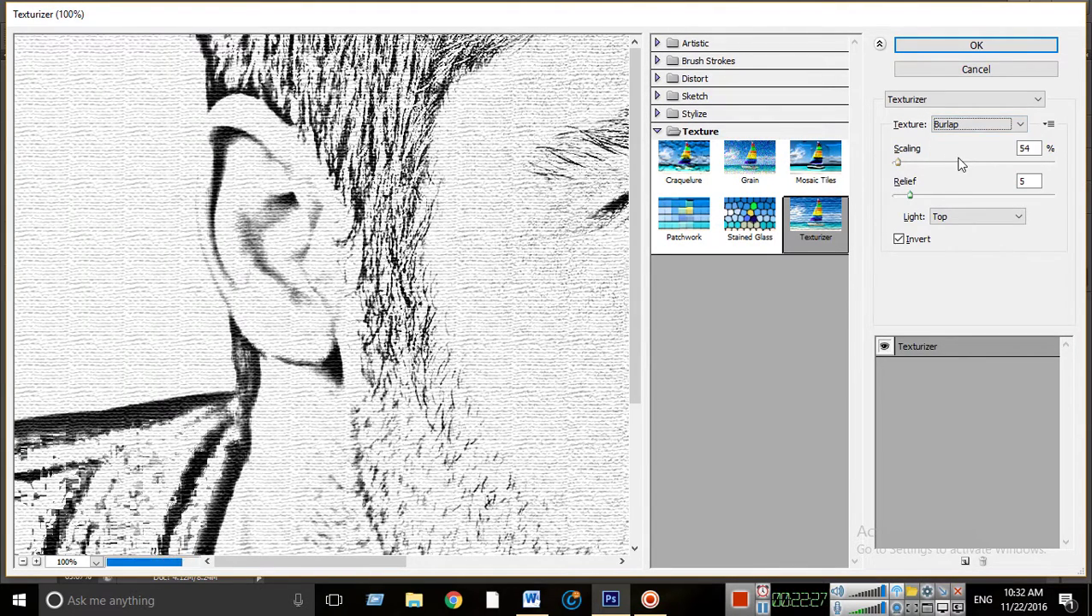
click(973, 126)
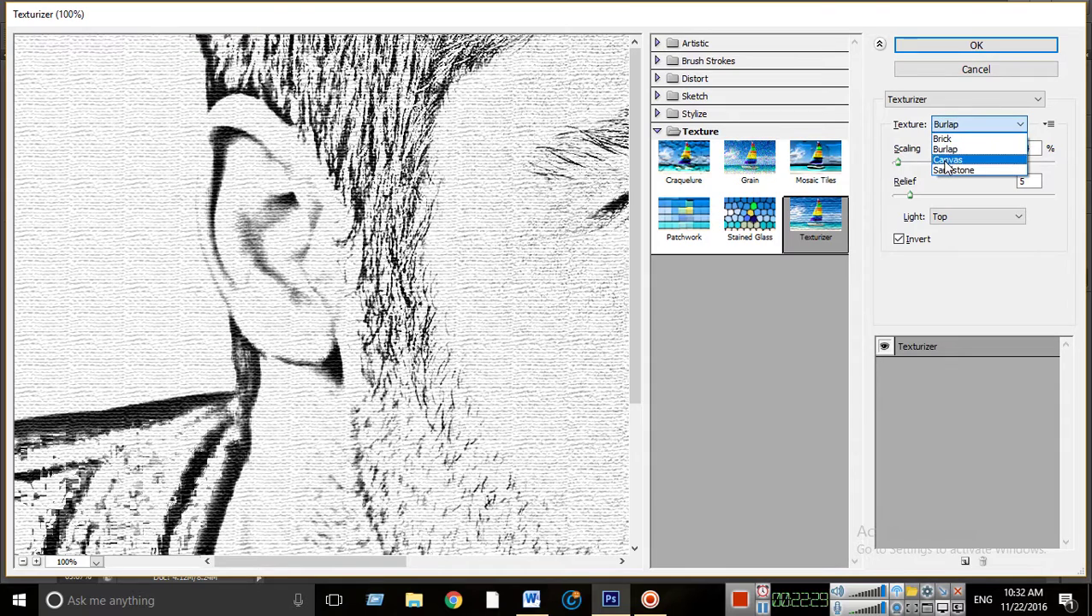
click(948, 161)
click(966, 128)
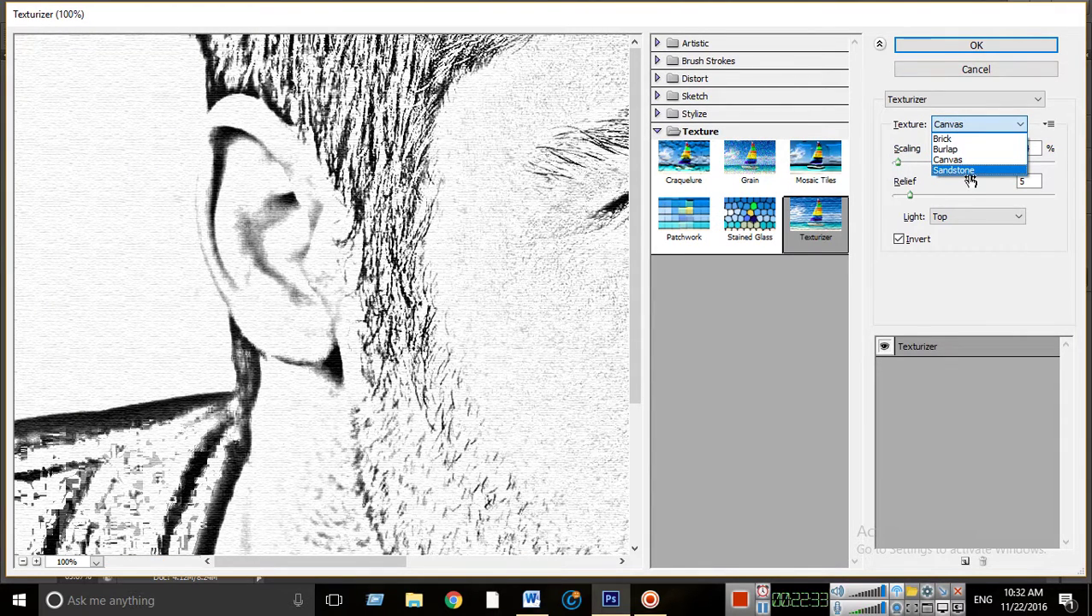
click(969, 169)
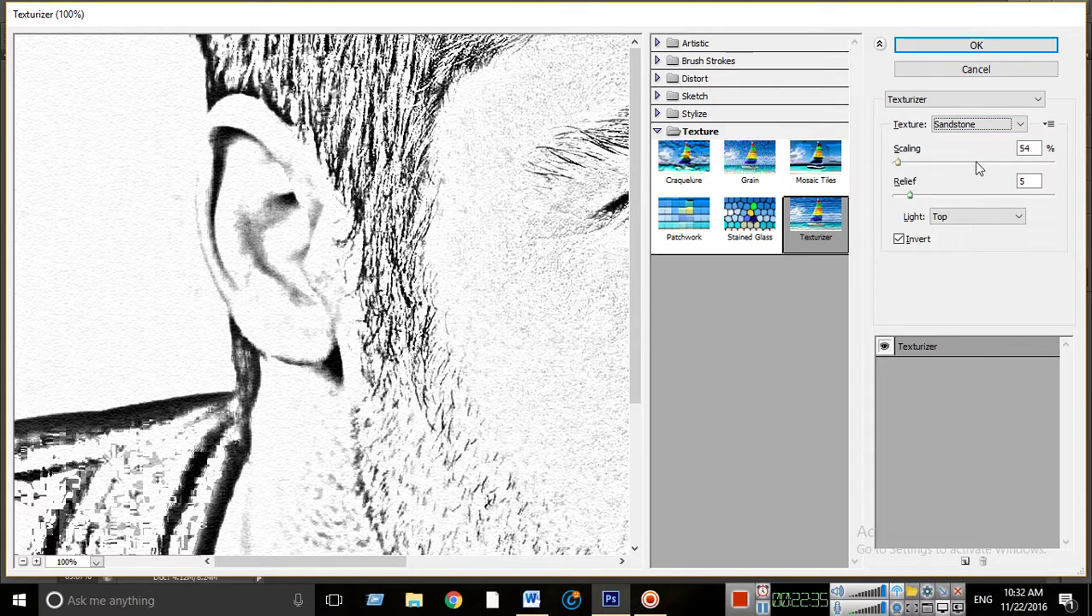
Set the Texturizer's texture to Canvas and its scaling to 50%
click(973, 128)
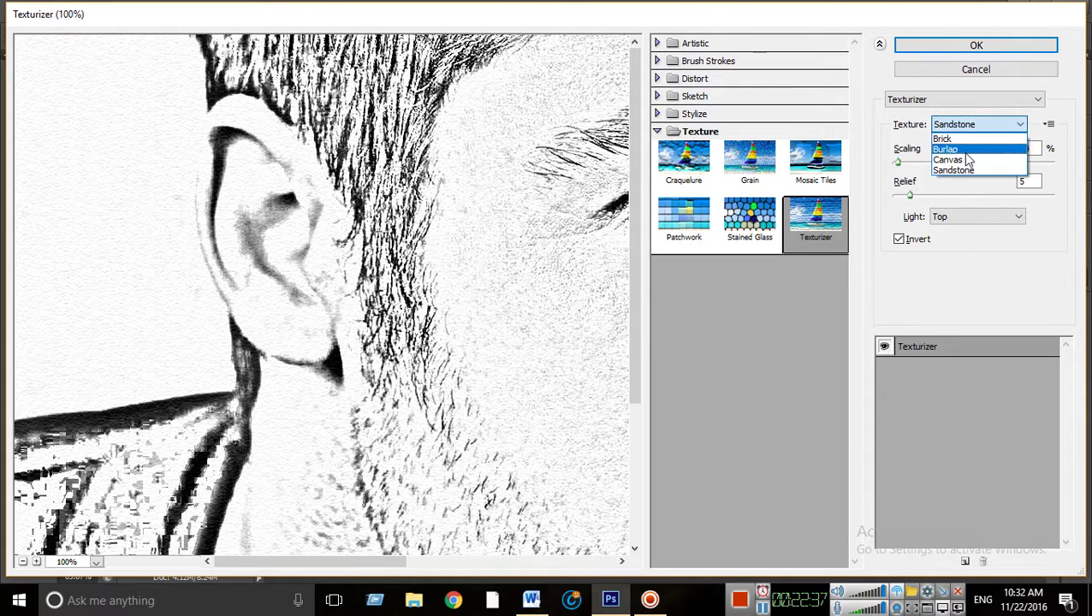
click(967, 160)
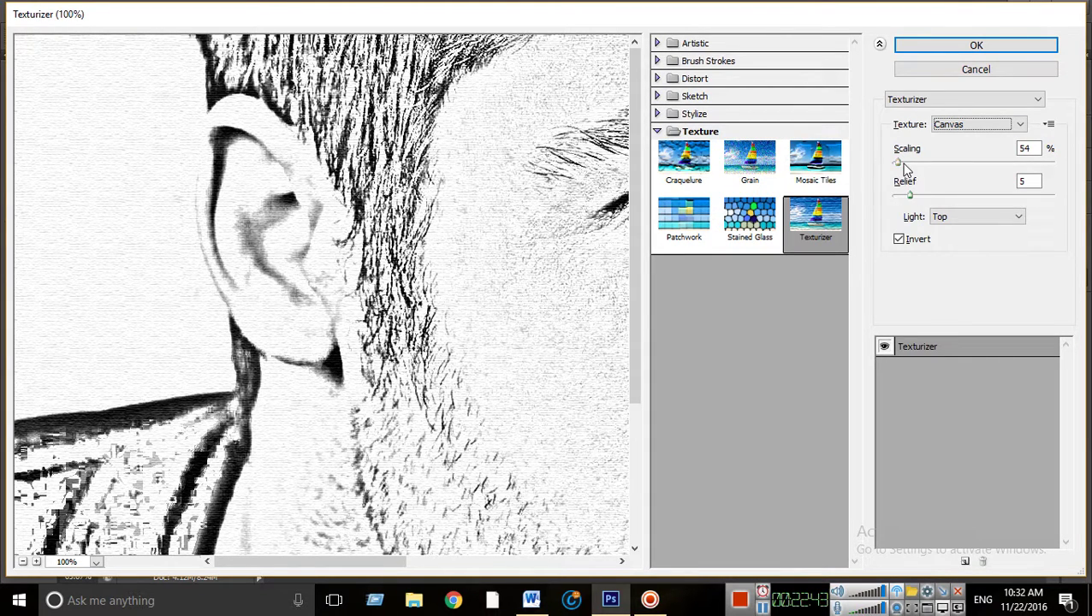
drag(899, 162, 893, 165)
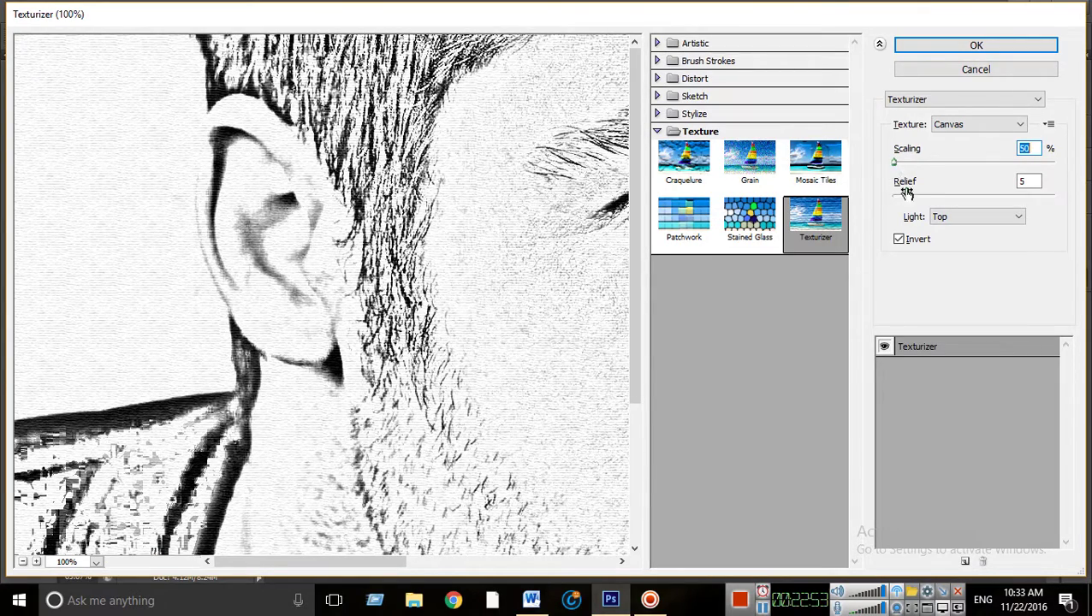
Compare the Texturizer's Top Left and Bottom Left light directions with a relief of 5, previewing the whole sketch
drag(908, 195, 909, 202)
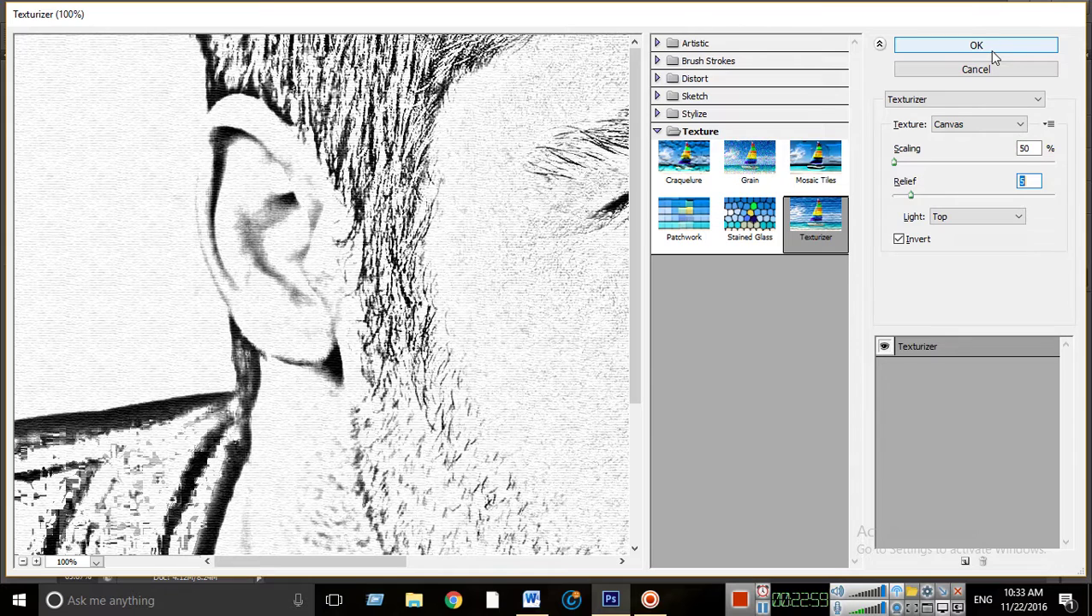
click(1000, 219)
click(976, 262)
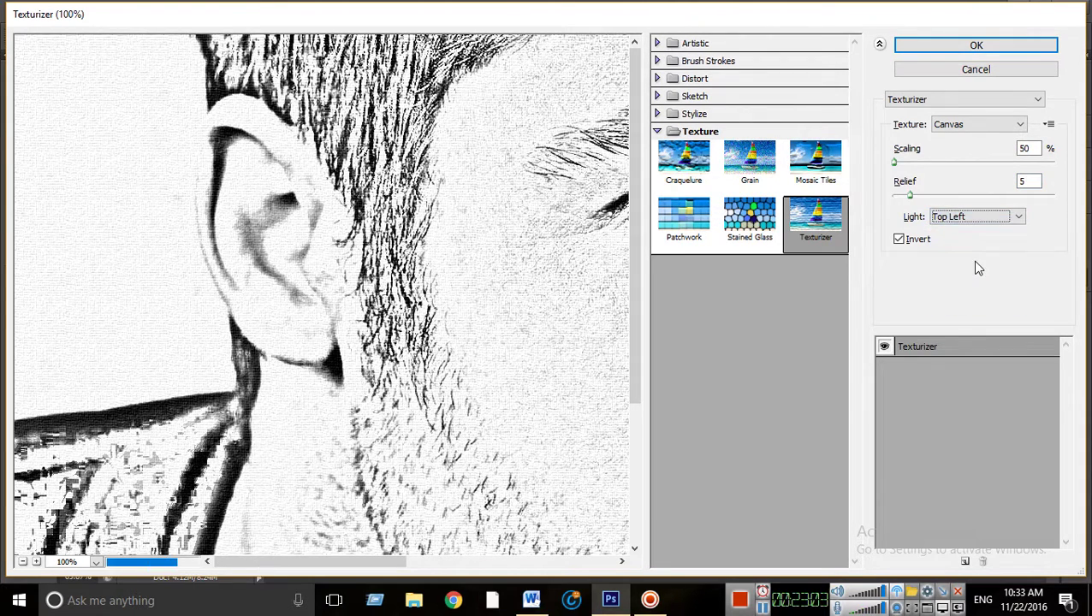
click(996, 216)
click(970, 242)
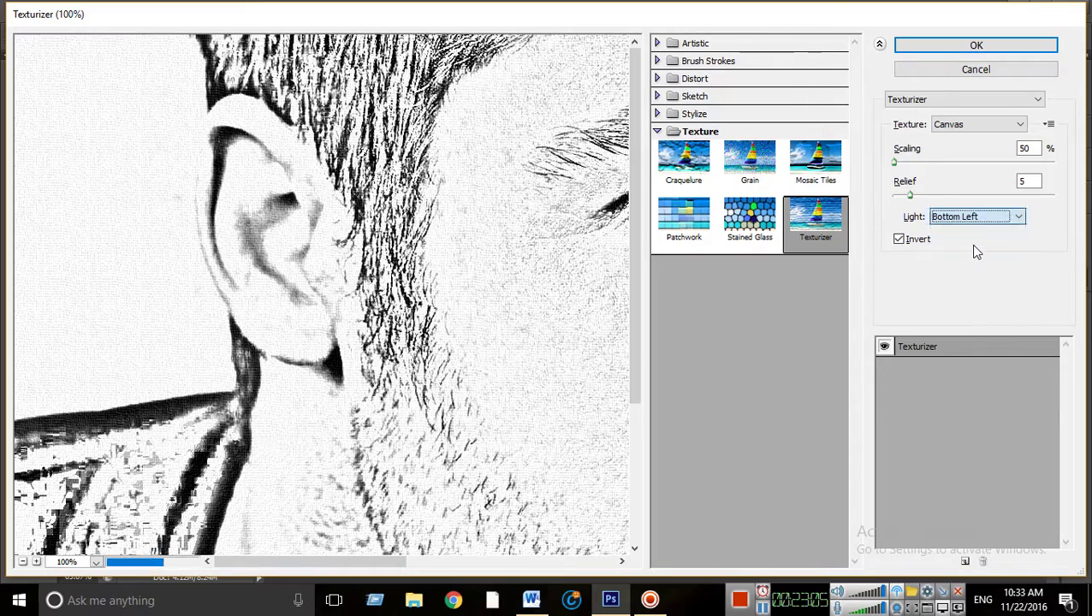
click(989, 217)
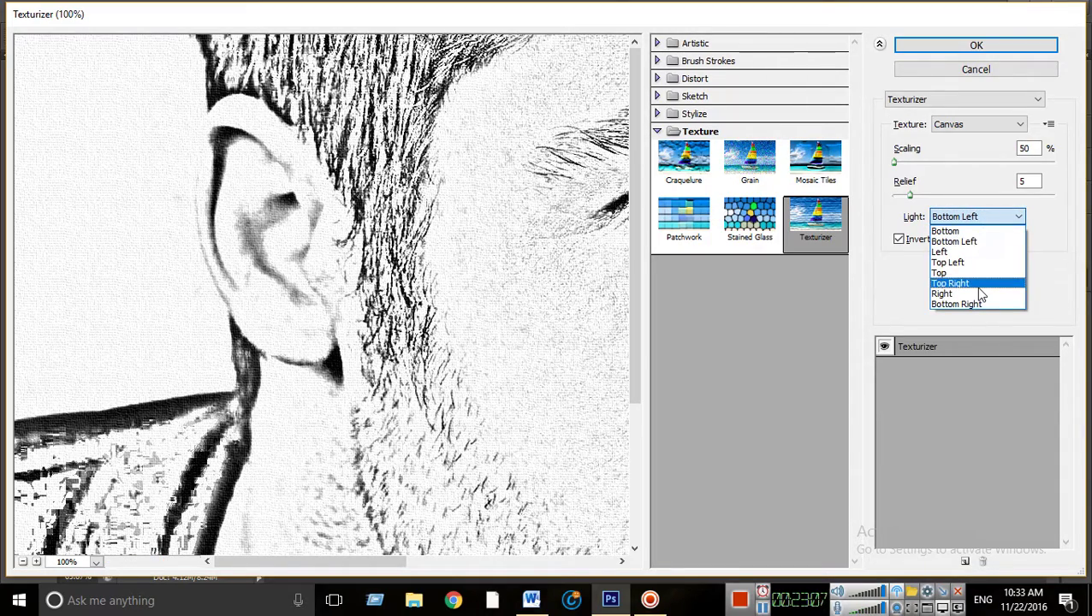
alt+scroll(474, 349, down, 1)
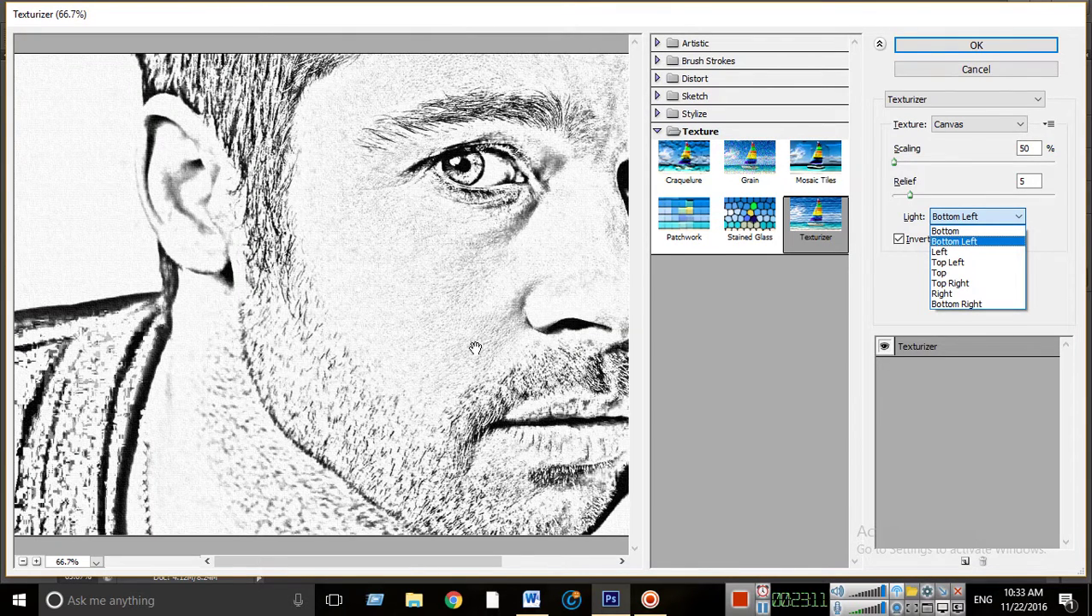
key(ctrl)
alt+scroll(476, 350, down, 1)
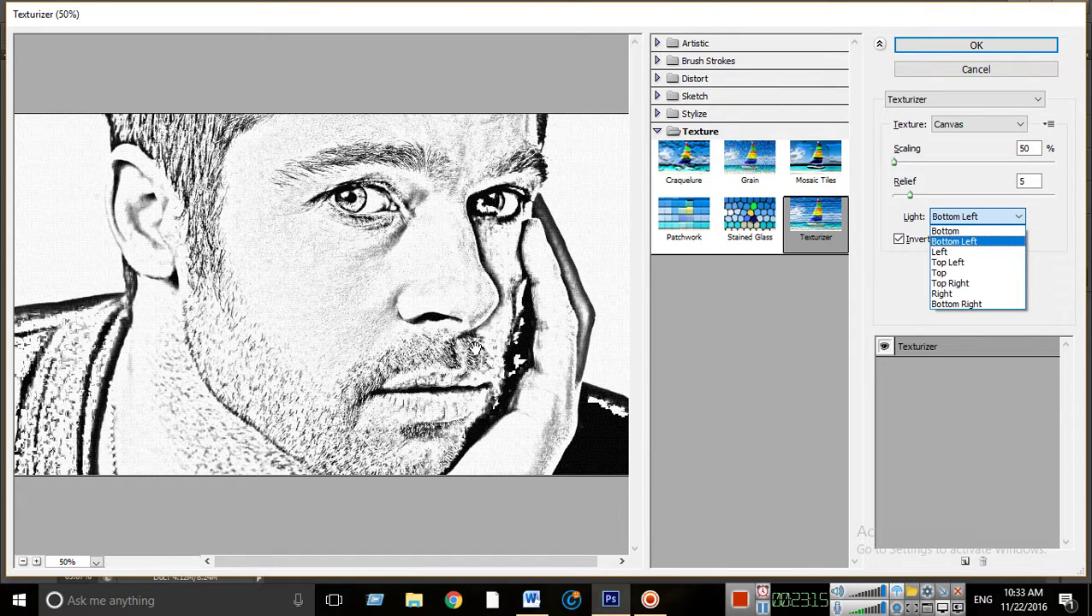
click(96, 563)
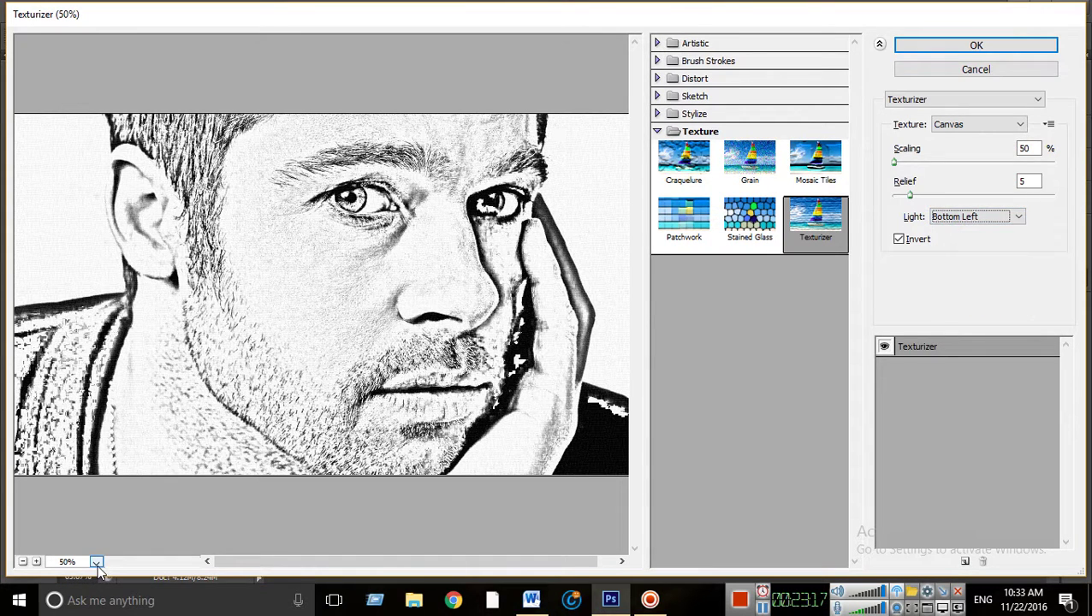
click(97, 565)
click(133, 543)
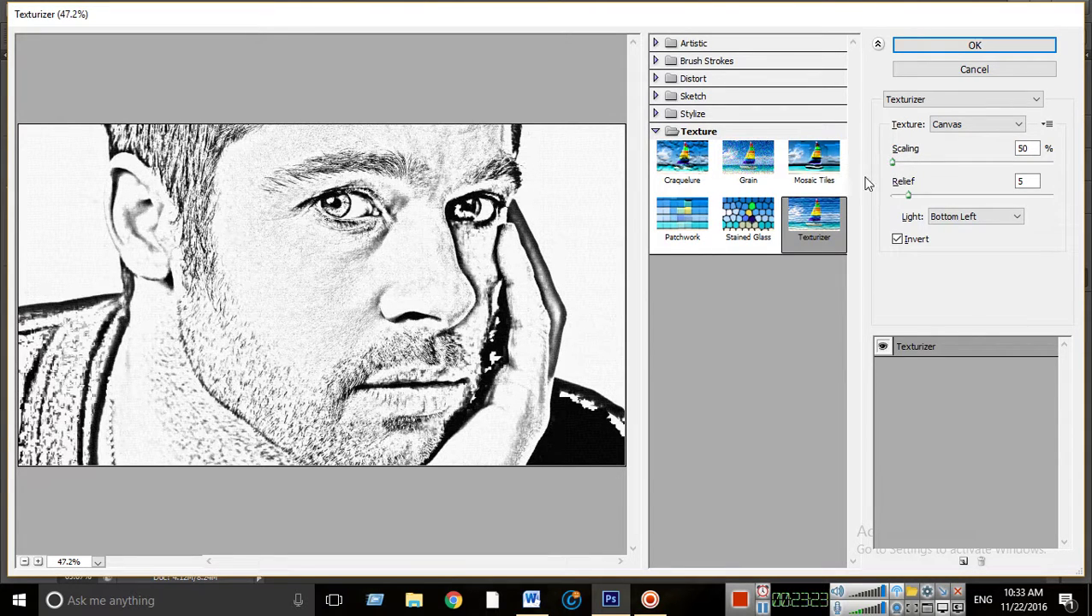
Set the canvas texture's scaling to 54%, relief to 5 and light direction to Top, and apply the Texturizer
click(829, 236)
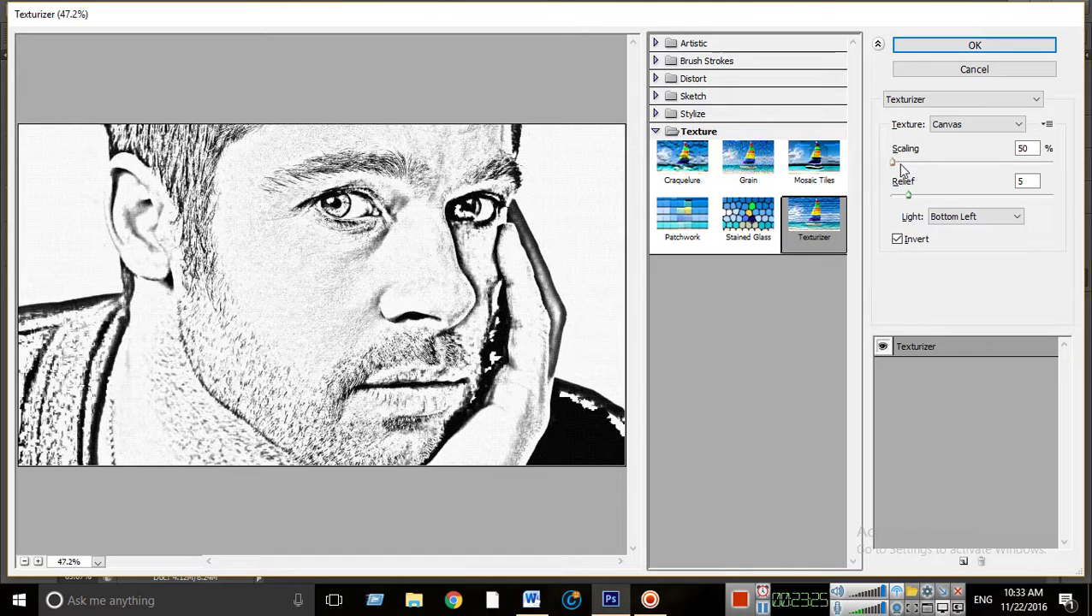
drag(895, 161, 896, 161)
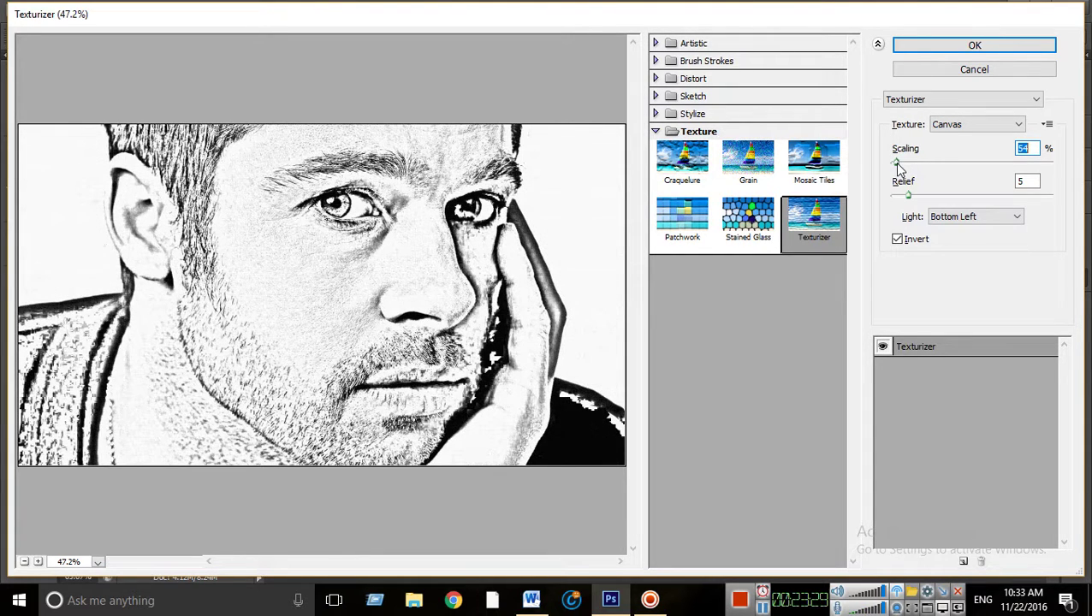
click(910, 195)
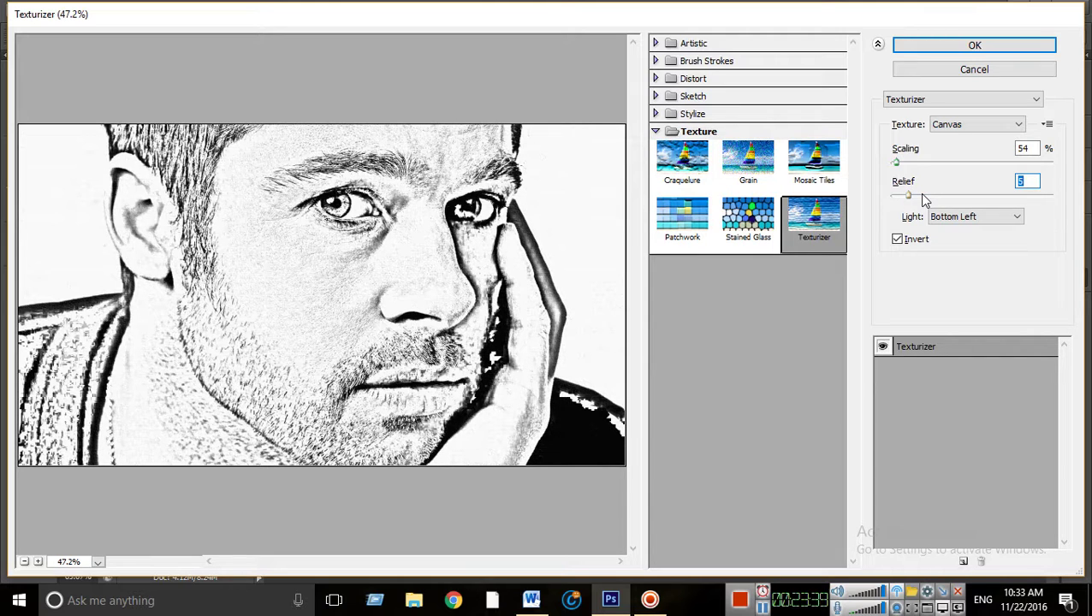
click(985, 216)
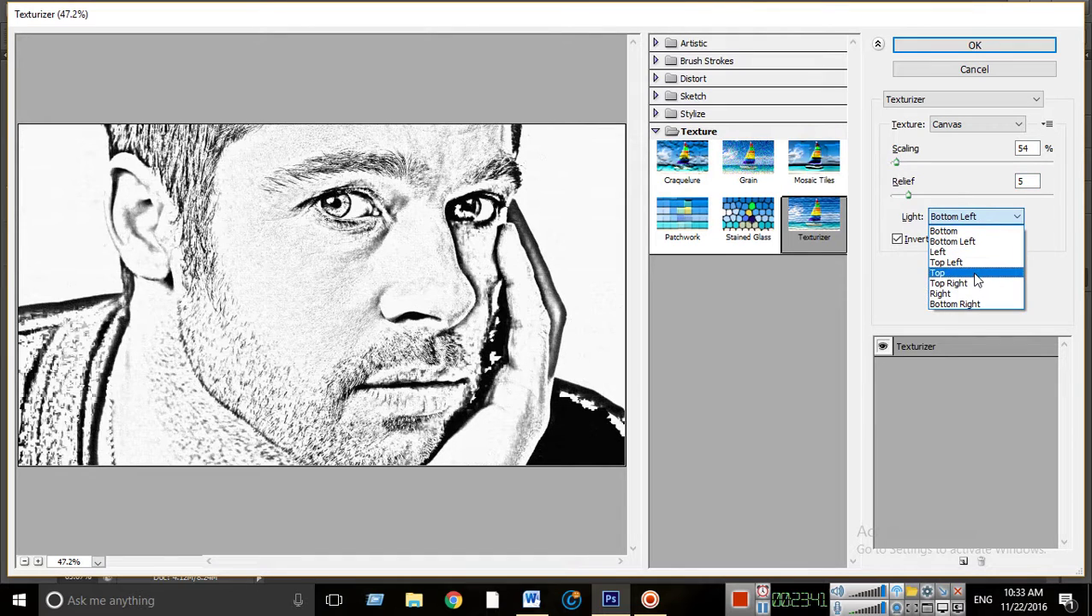
click(976, 273)
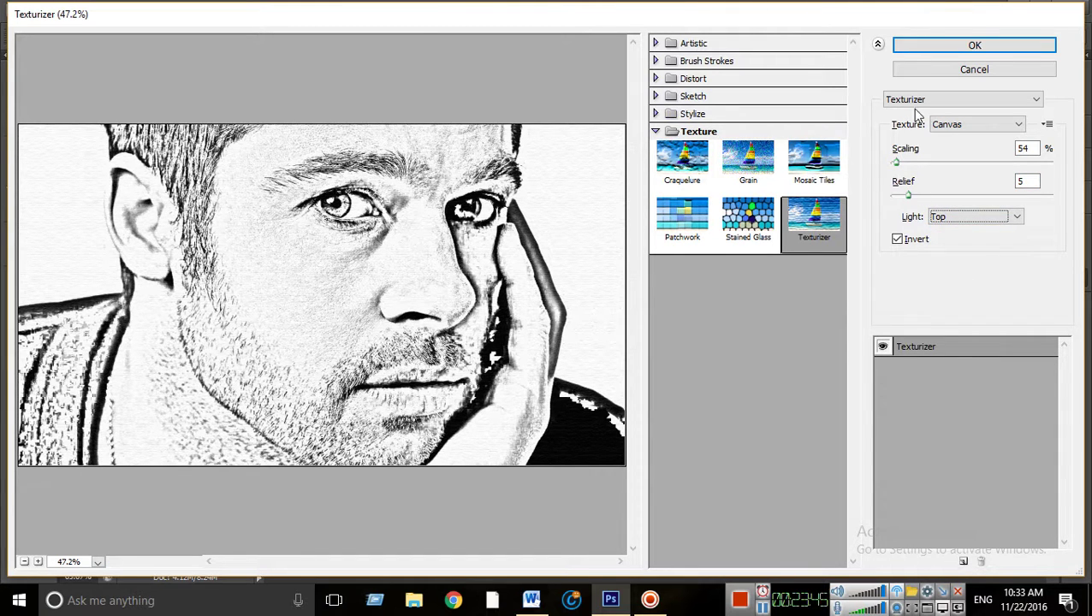
click(975, 46)
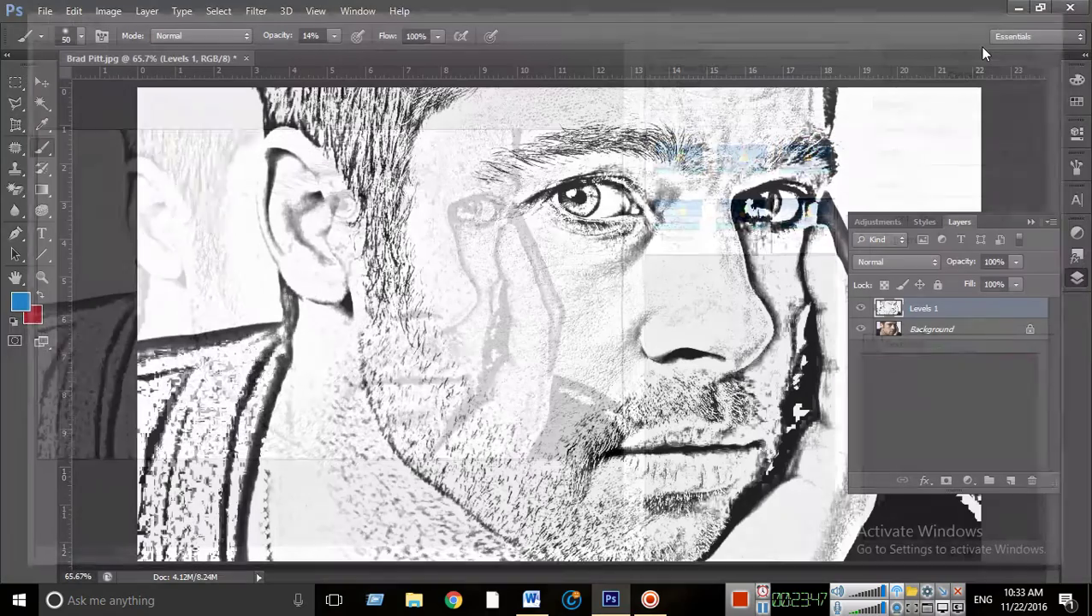
Save the layered sketch in Photoshop format as Brad Pitt.psd in the personal project folder on the Desktop
click(44, 11)
click(128, 203)
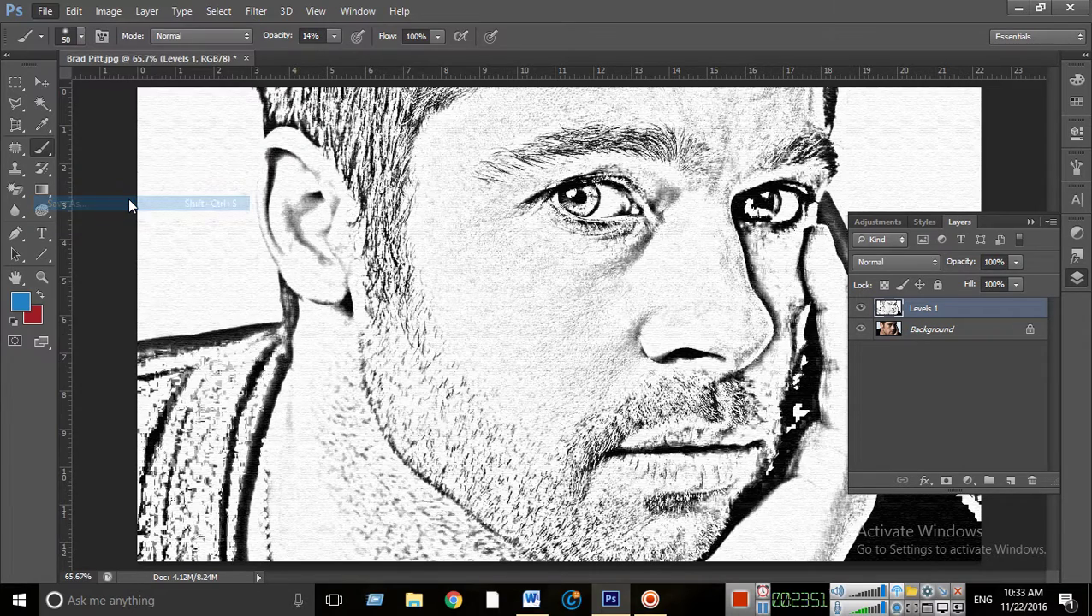
click(362, 148)
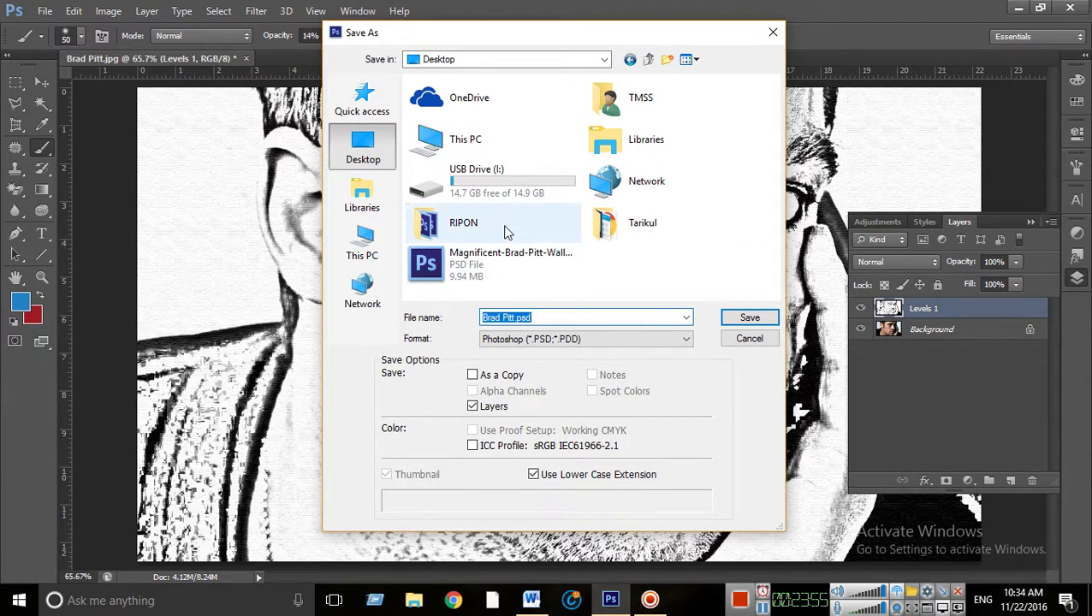
double_click(454, 223)
click(749, 319)
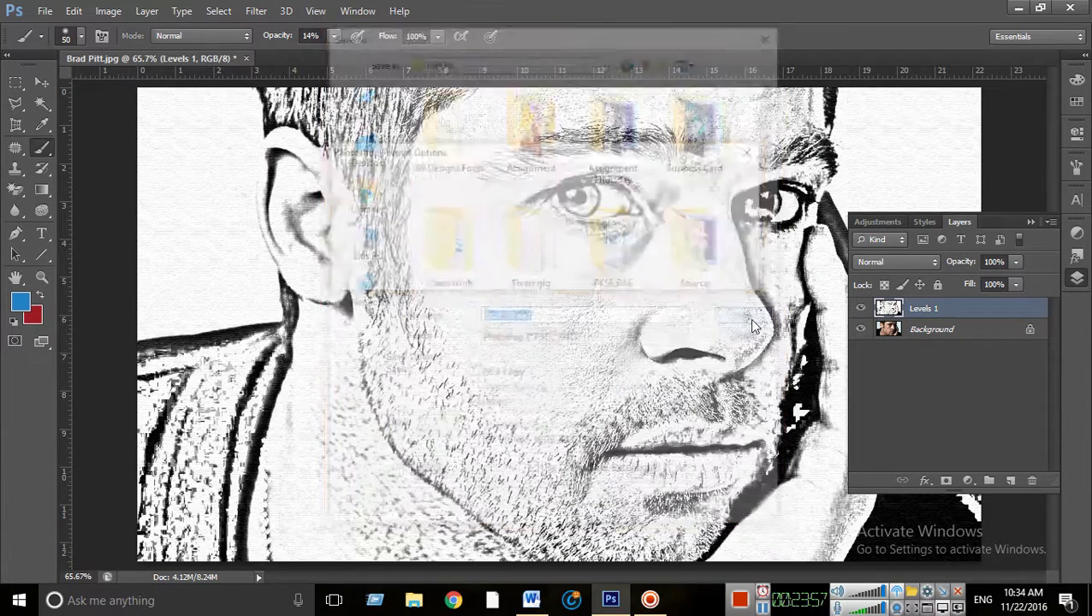
click(722, 181)
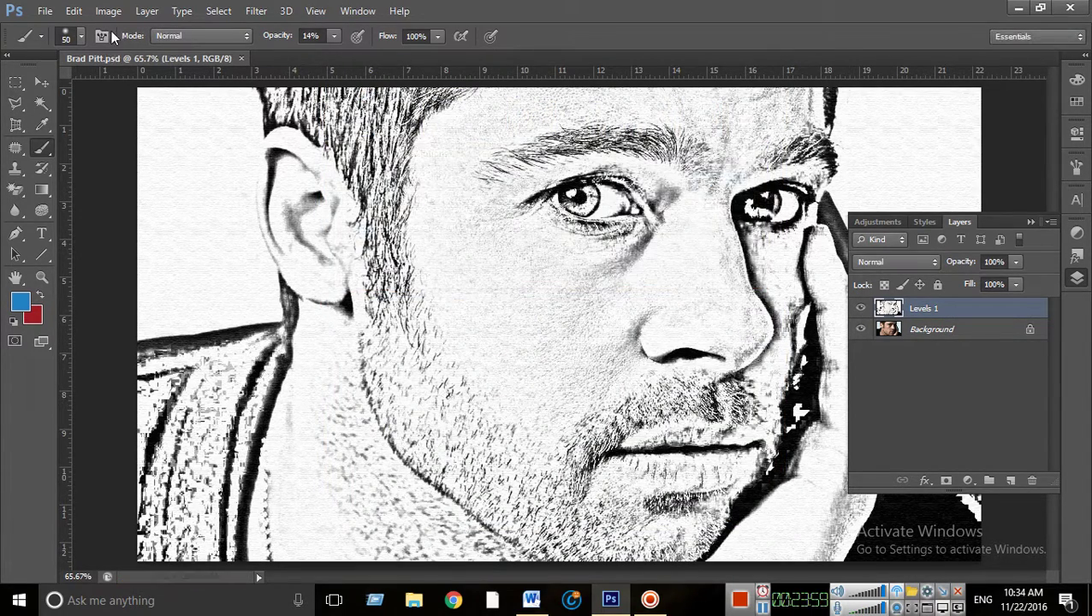
Prepare a Save for Web export of the sketch with the image size set to 200 percent
click(44, 11)
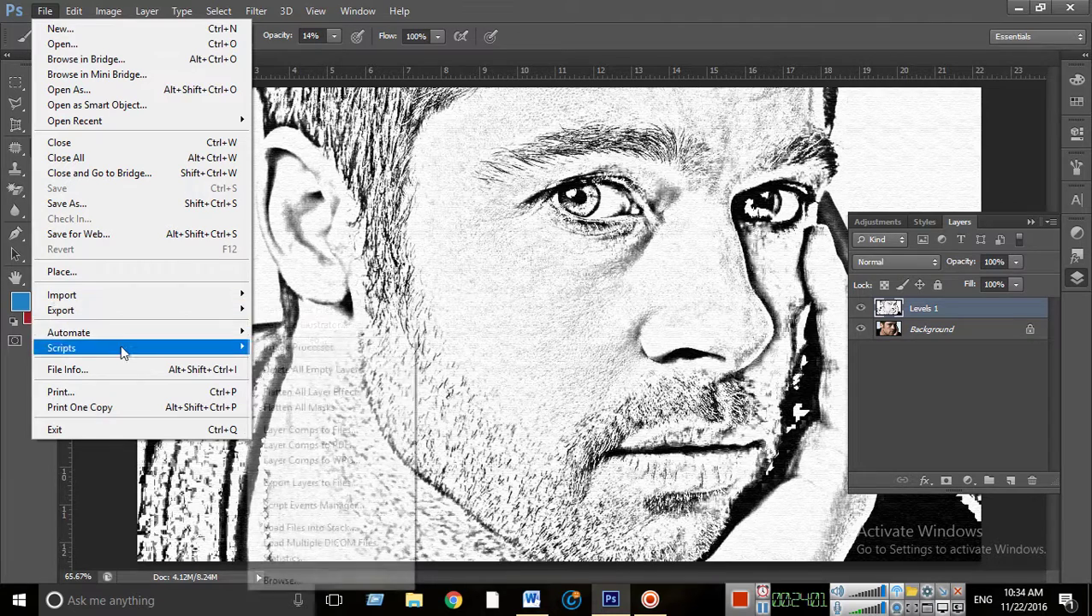
click(109, 229)
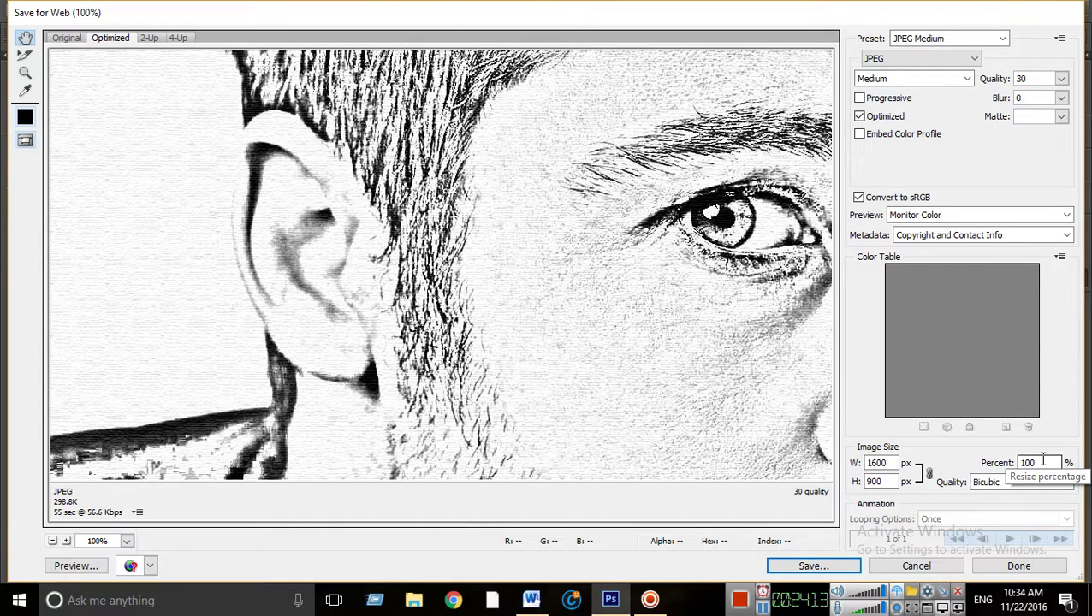
click(1043, 462)
text(200)
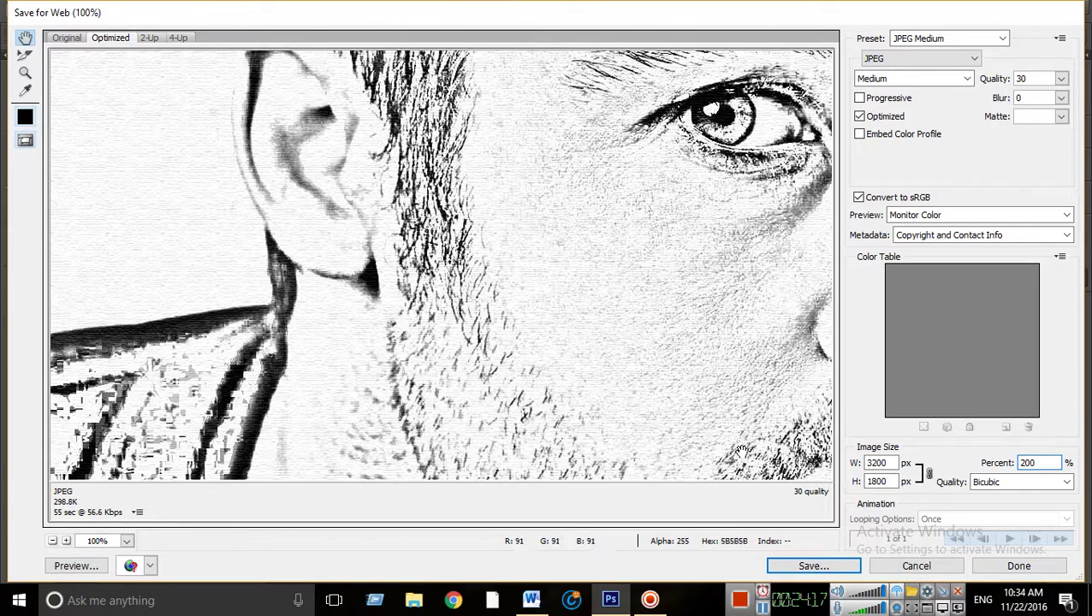
Save the web-optimized image to the Desktop under the file name "brad pitt sketch"
click(815, 567)
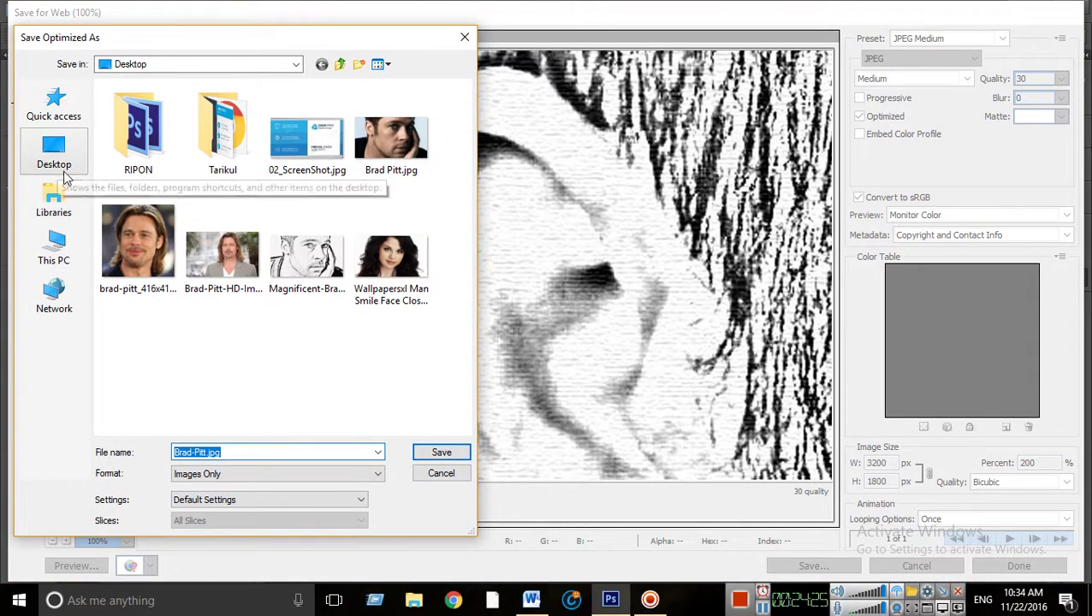
click(64, 161)
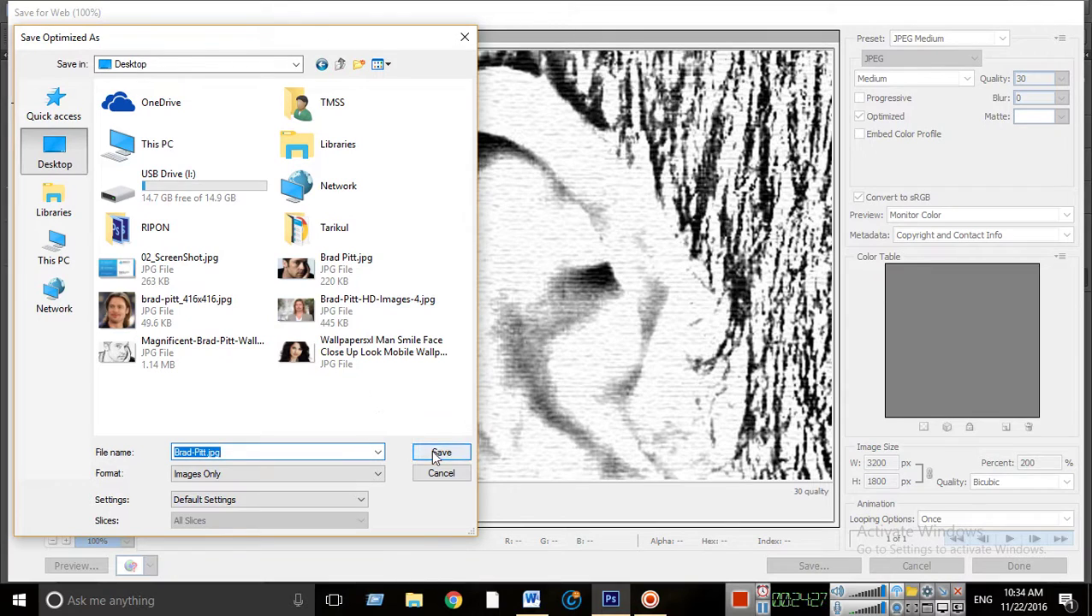
text(brad pitt)
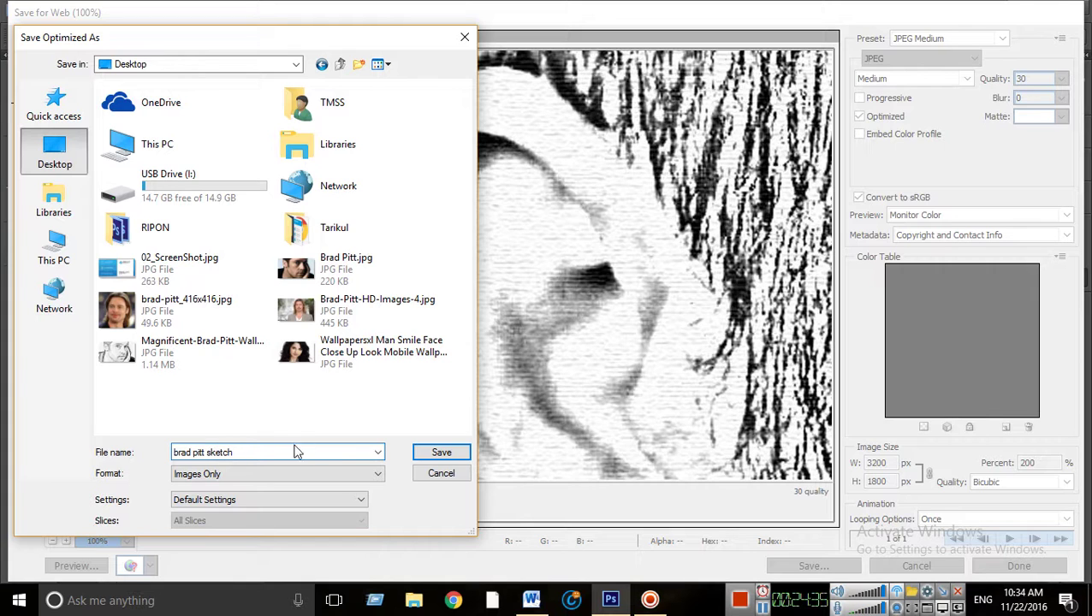
click(456, 451)
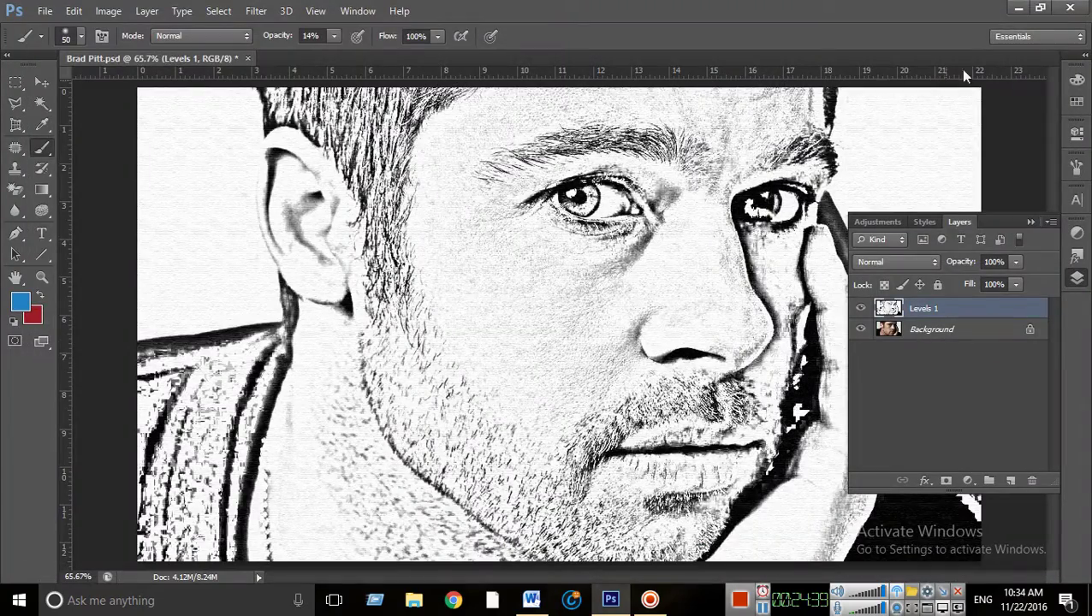
Open the exported brad-pitt-sketch.jpg from the desktop in Photos, examine its canvas texture up close, and close it
click(1018, 8)
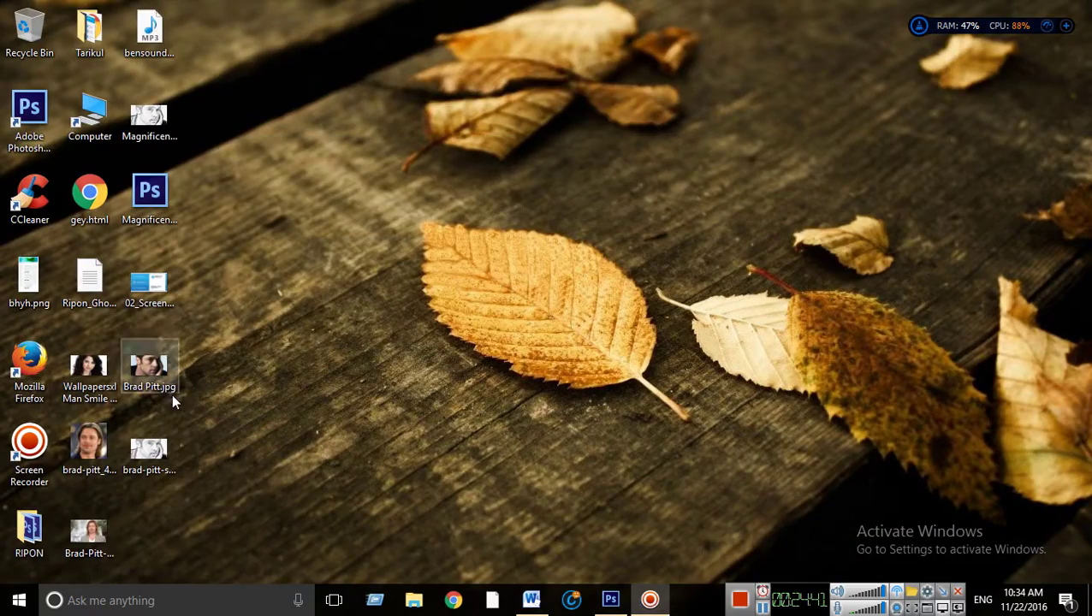
double_click(150, 446)
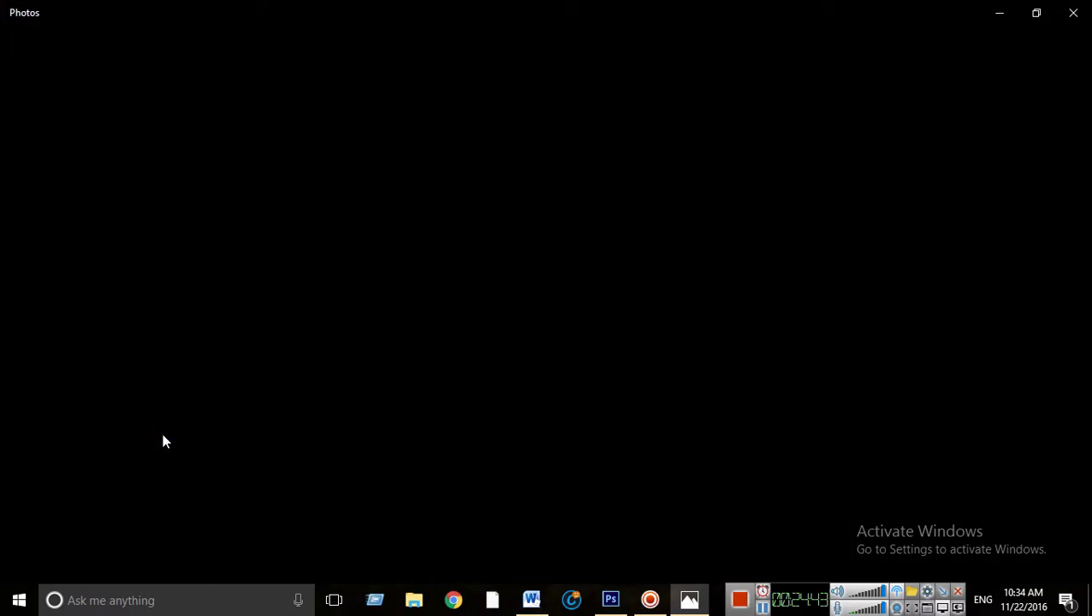
scroll(390, 216, up, 3)
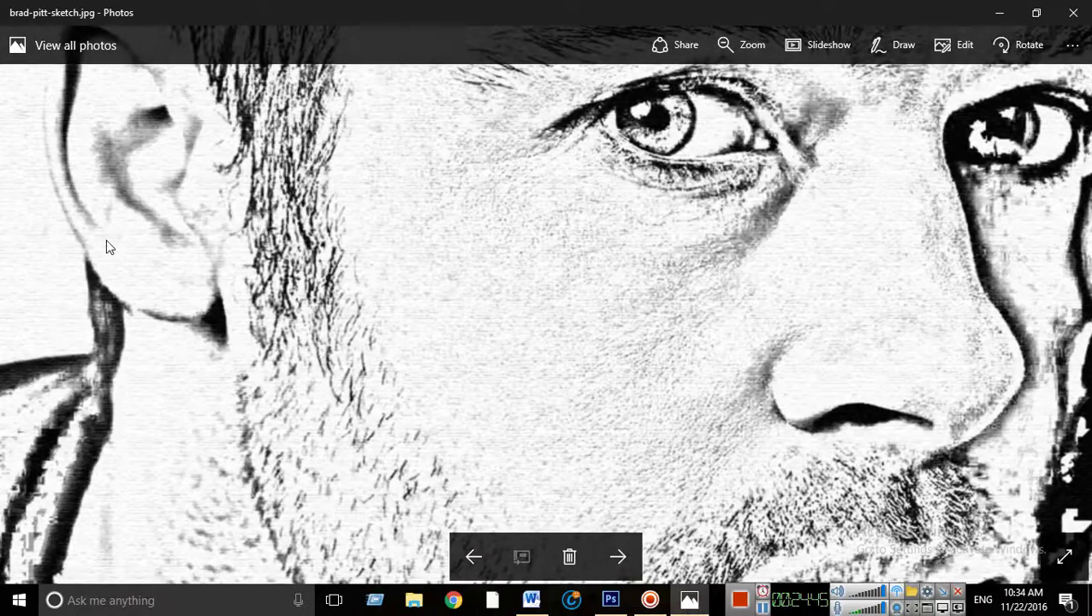
scroll(194, 296, up, 3)
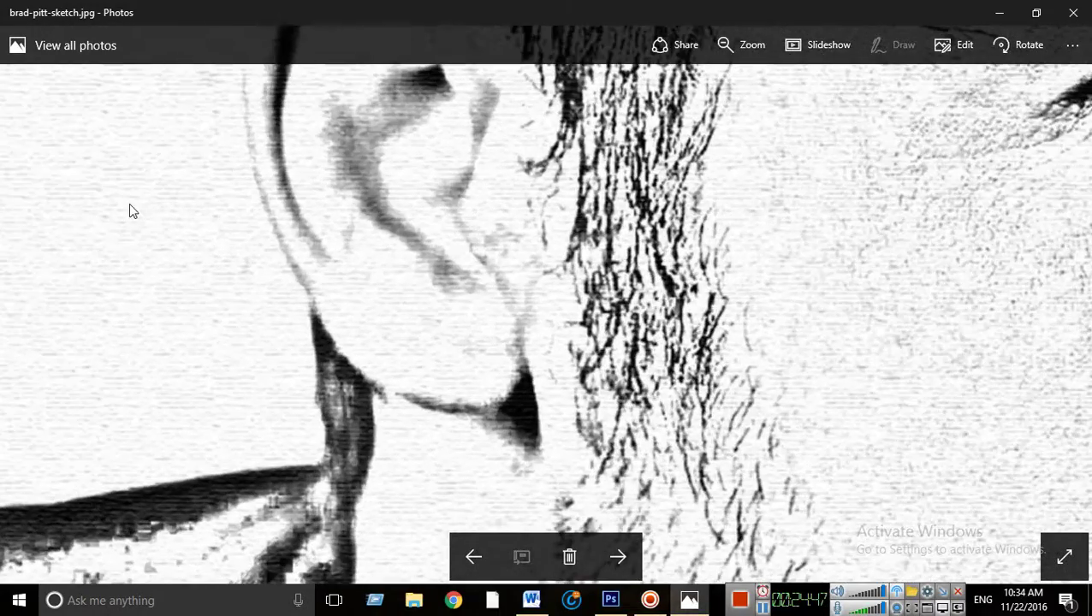
scroll(128, 218, up, 3)
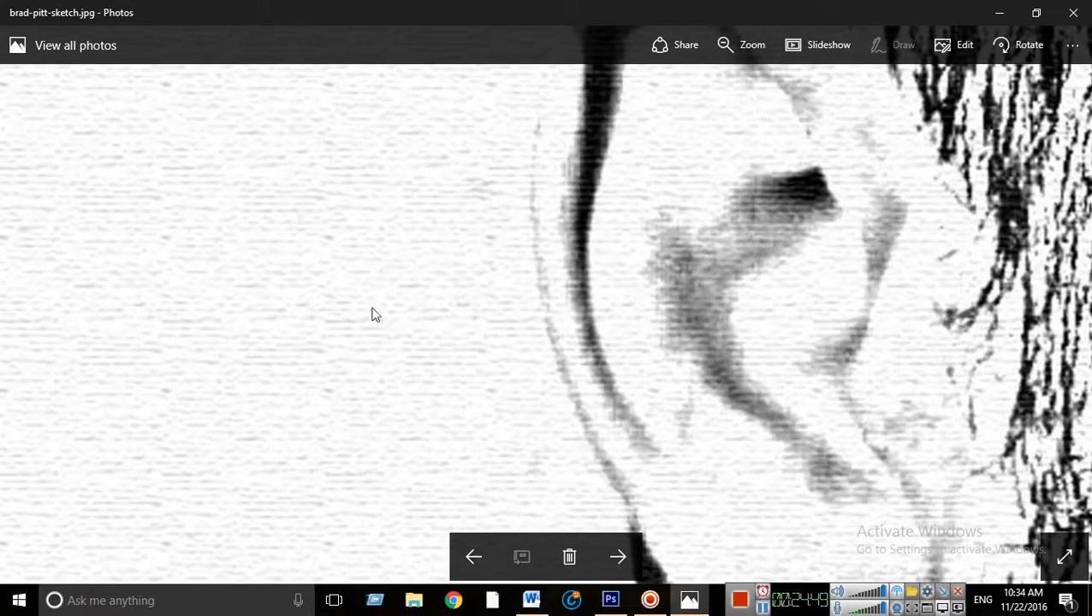
scroll(161, 282, up, 2)
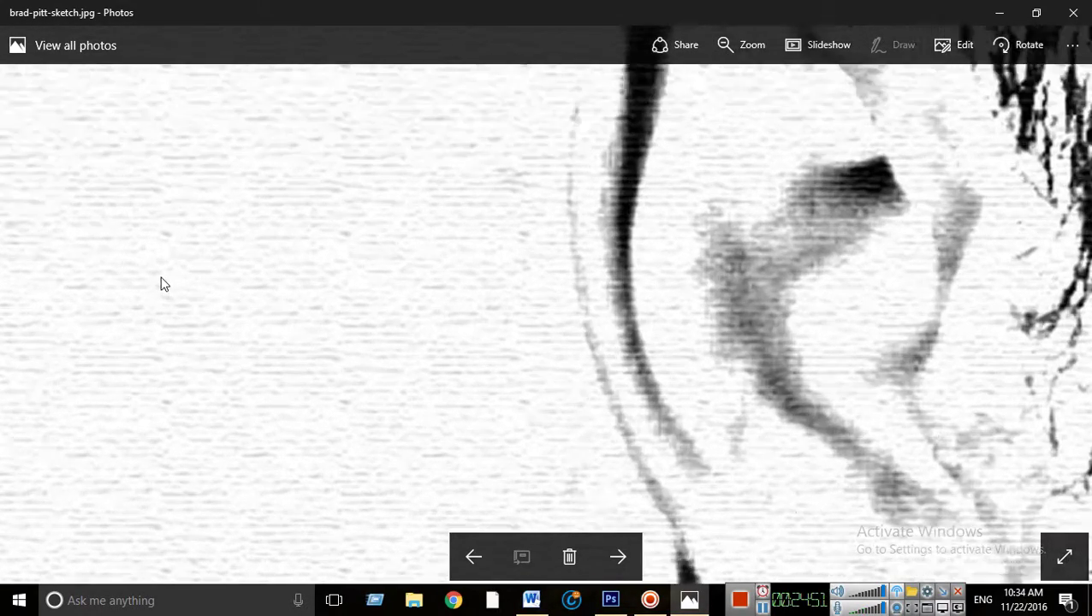
scroll(393, 465, up, 2)
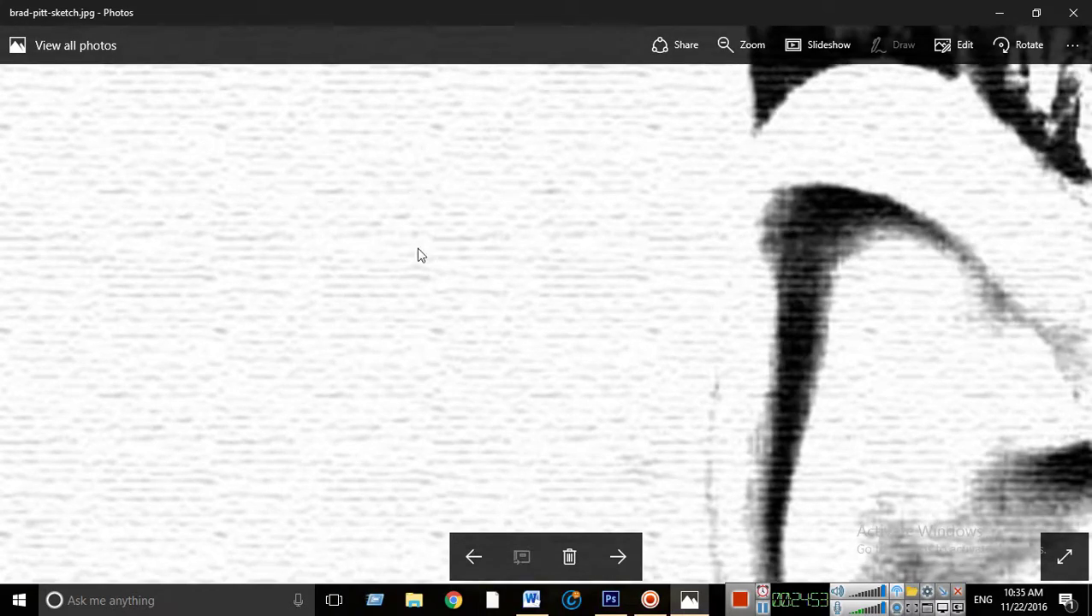
scroll(428, 267, up, 2)
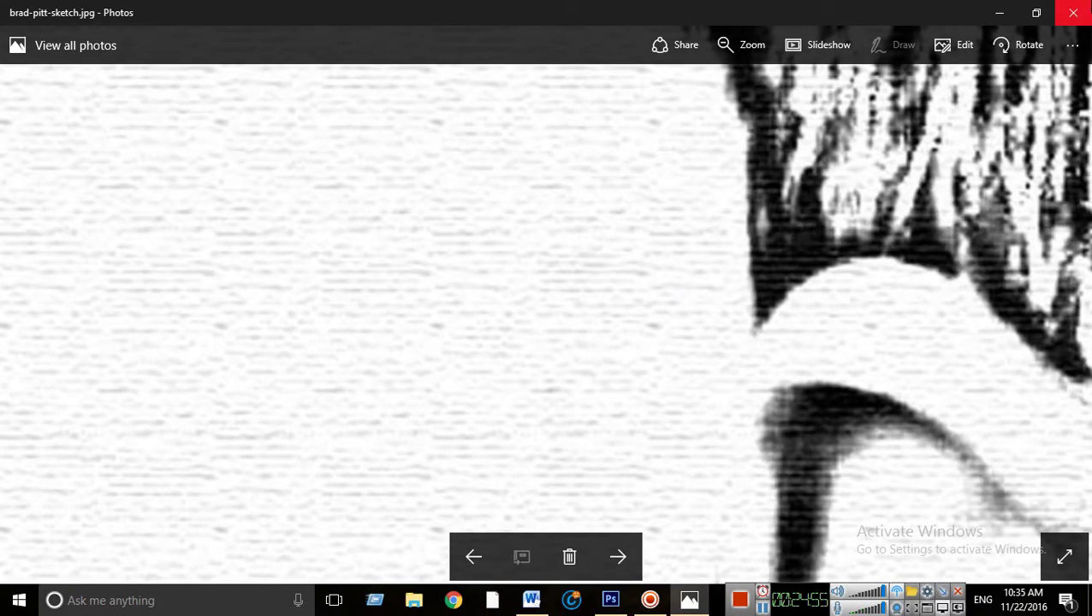
click(1073, 12)
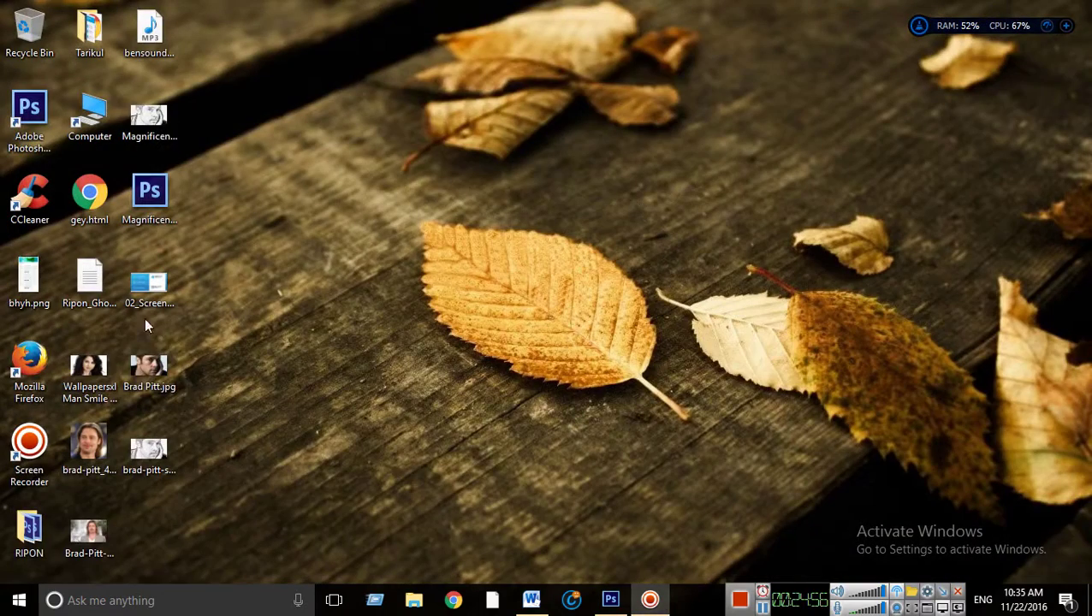
Open the earlier Magnificent-Brad-Pitt sketch JPG from the desktop in Photos
click(152, 107)
double_click(153, 107)
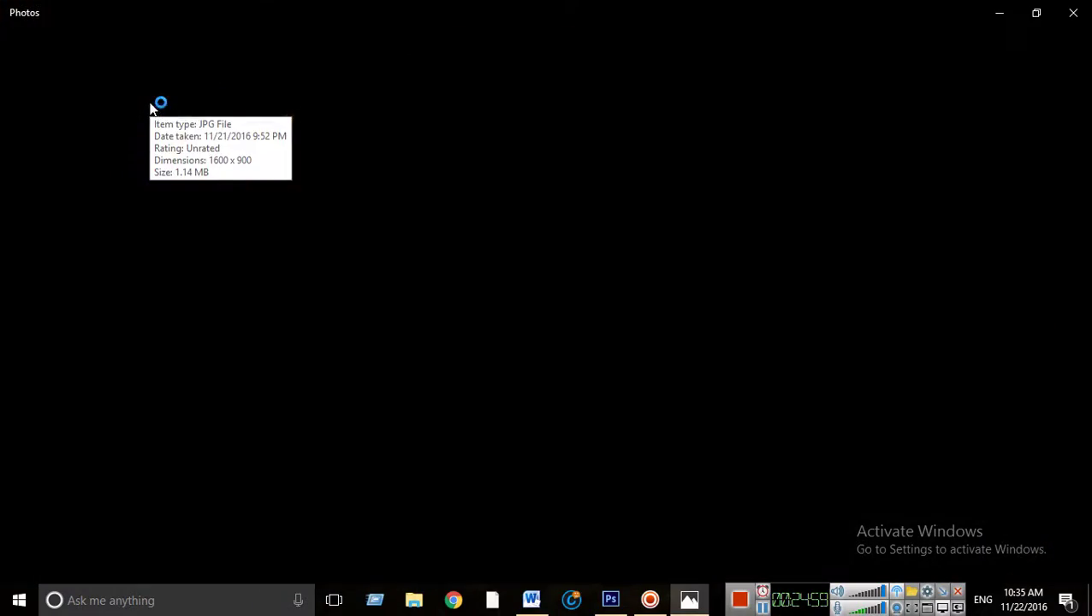